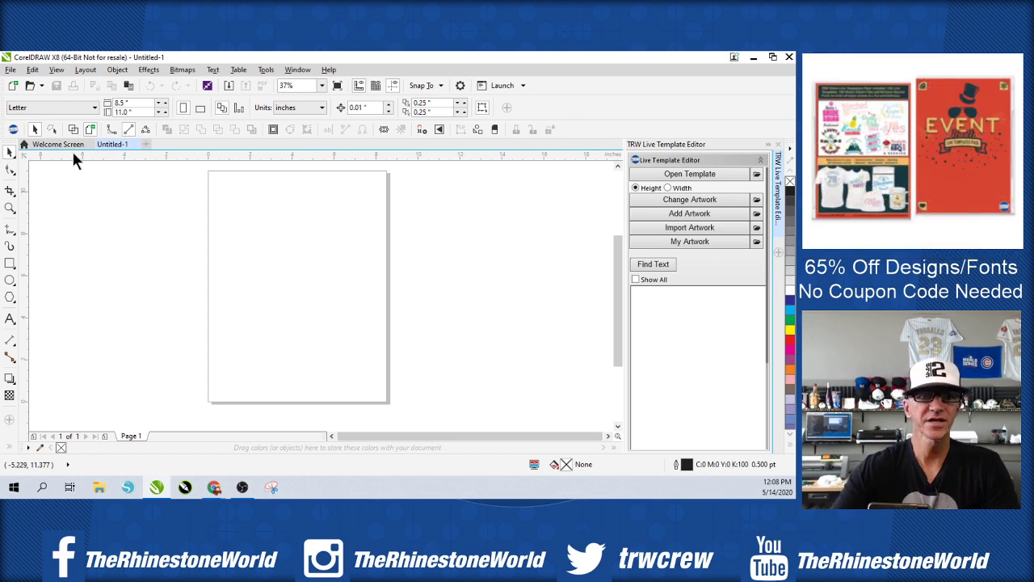
- Start opening a drawing and browse to the Documents folder
{"action": "left_click", "coordinate": [10, 69]}
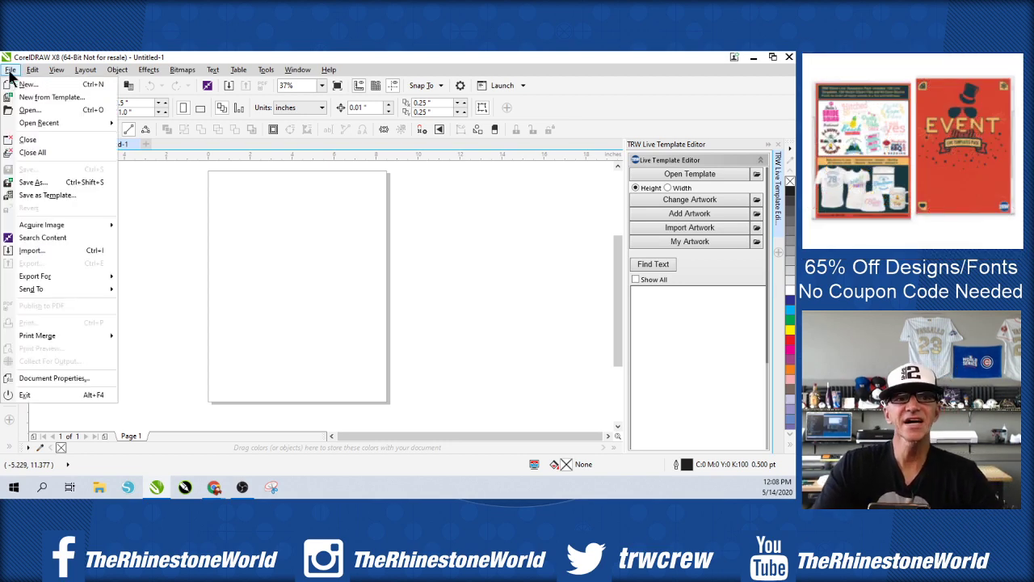
{"action": "left_click", "coordinate": [34, 110]}
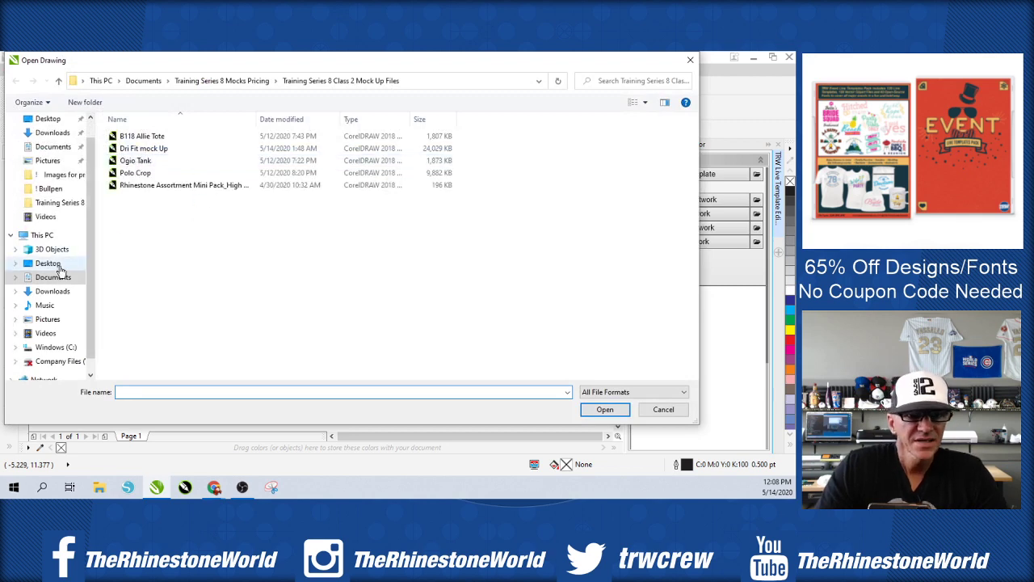
{"action": "left_click", "coordinate": [58, 277]}
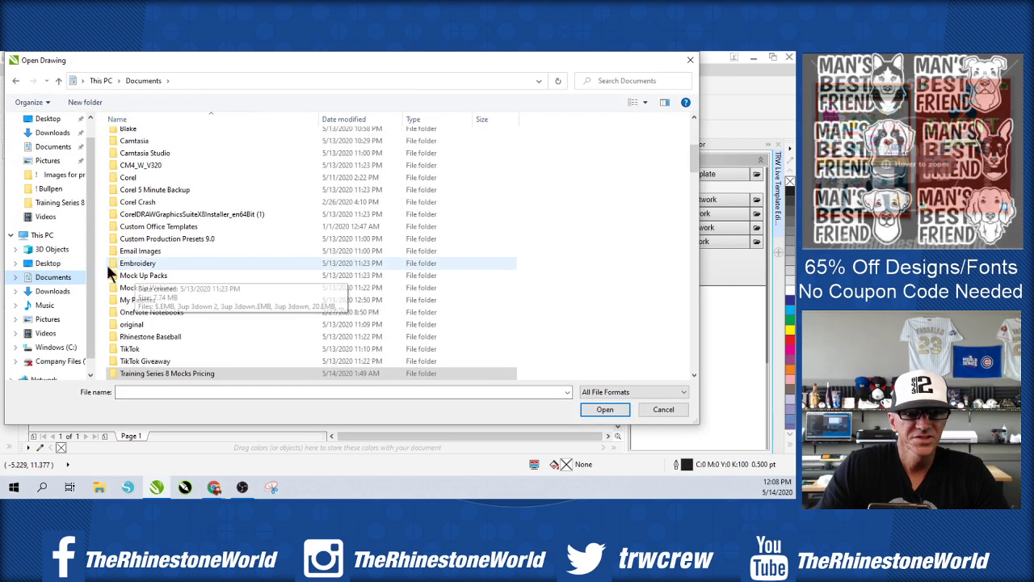
{"action": "left_click", "coordinate": [49, 263]}
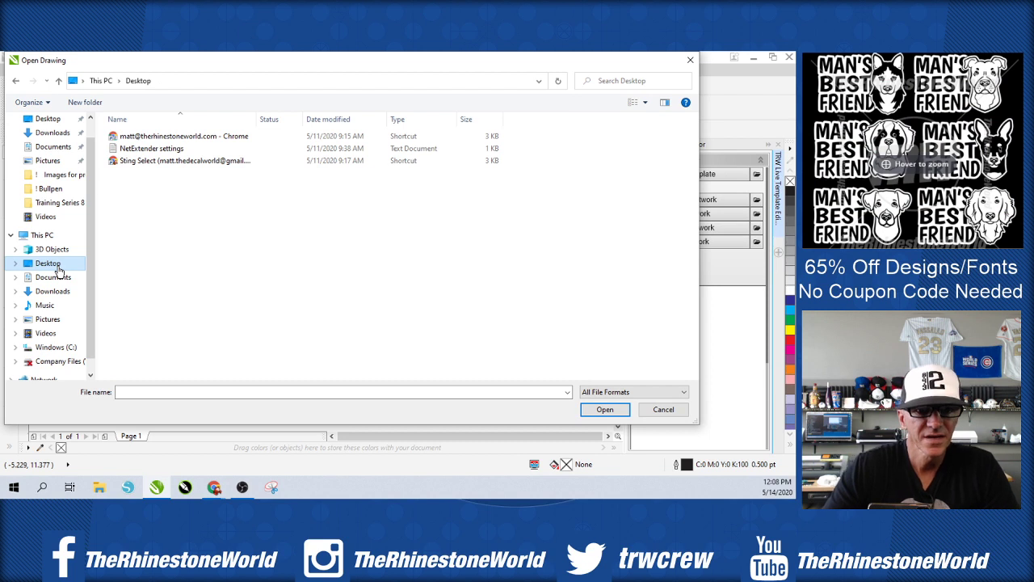
{"action": "left_click", "coordinate": [51, 278]}
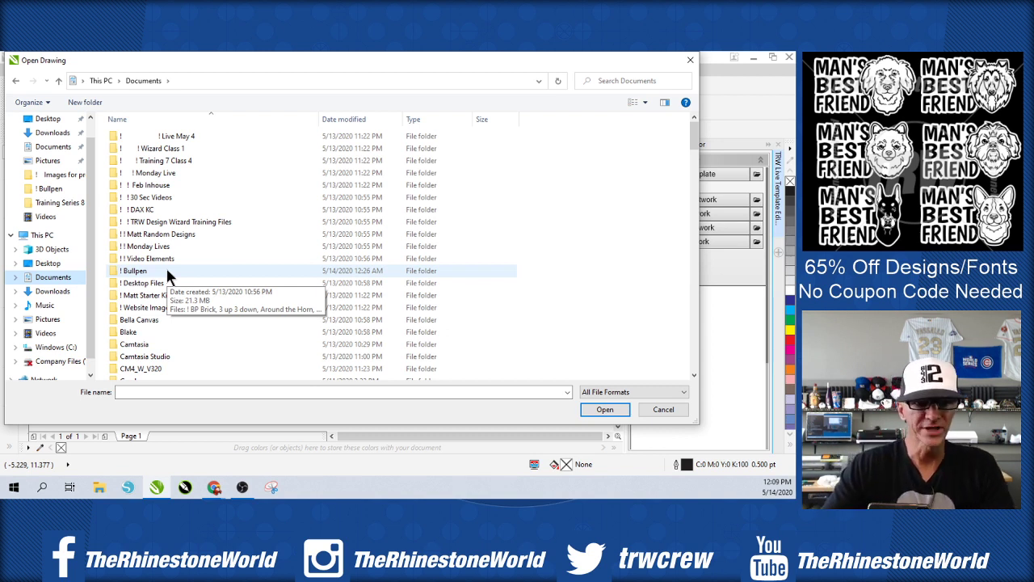
- Search the Documents folder for "bp" and look through its list of folders and files
{"action": "left_click", "coordinate": [617, 81]}
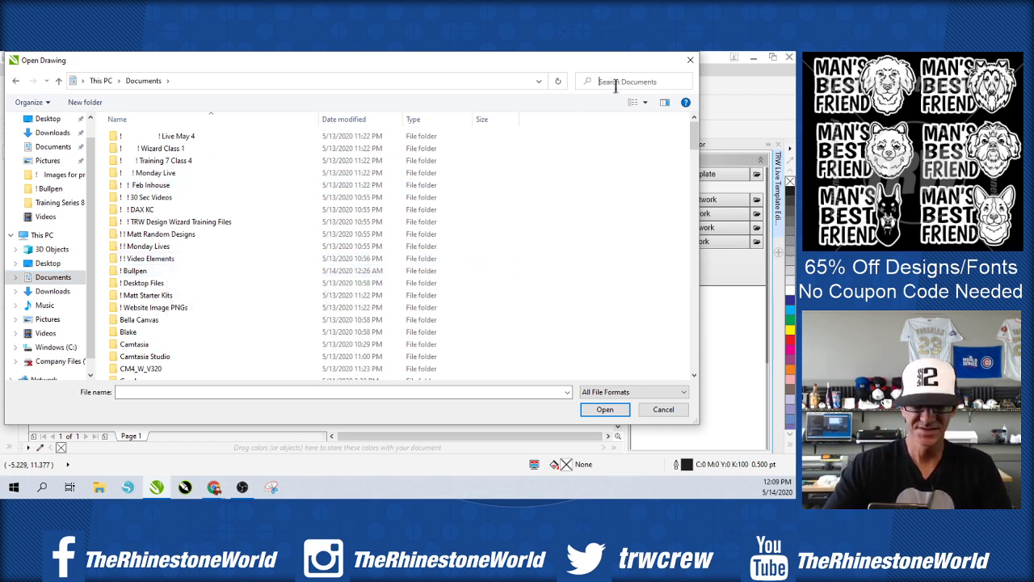
{"action": "type", "text": "bp"}
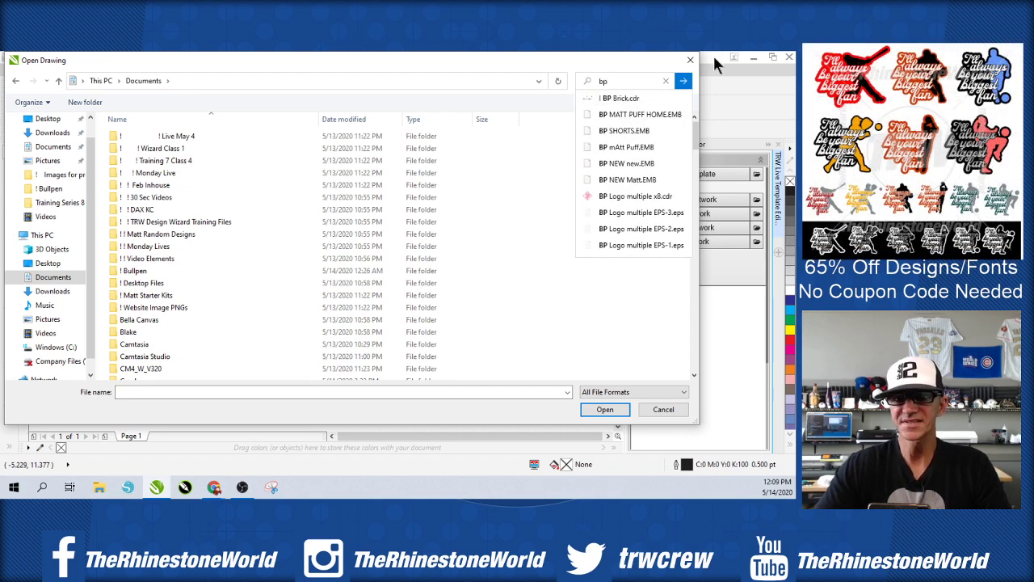
{"action": "key", "text": "Escape"}
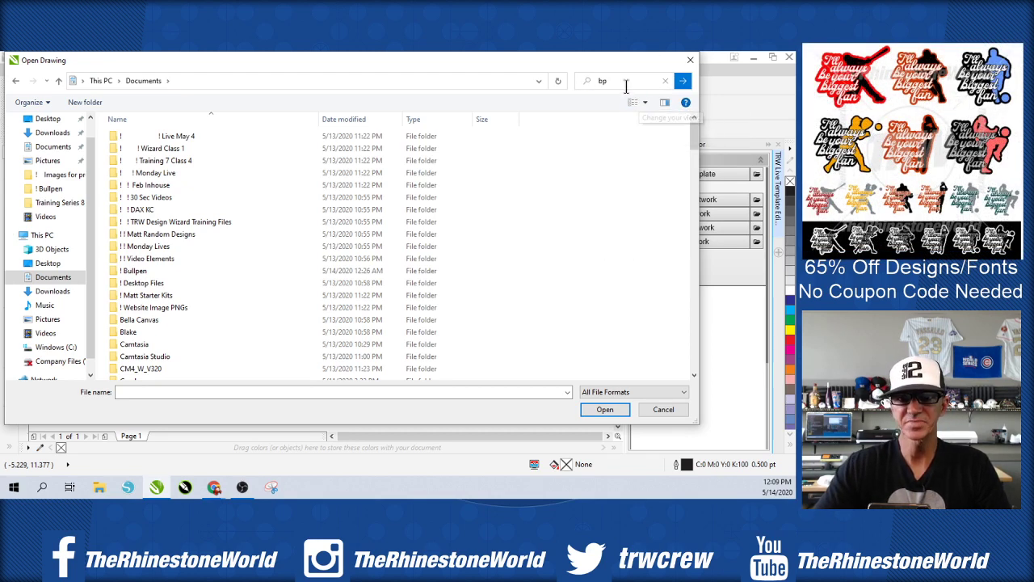
{"action": "left_click", "coordinate": [623, 81]}
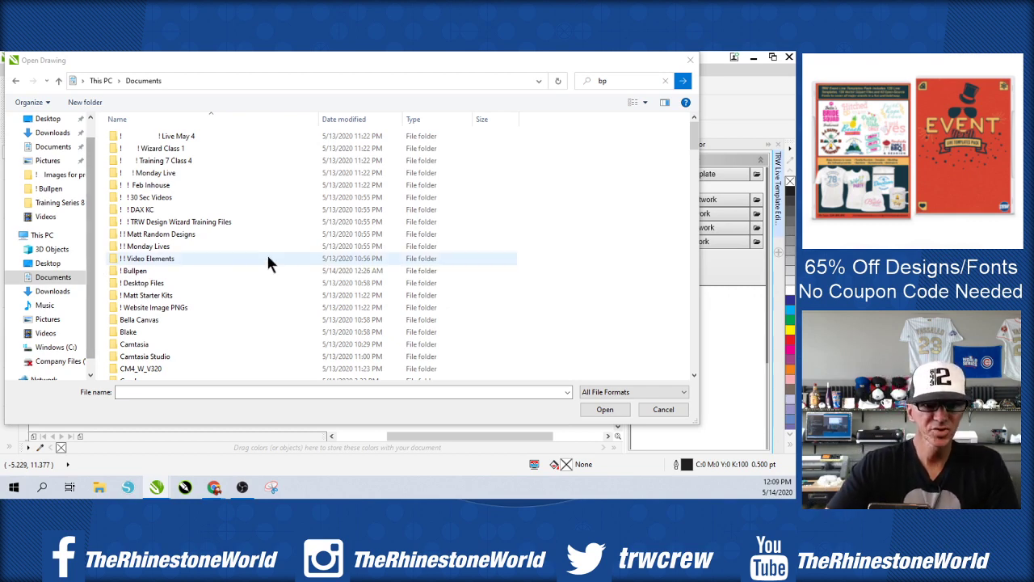
{"action": "scroll", "coordinate": [267, 259], "scroll_direction": "down", "scroll_amount": 15}
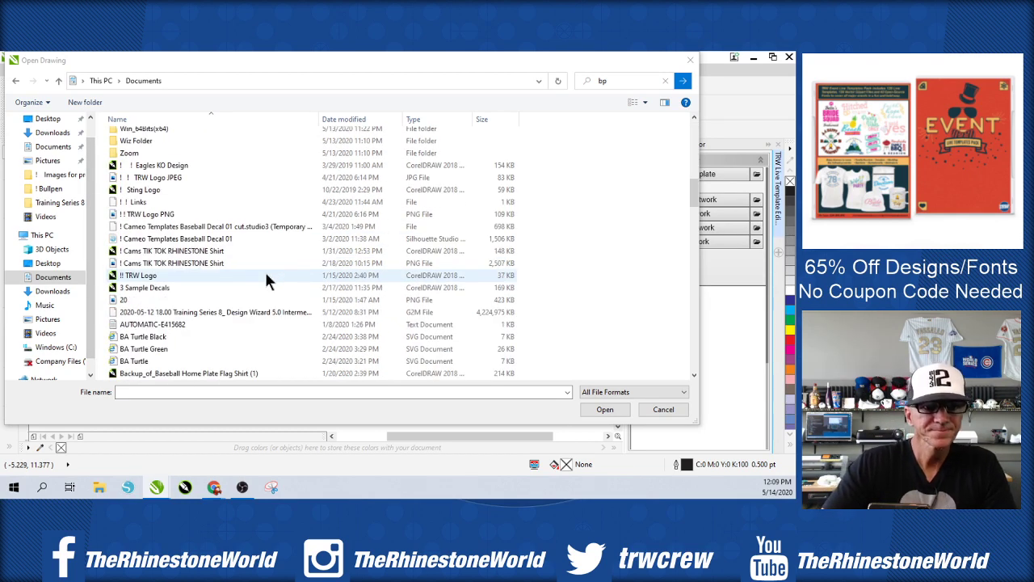
{"action": "scroll", "coordinate": [266, 279], "scroll_direction": "down", "scroll_amount": 4}
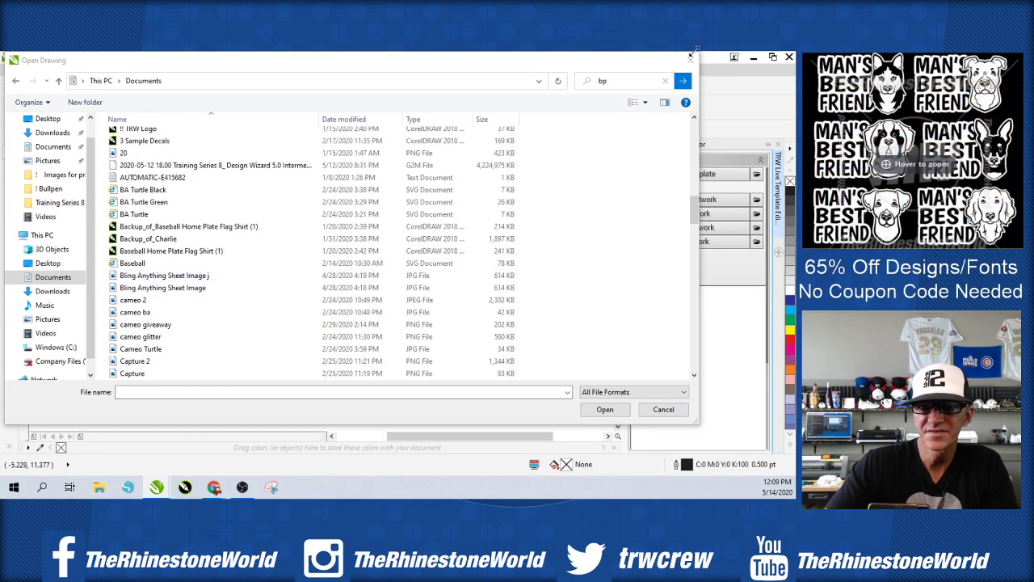
{"action": "left_click", "coordinate": [623, 81]}
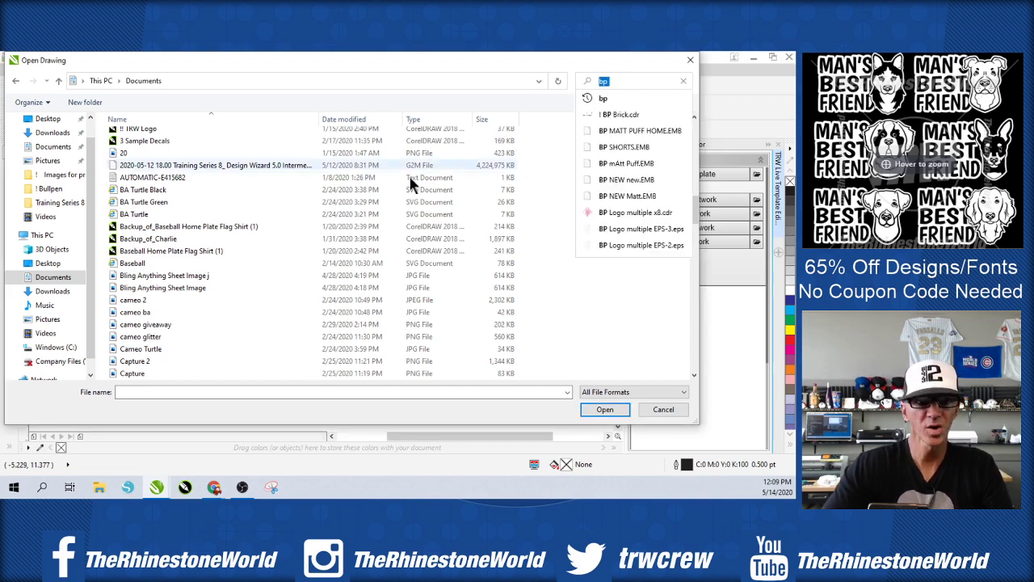
{"action": "scroll", "coordinate": [255, 267], "scroll_direction": "up", "scroll_amount": 8}
{"action": "scroll", "coordinate": [216, 320], "scroll_direction": "down", "scroll_amount": 2}
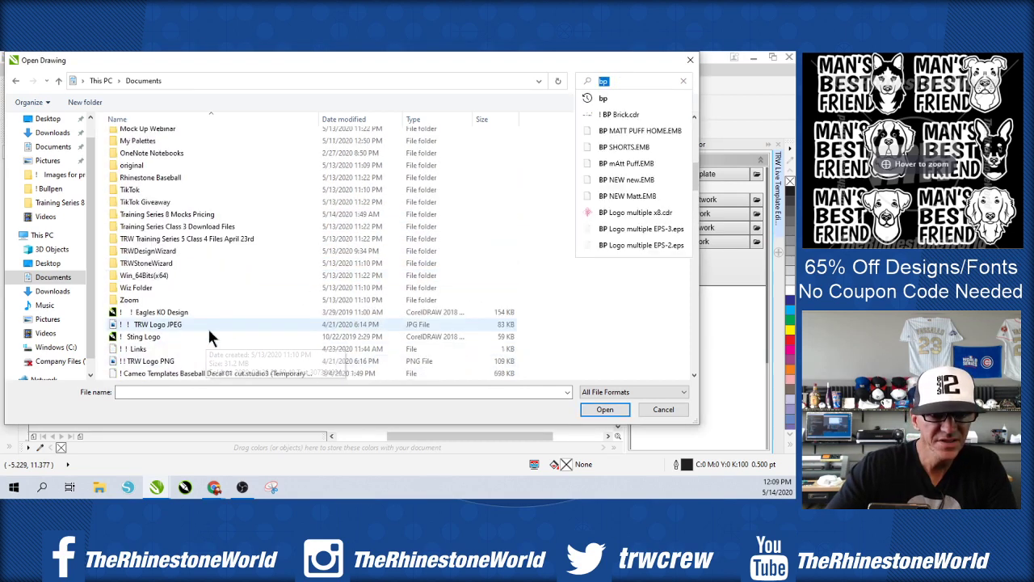
{"action": "scroll", "coordinate": [216, 313], "scroll_direction": "down", "scroll_amount": 1}
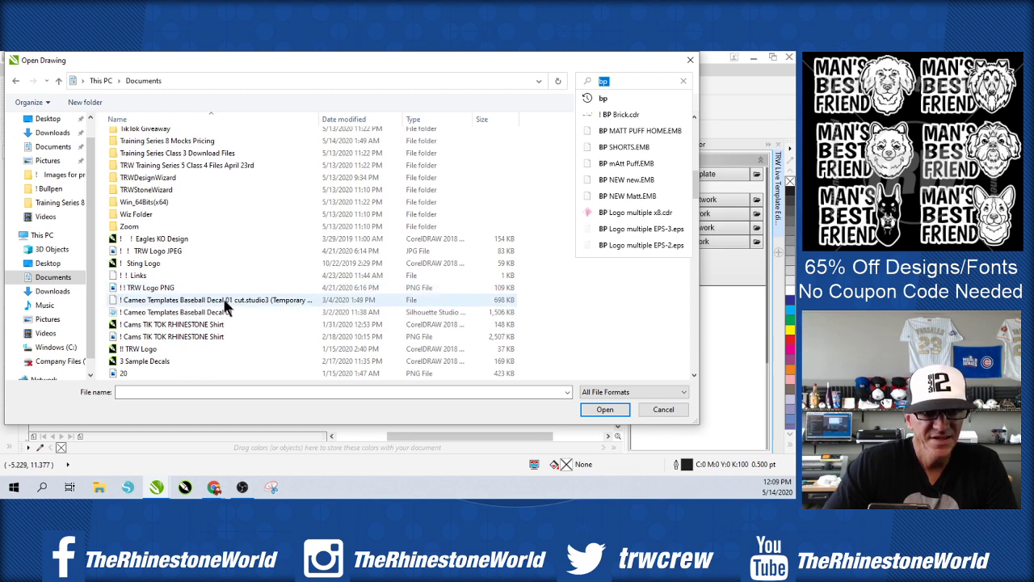
{"action": "scroll", "coordinate": [226, 304], "scroll_direction": "up", "scroll_amount": 15}
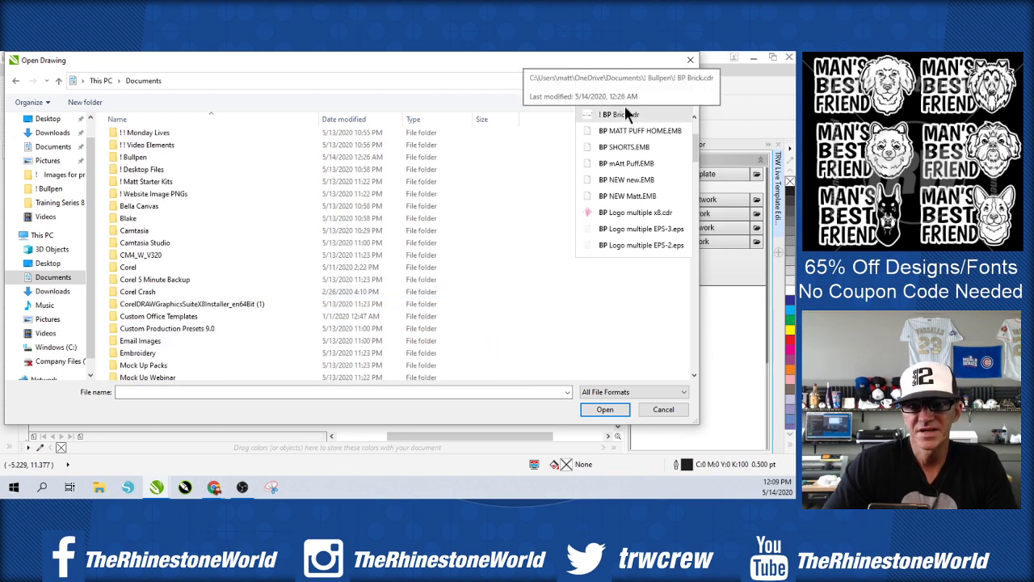
- Search the Documents folder for "brick" and open the "! BP Brick" drawing
{"action": "left_click", "coordinate": [628, 83]}
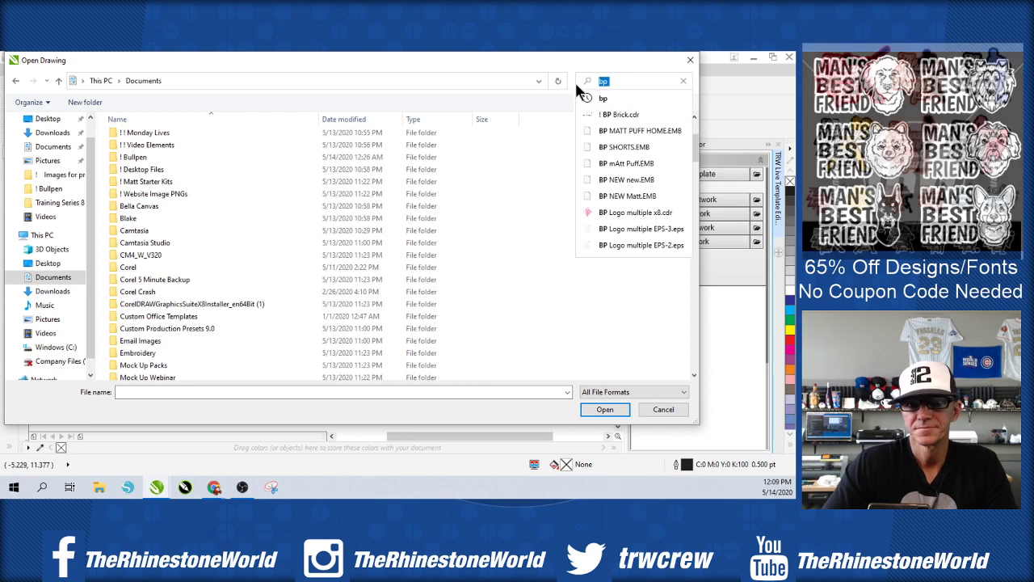
{"action": "type", "text": "btri"}
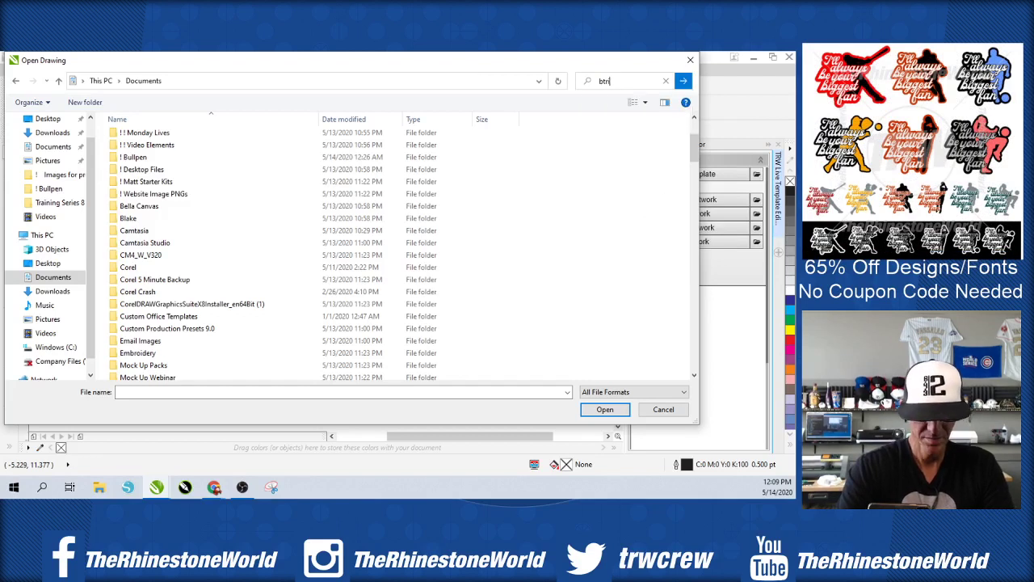
{"action": "key", "text": "BackSpace"}
{"action": "key", "text": "BackSpace"}
{"action": "key", "text": "BackSpace"}
{"action": "type", "text": "rick"}
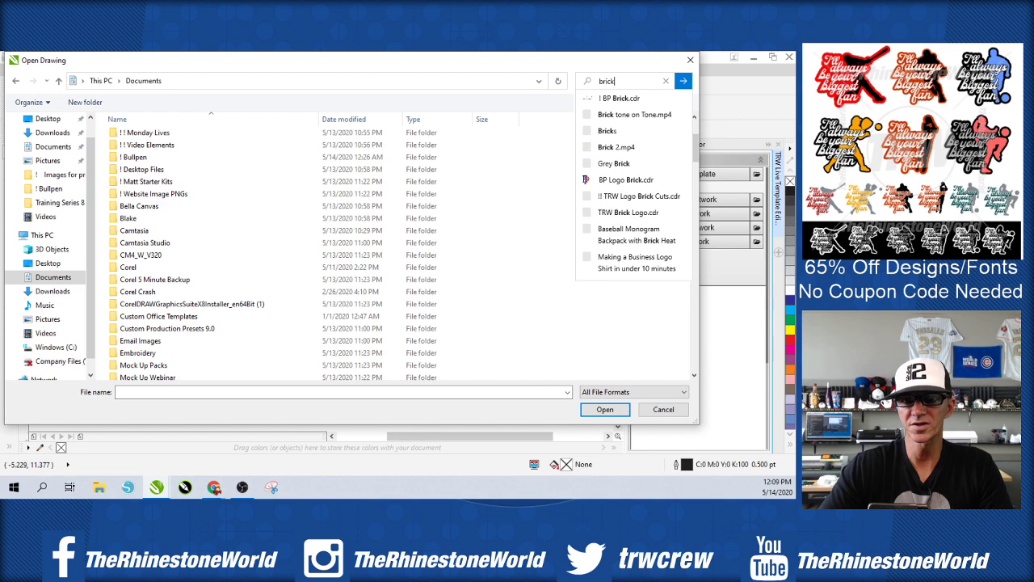
{"action": "key", "text": "Return"}
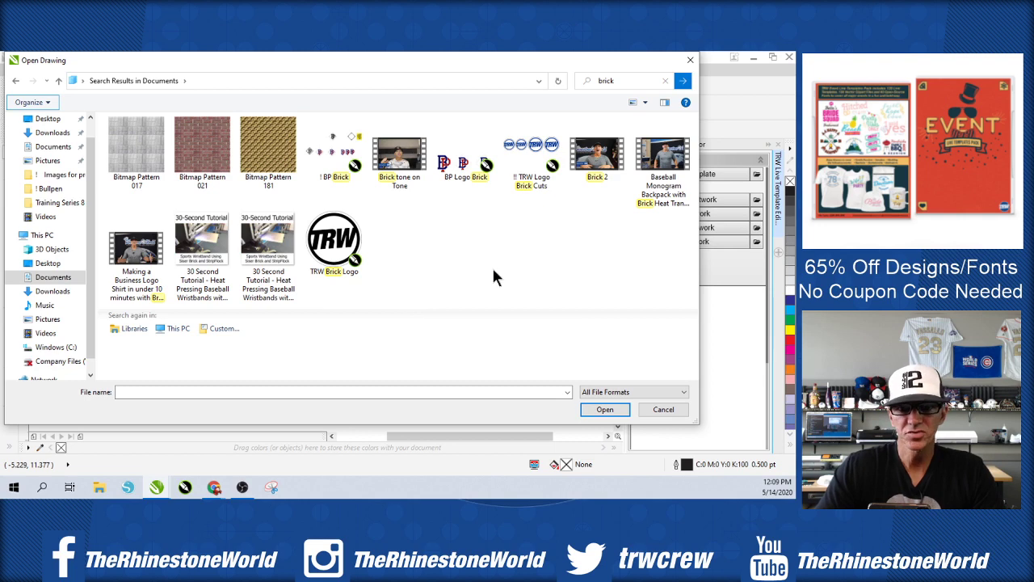
{"action": "double_click", "coordinate": [327, 166]}
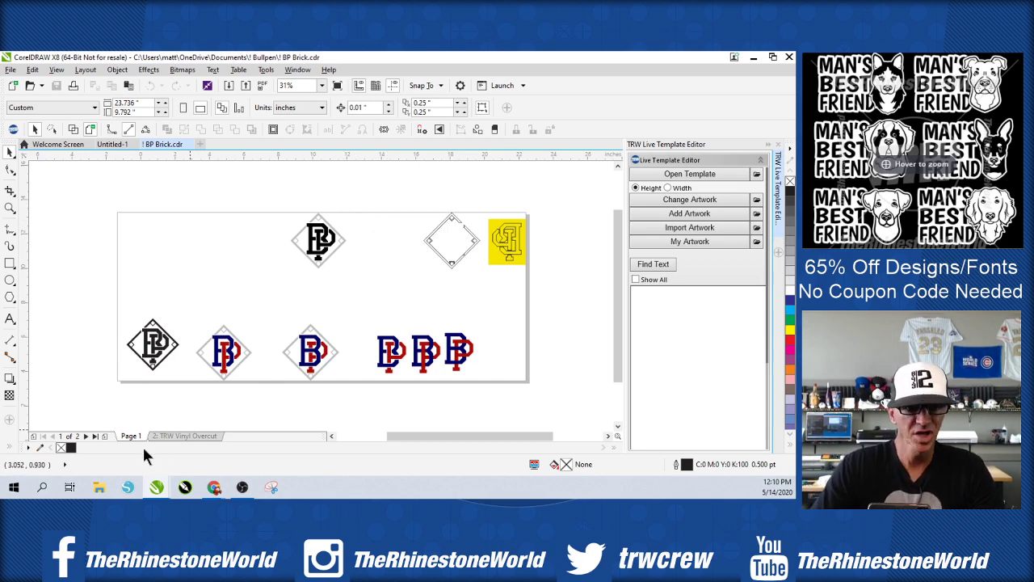
- Go to the TRW Vinyl Overcut page and examine the black BP diamond logo, leaving nothing selected
{"action": "left_click", "coordinate": [172, 436]}
{"action": "scroll", "coordinate": [274, 301], "scroll_direction": "up", "scroll_amount": 2}
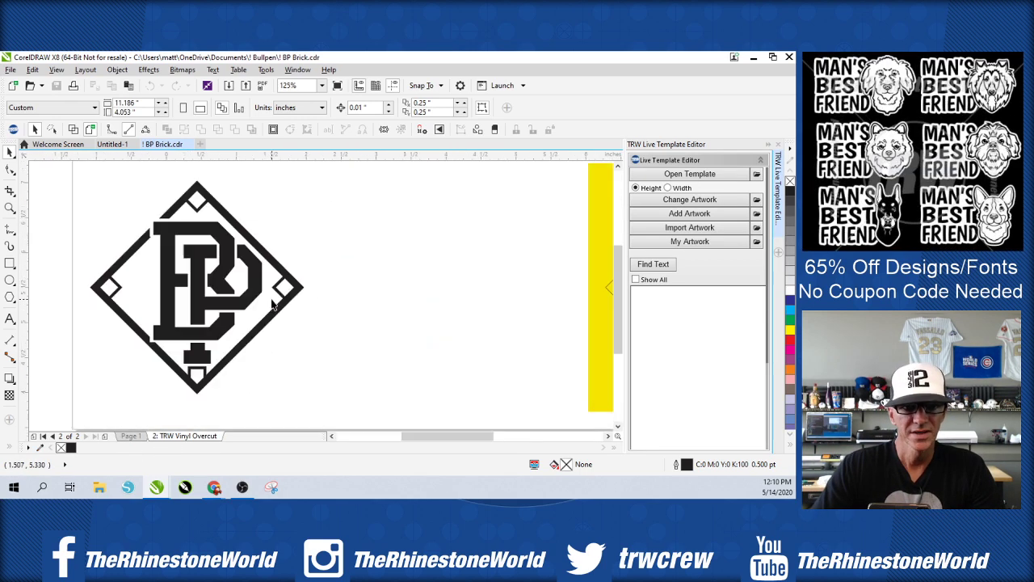
{"action": "scroll", "coordinate": [267, 299], "scroll_direction": "down", "scroll_amount": 1}
{"action": "left_click_drag", "start_coordinate": [327, 187], "coordinate": [157, 380]}
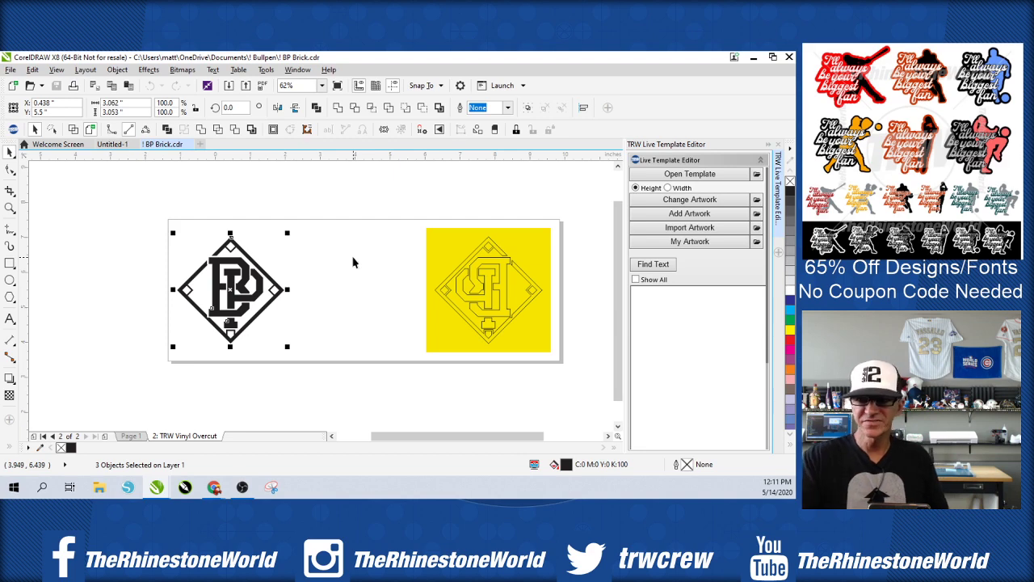
{"action": "left_click", "coordinate": [382, 242]}
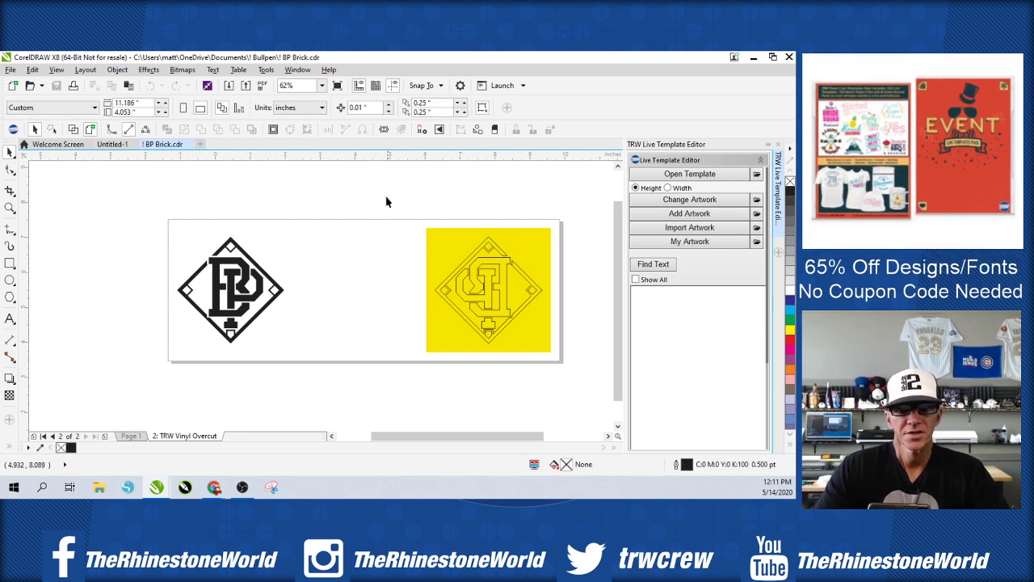
- Select the whole mirrored BP diamond logo with its yellow background and launch Cut/Plot (CM4) for it
{"action": "left_click_drag", "start_coordinate": [386, 200], "coordinate": [586, 408]}
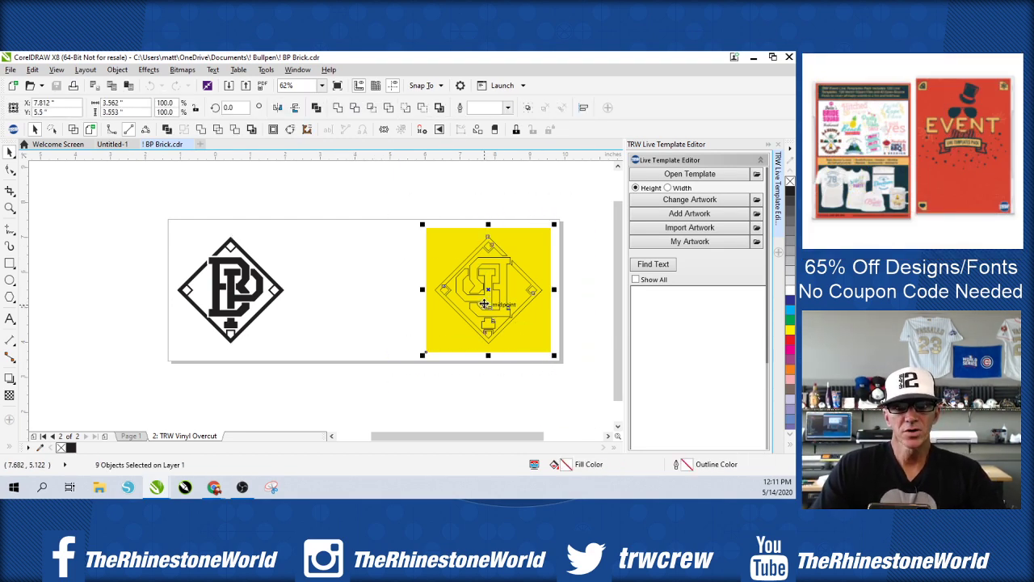
{"action": "left_click", "coordinate": [523, 86]}
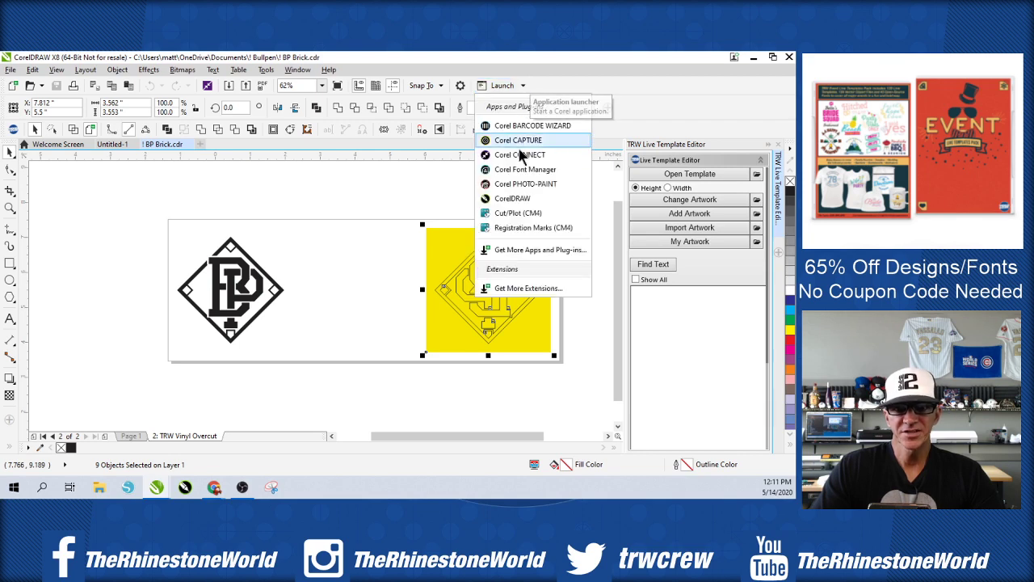
{"action": "left_click", "coordinate": [527, 215]}
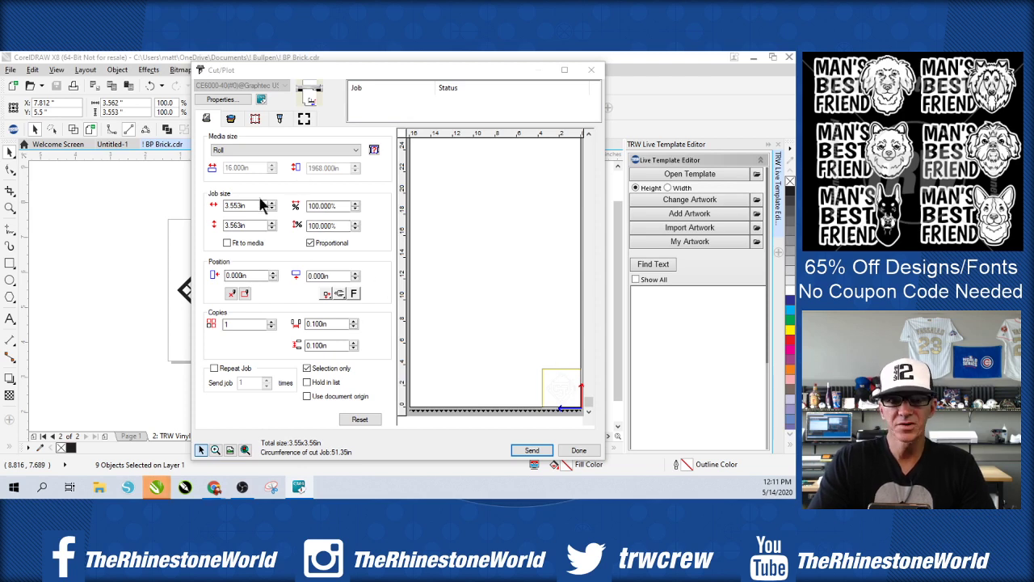
- Set the cutting force to 25 in the driver options for Layer 1
{"action": "left_click", "coordinate": [231, 118]}
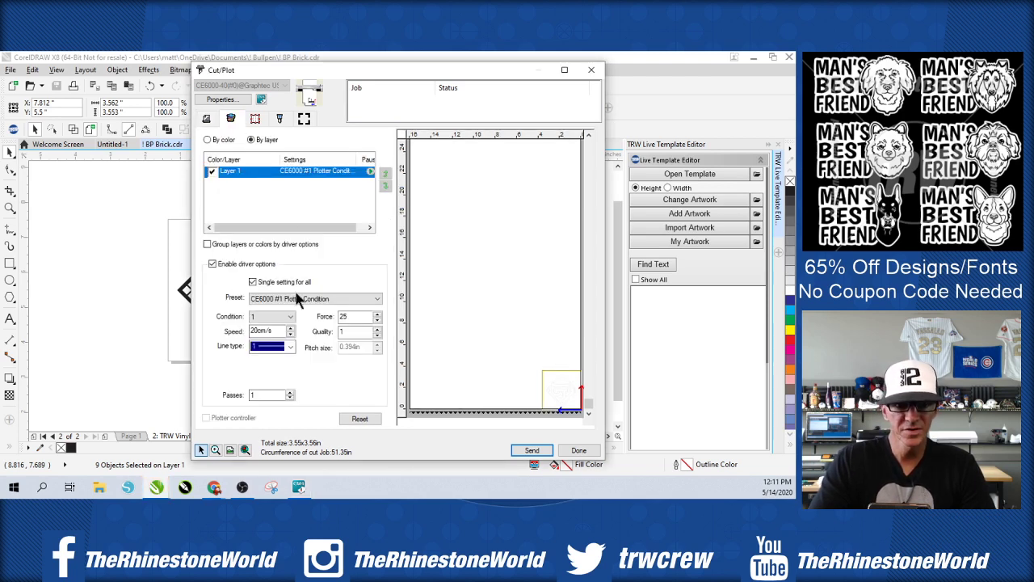
{"action": "left_click_drag", "start_coordinate": [479, 73], "coordinate": [458, 68]}
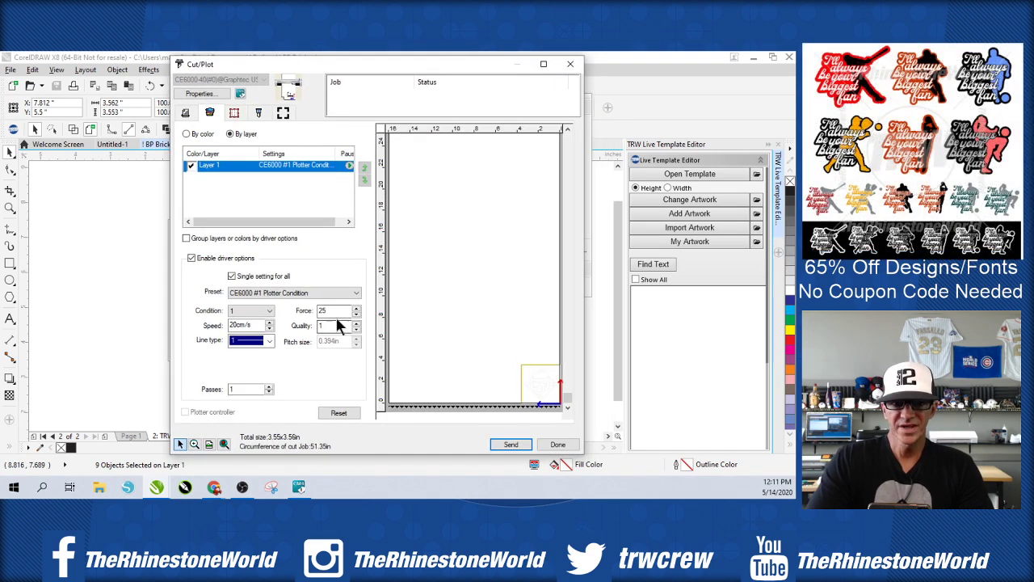
{"action": "double_click", "coordinate": [326, 312]}
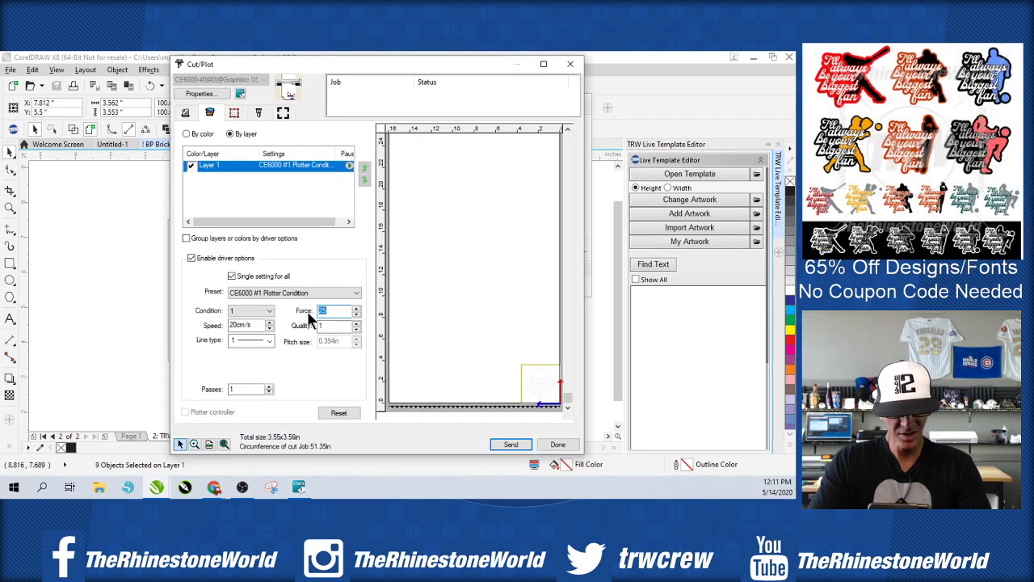
{"action": "type", "text": "25"}
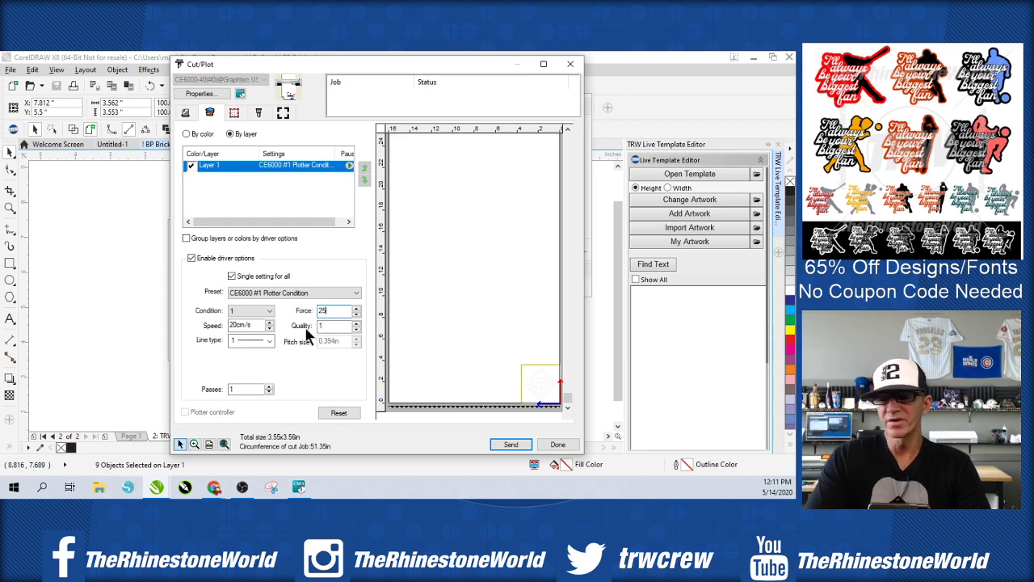
{"action": "key", "text": "Return"}
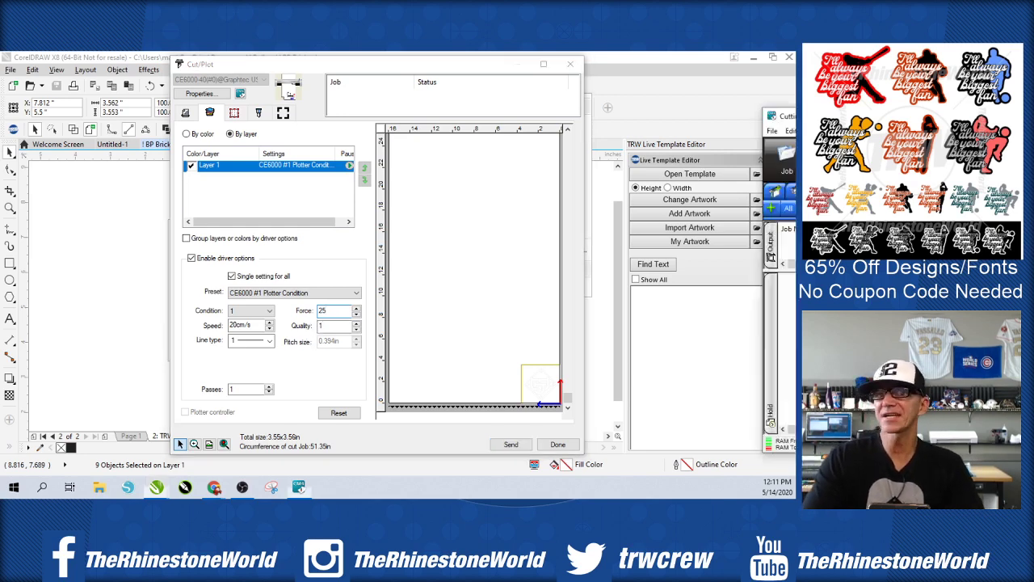
{"action": "left_click", "coordinate": [539, 89]}
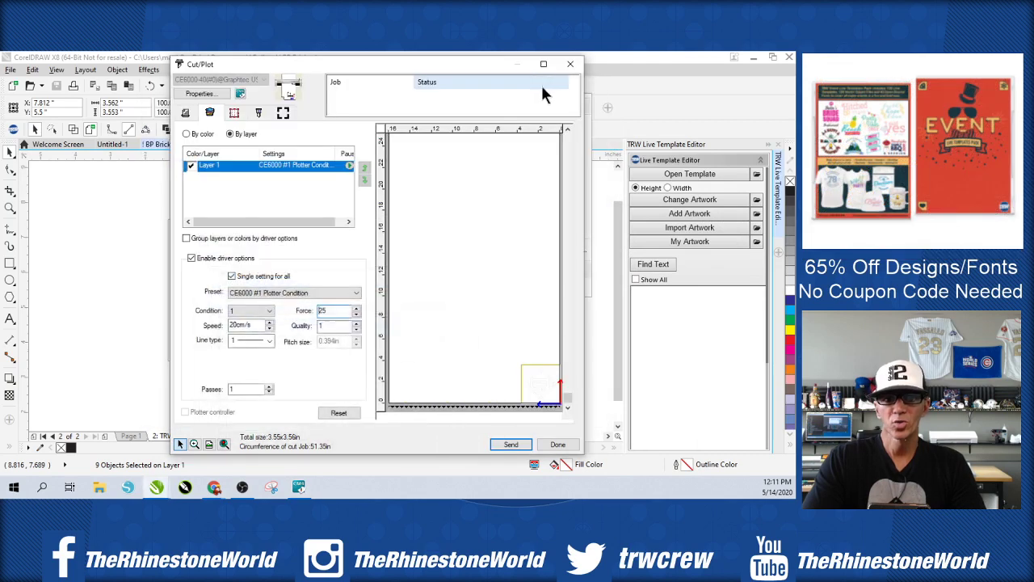
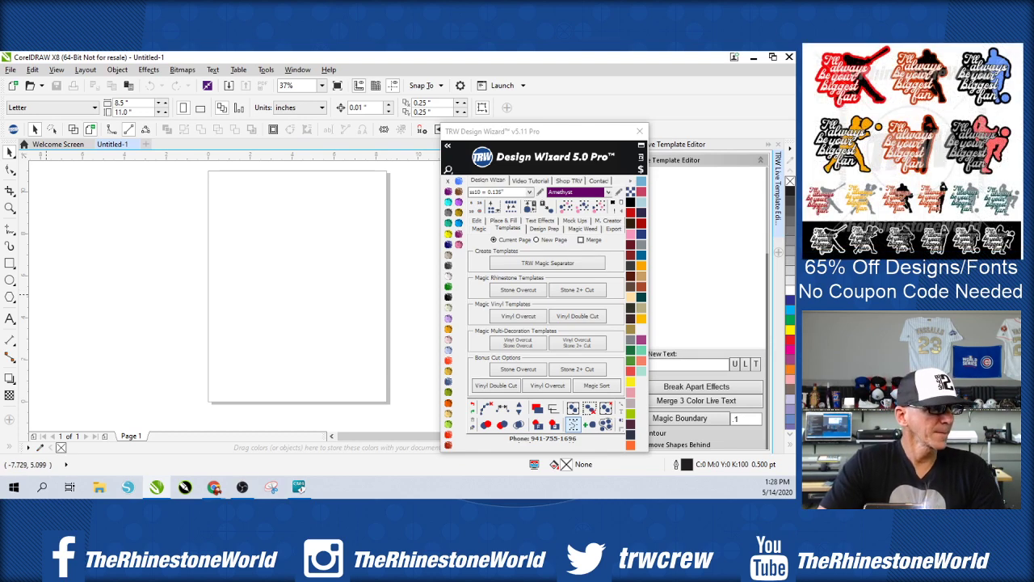
- Switch to Chrome to view the Events Live Template Pack on therhinestoneworld.com
{"action": "key", "text": "alt+Tab"}
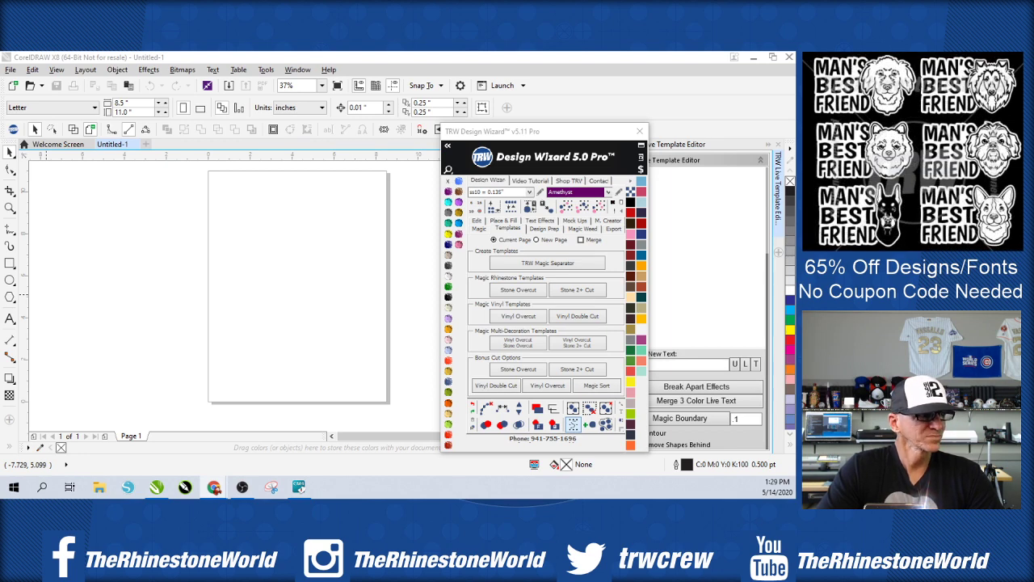
{"action": "key", "text": "alt+Tab"}
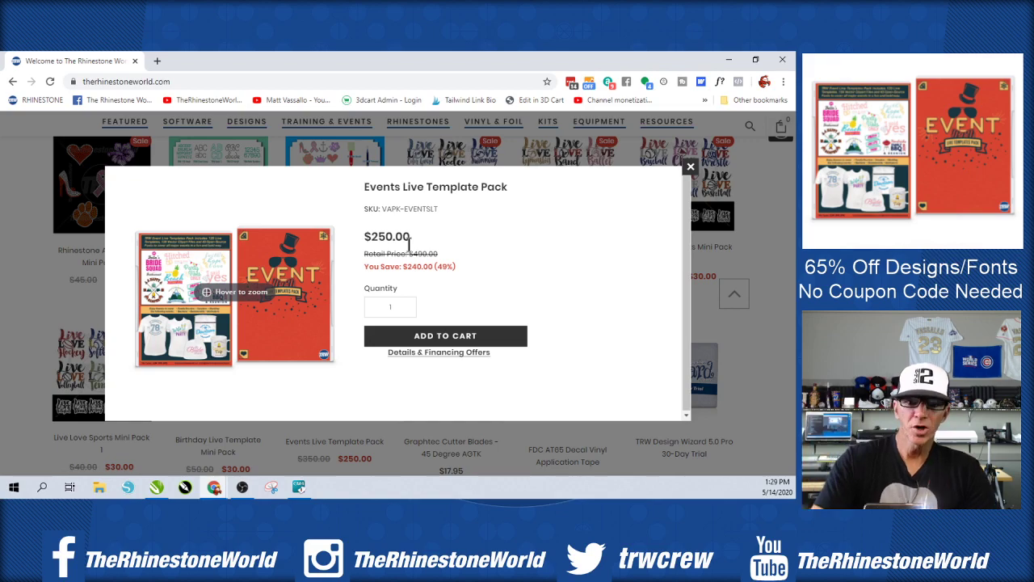
- Add the Events Live Template Pack to the cart and proceed to the shopping cart page to view the order summary
{"action": "left_click", "coordinate": [463, 343]}
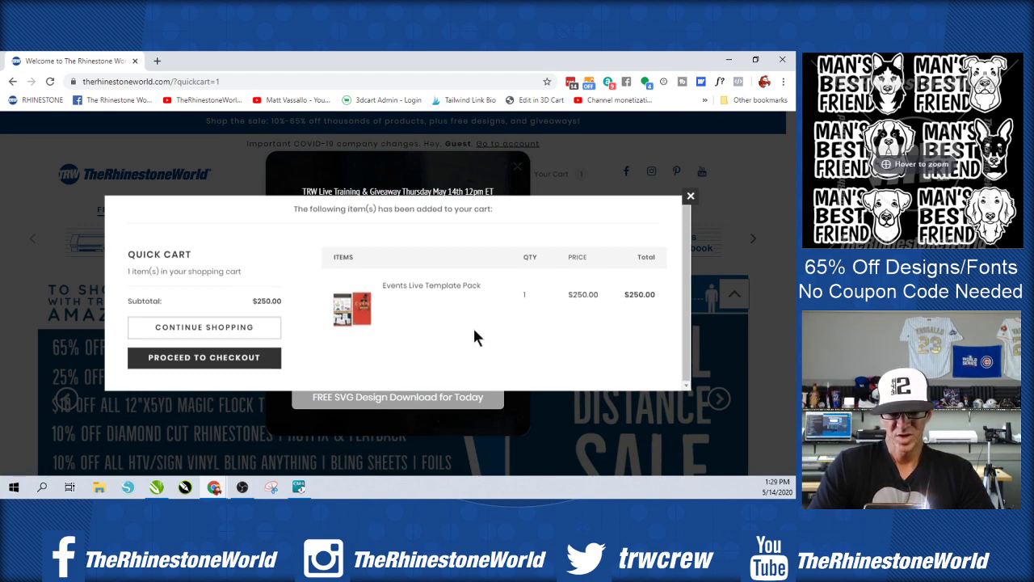
{"action": "left_click", "coordinate": [264, 359]}
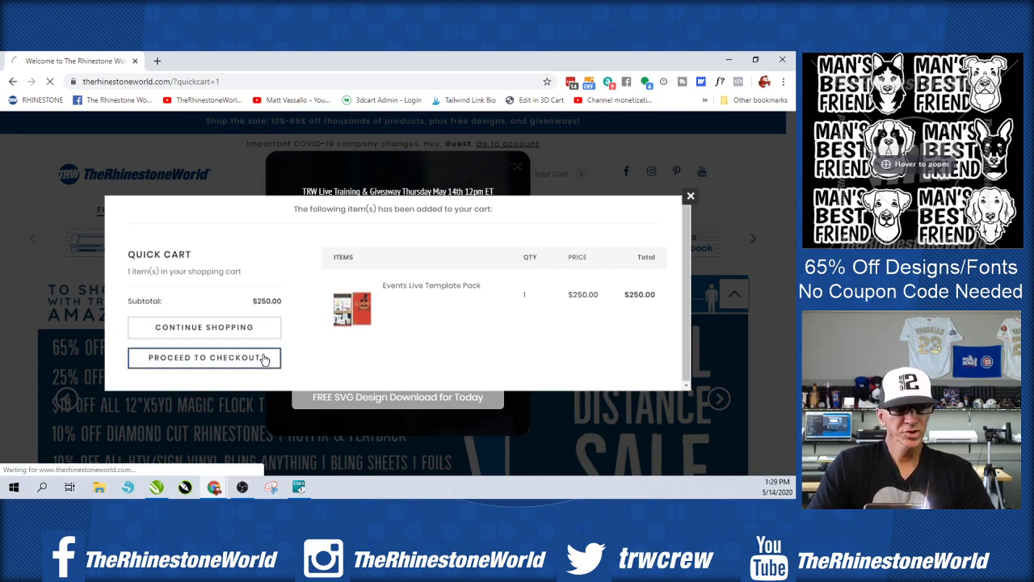
{"action": "scroll", "coordinate": [300, 342], "scroll_direction": "down", "scroll_amount": 1}
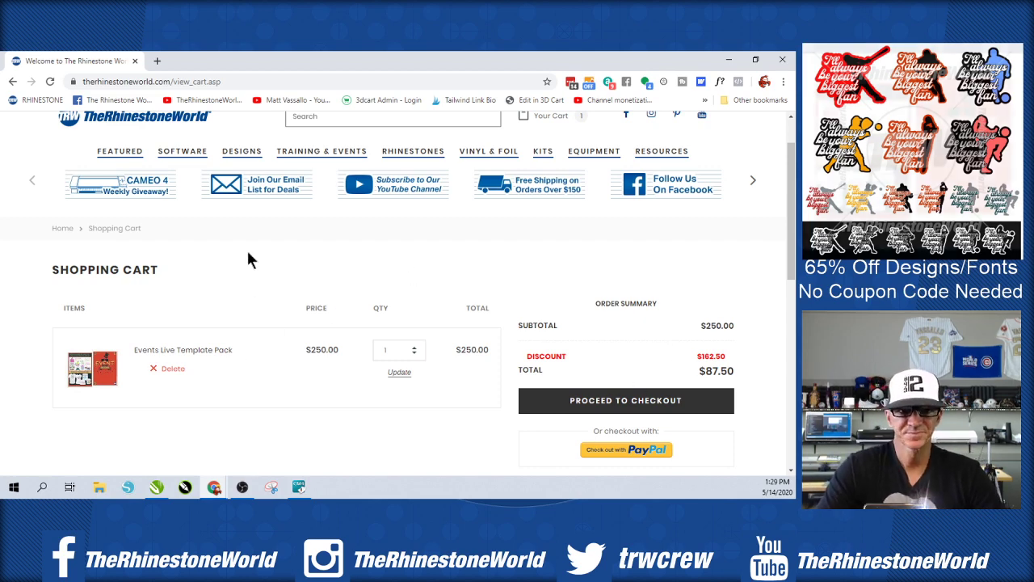
- Switch to CorelDRAW and start opening a template from the TRW Live Template Editor
{"action": "left_click", "coordinate": [158, 500]}
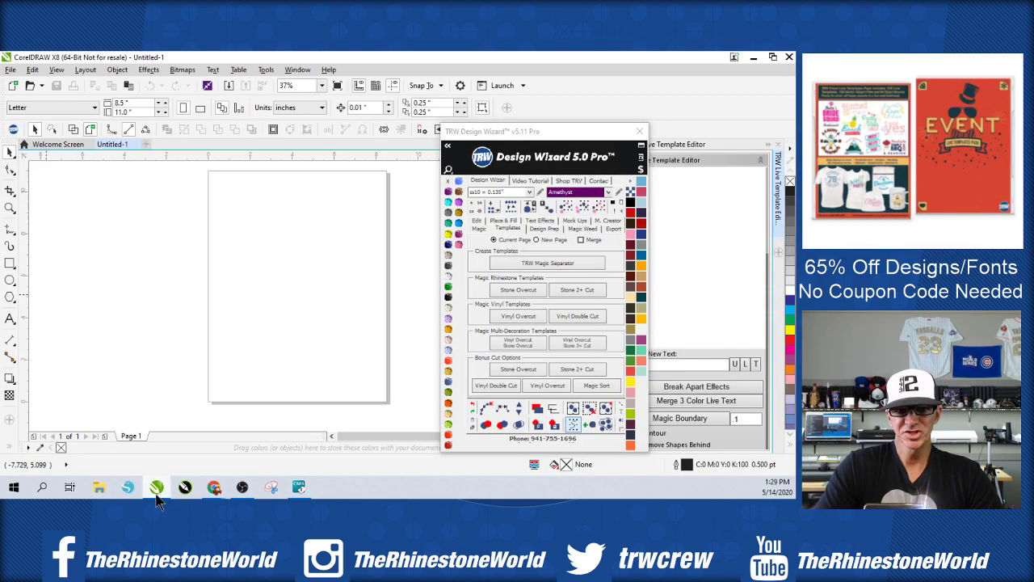
{"action": "left_click_drag", "start_coordinate": [547, 139], "coordinate": [520, 137]}
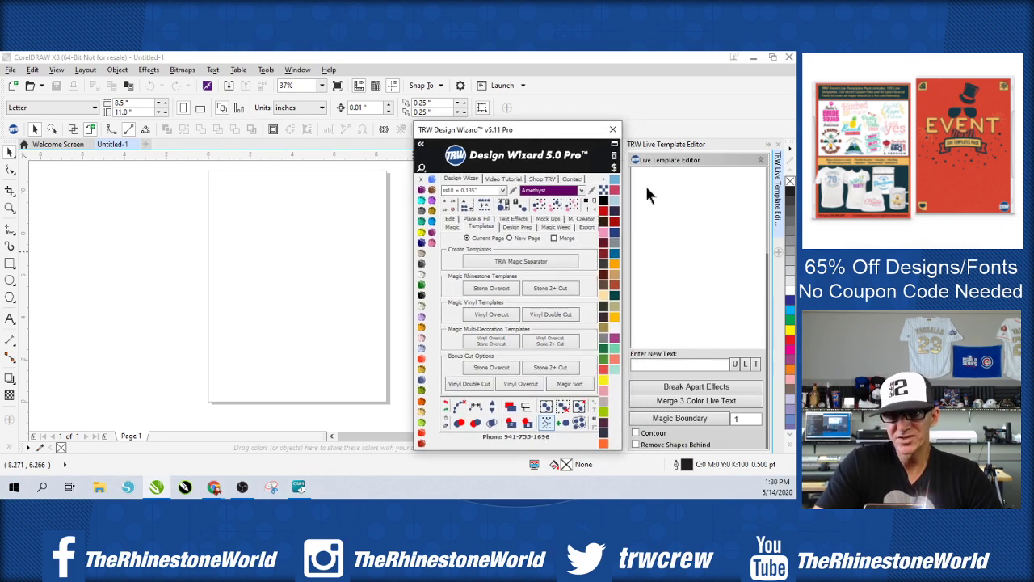
{"action": "left_click", "coordinate": [767, 306]}
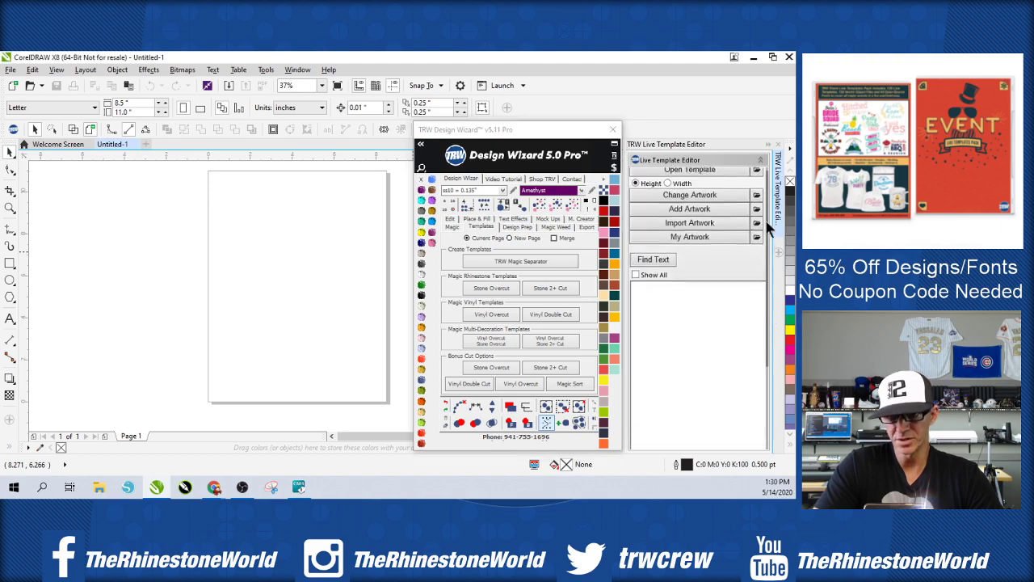
{"action": "left_click", "coordinate": [694, 173]}
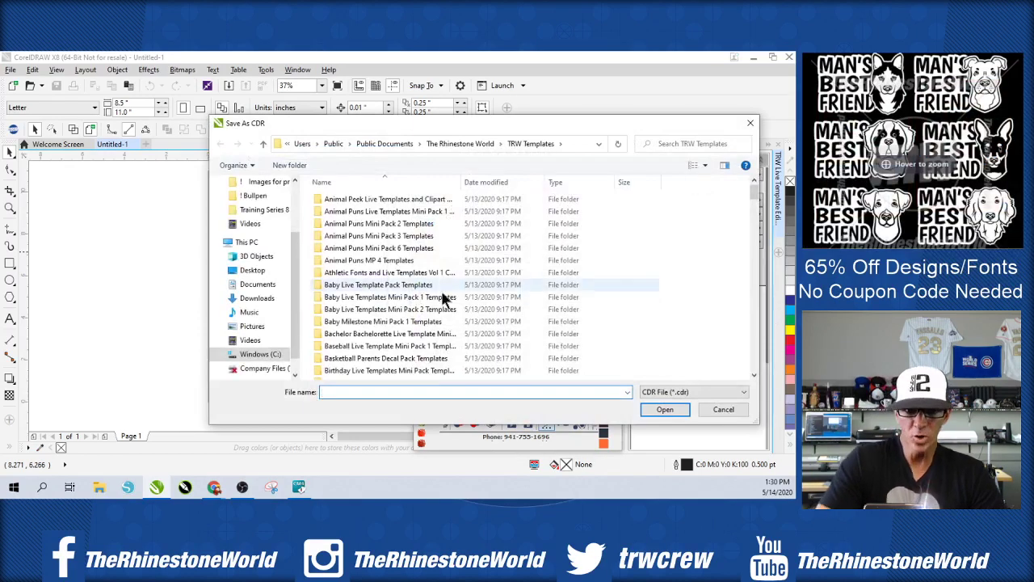
- Browse to the Event Live Template Pack Templates folder and open its Event Live Template Pack Templates CDR subfolder
{"action": "scroll", "coordinate": [434, 303], "scroll_direction": "down", "scroll_amount": 12}
{"action": "scroll", "coordinate": [420, 303], "scroll_direction": "down", "scroll_amount": 6}
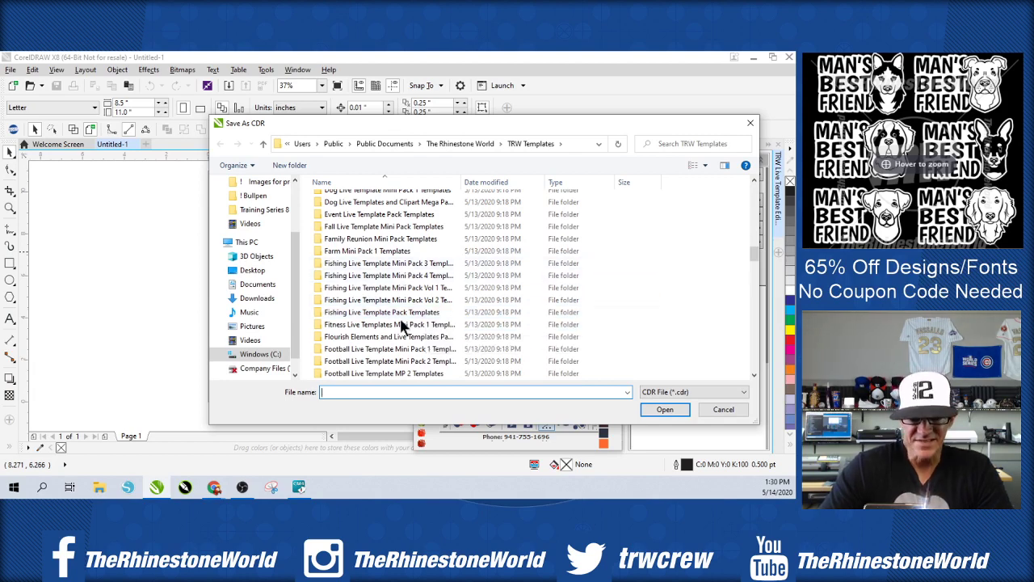
{"action": "scroll", "coordinate": [394, 287], "scroll_direction": "up", "scroll_amount": 1}
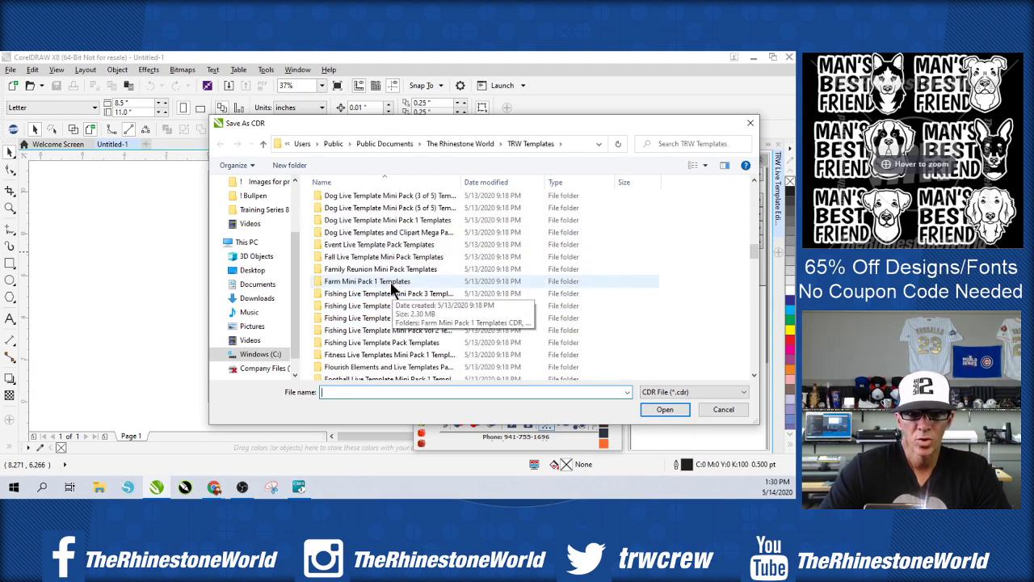
{"action": "double_click", "coordinate": [391, 245]}
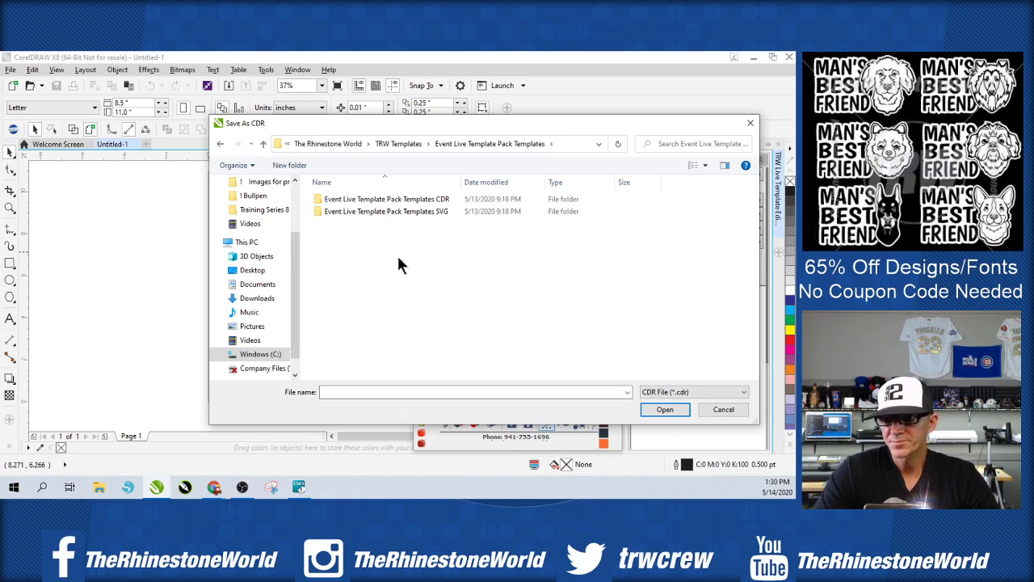
{"action": "double_click", "coordinate": [399, 199]}
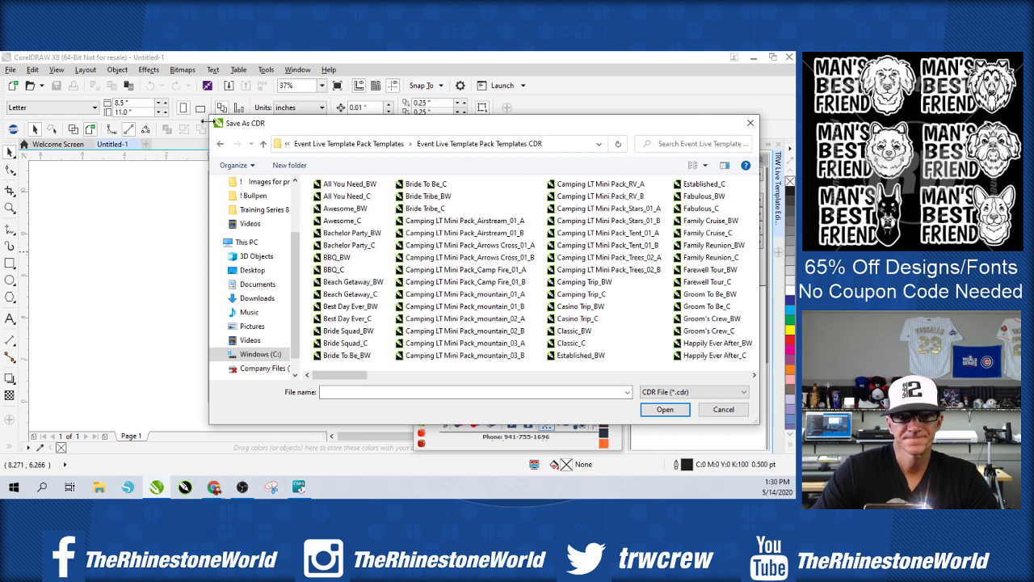
- Widen the file dialog and display the template files as extra large icons
{"action": "left_click_drag", "start_coordinate": [207, 122], "coordinate": [50, 122]}
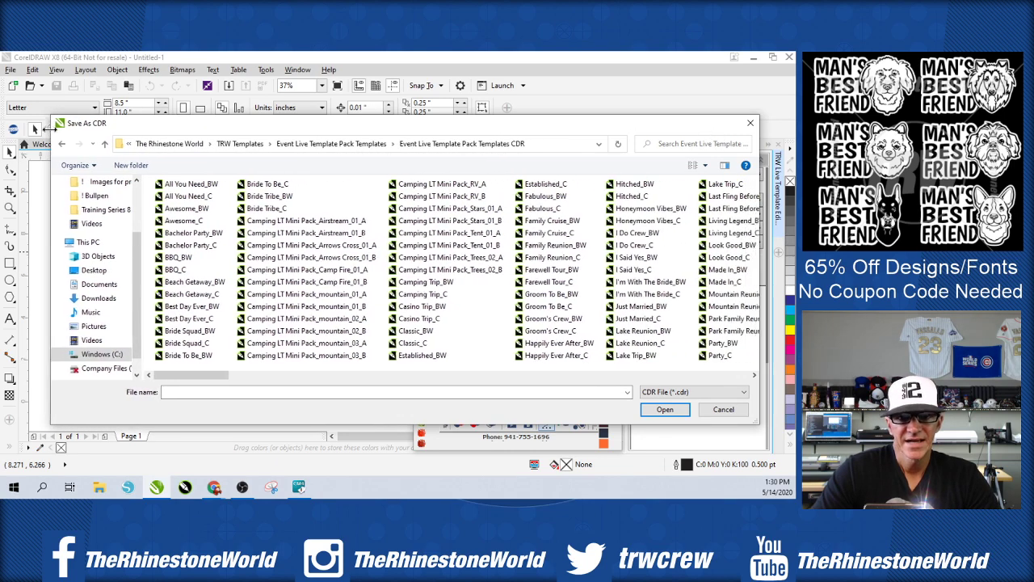
{"action": "left_click", "coordinate": [705, 166]}
{"action": "left_click", "coordinate": [742, 106]}
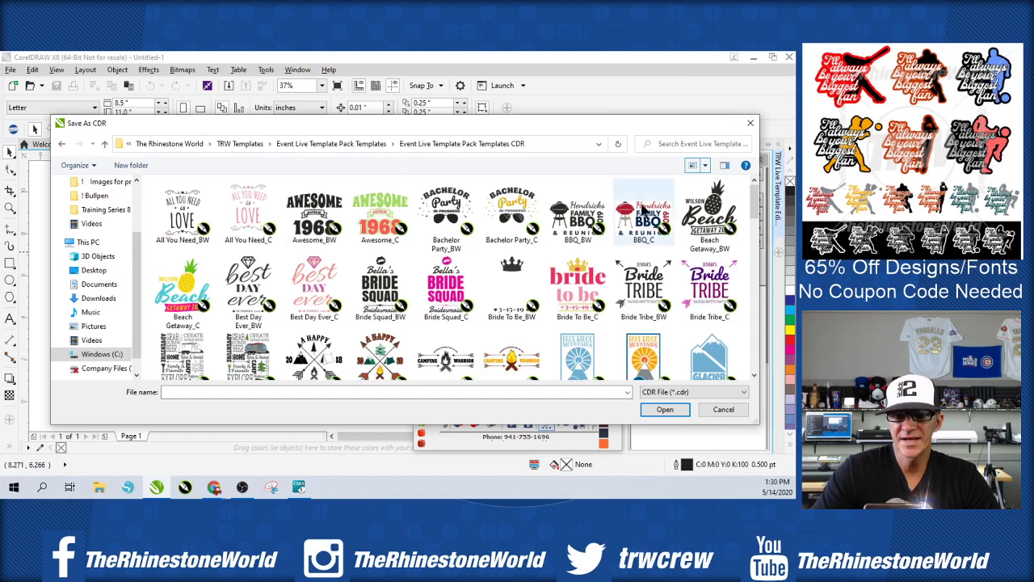
{"action": "left_click", "coordinate": [706, 168]}
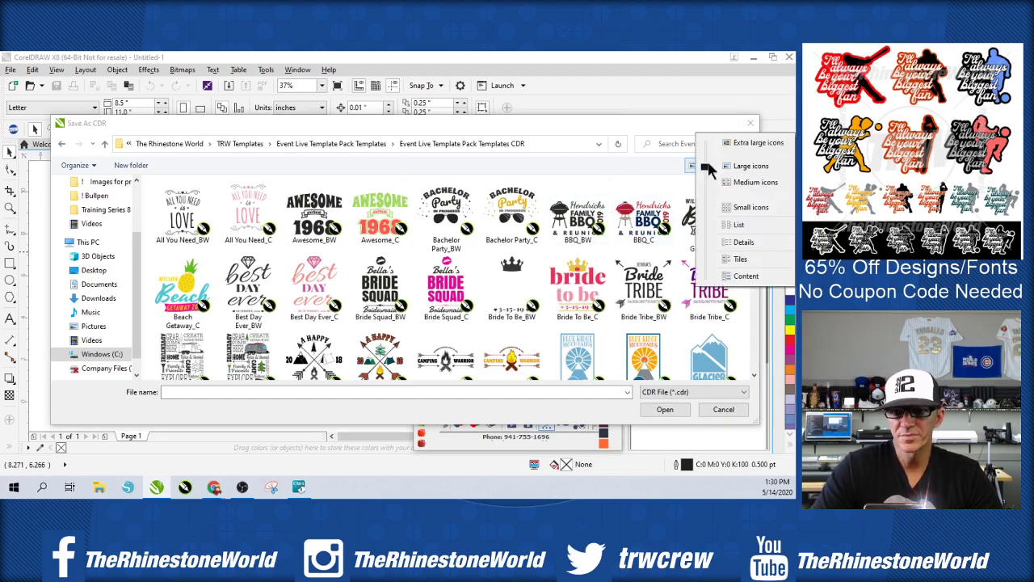
{"action": "left_click_drag", "start_coordinate": [708, 168], "coordinate": [716, 142]}
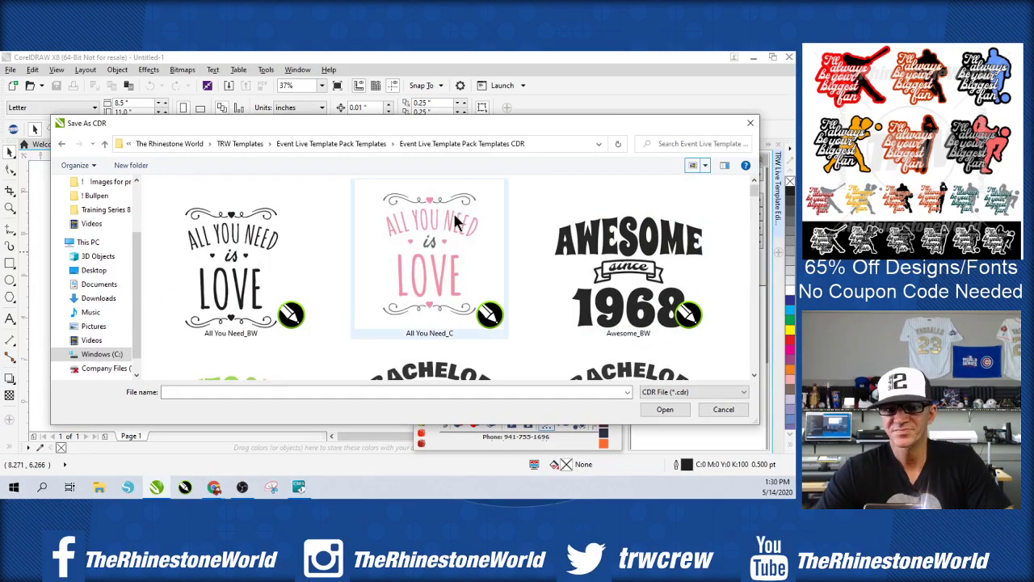
- Examine the event pack's template previews, from the All You Need and Bachelor Party designs through the camping and family ones to Groom's Crew
{"action": "scroll", "coordinate": [344, 224], "scroll_direction": "down", "scroll_amount": 3}
{"action": "scroll", "coordinate": [344, 224], "scroll_direction": "up", "scroll_amount": 3}
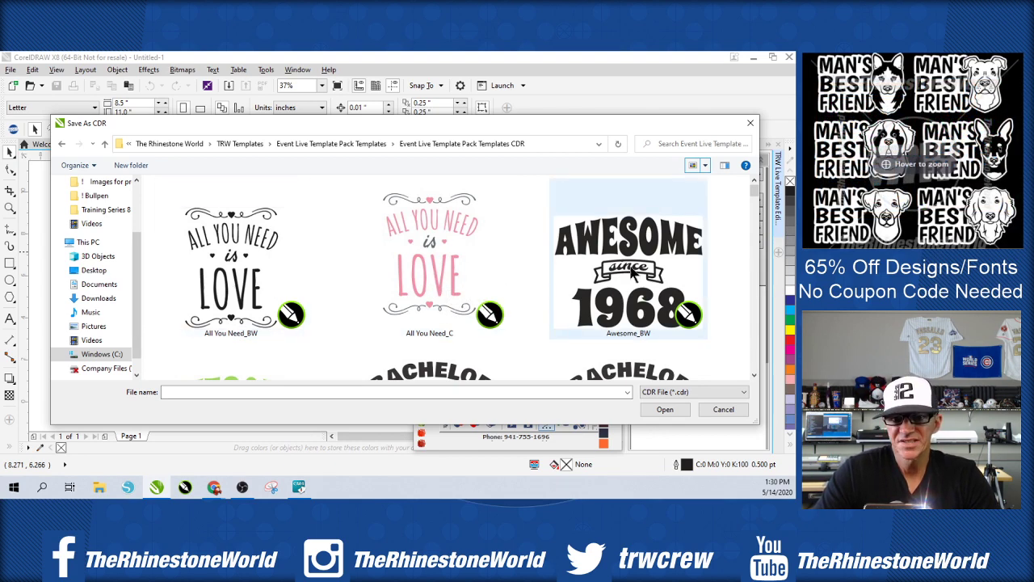
{"action": "scroll", "coordinate": [568, 257], "scroll_direction": "down", "scroll_amount": 1}
{"action": "scroll", "coordinate": [568, 257], "scroll_direction": "up", "scroll_amount": 1}
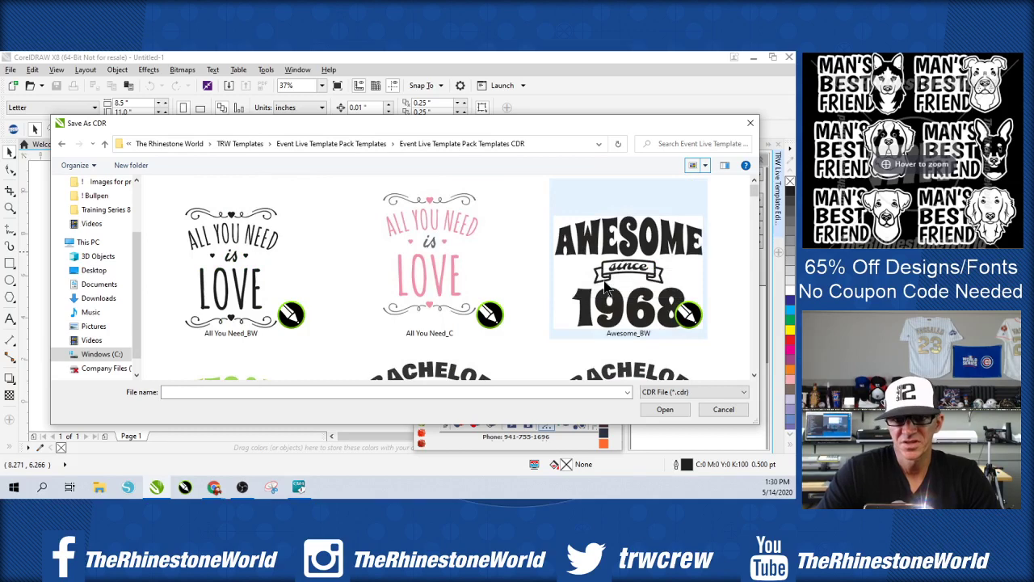
{"action": "scroll", "coordinate": [575, 282], "scroll_direction": "down", "scroll_amount": 1}
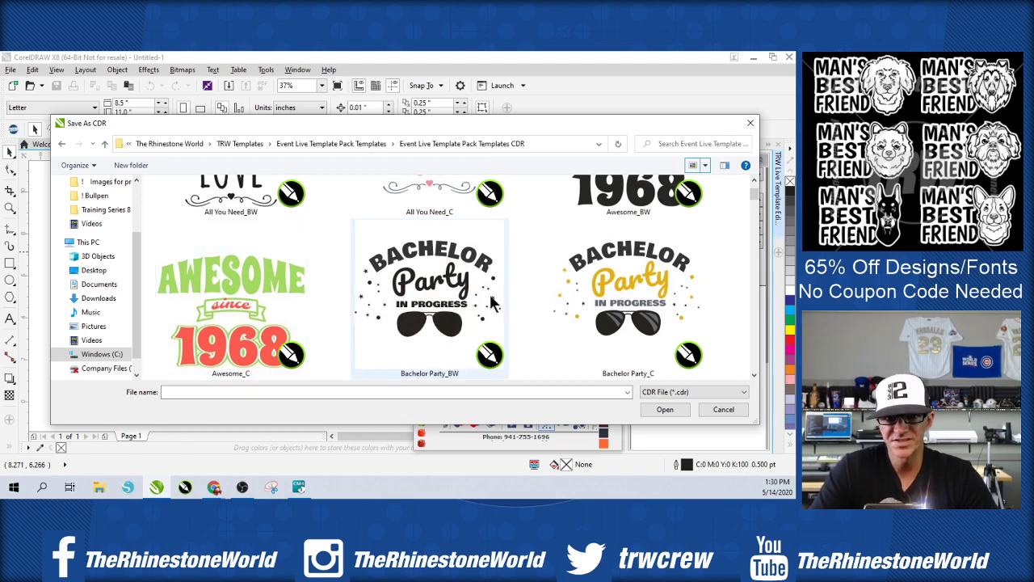
{"action": "scroll", "coordinate": [485, 295], "scroll_direction": "down", "scroll_amount": 2}
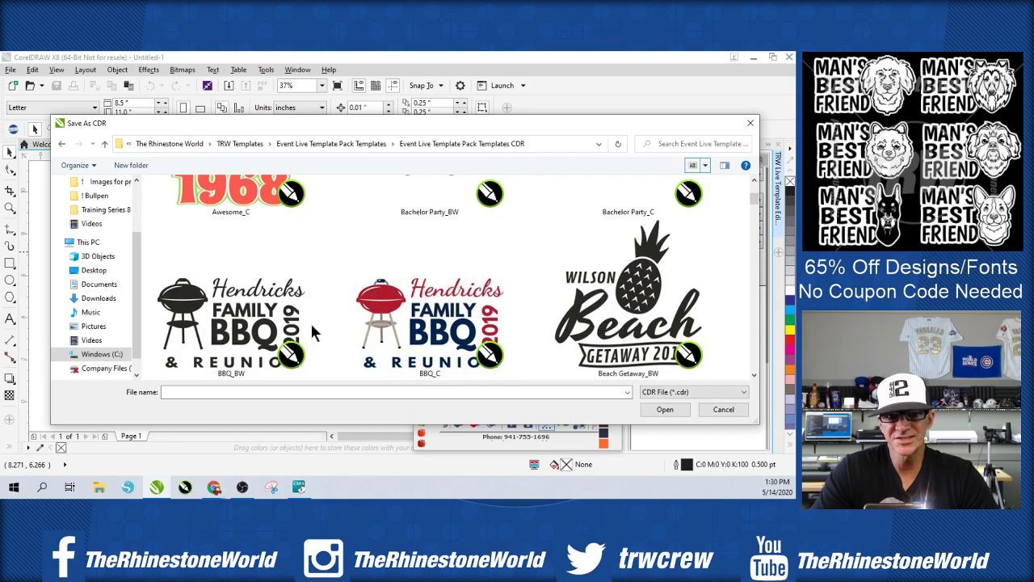
{"action": "scroll", "coordinate": [576, 307], "scroll_direction": "down", "scroll_amount": 2}
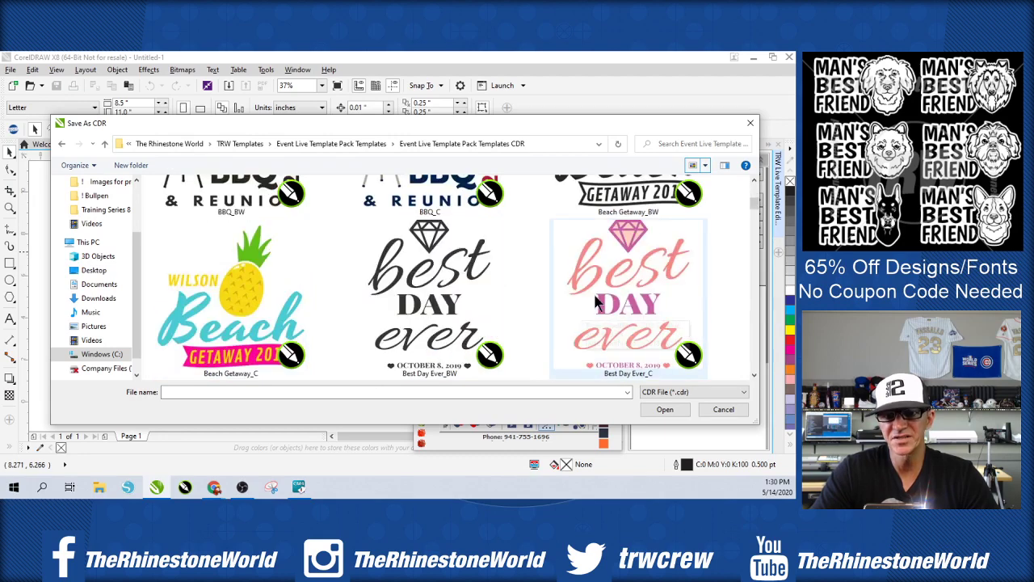
{"action": "scroll", "coordinate": [615, 275], "scroll_direction": "up", "scroll_amount": 2}
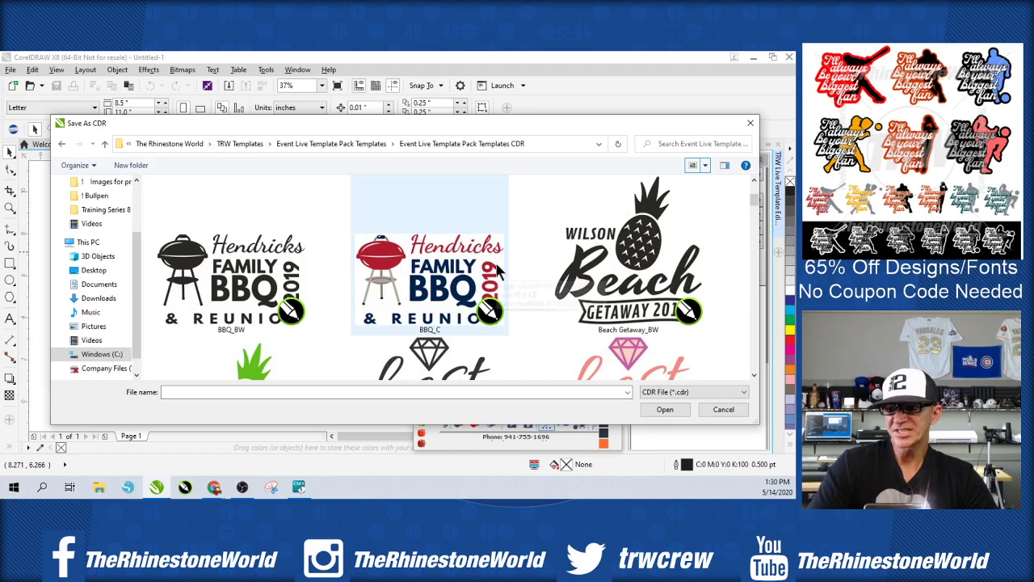
{"action": "scroll", "coordinate": [428, 259], "scroll_direction": "down", "scroll_amount": 2}
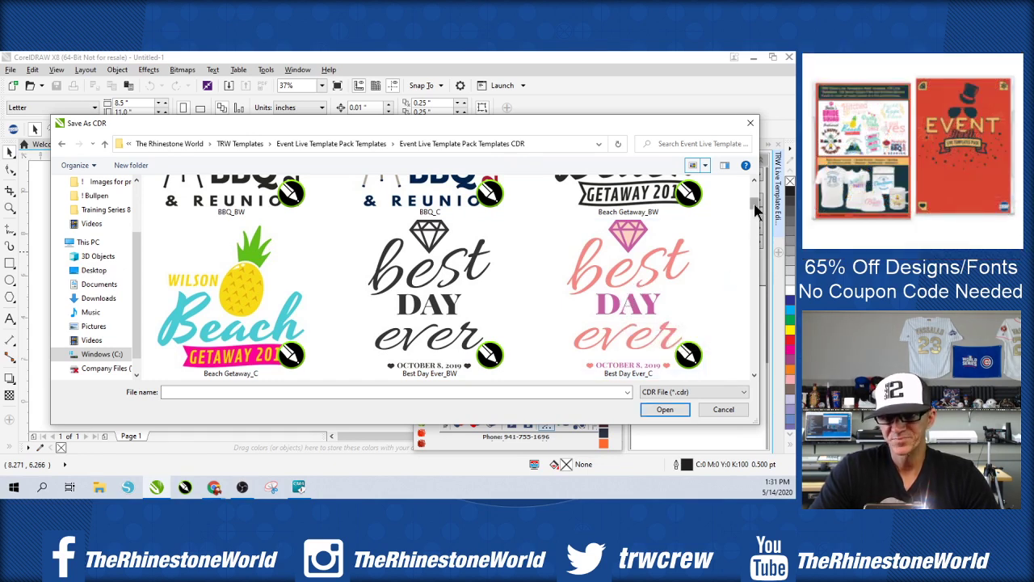
{"action": "scroll", "coordinate": [753, 204], "scroll_direction": "down", "scroll_amount": 2}
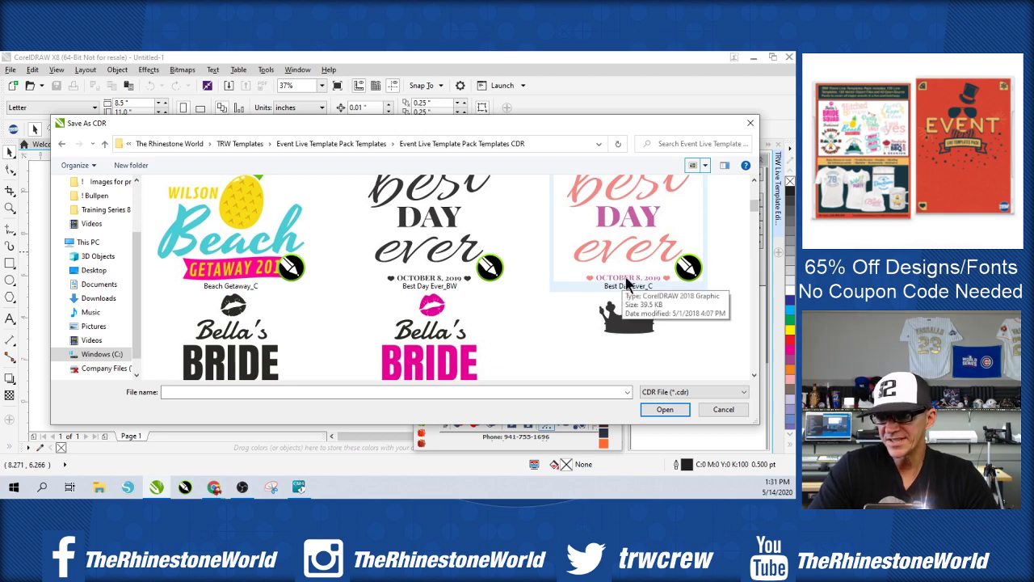
{"action": "scroll", "coordinate": [595, 258], "scroll_direction": "down", "scroll_amount": 1}
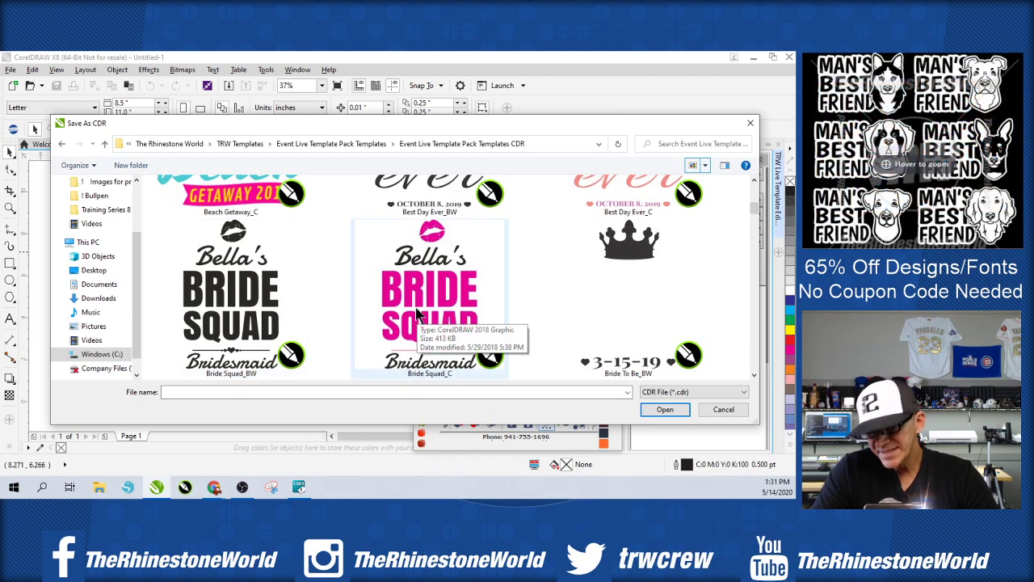
{"action": "scroll", "coordinate": [418, 313], "scroll_direction": "down", "scroll_amount": 2}
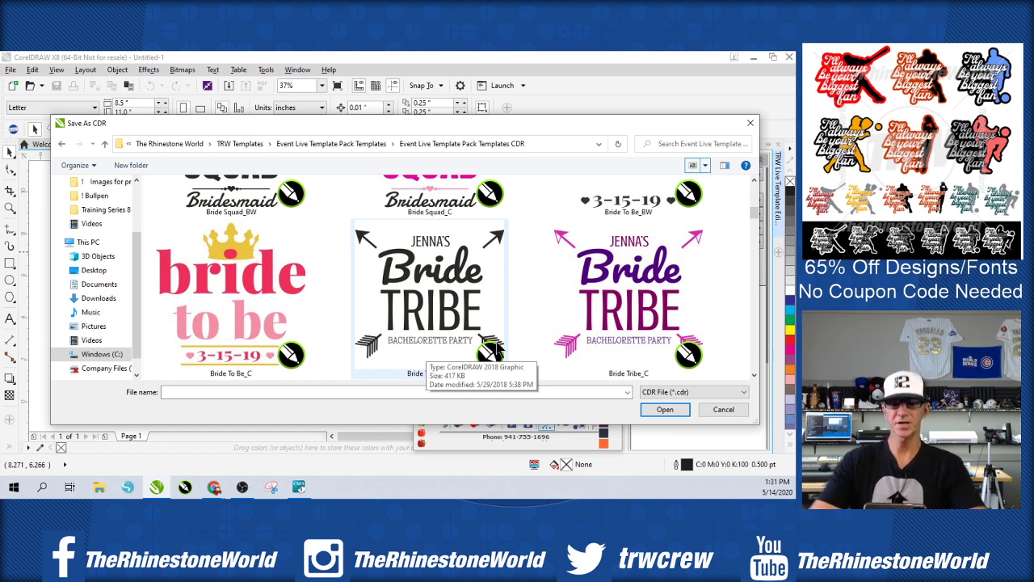
{"action": "scroll", "coordinate": [482, 273], "scroll_direction": "down", "scroll_amount": 5}
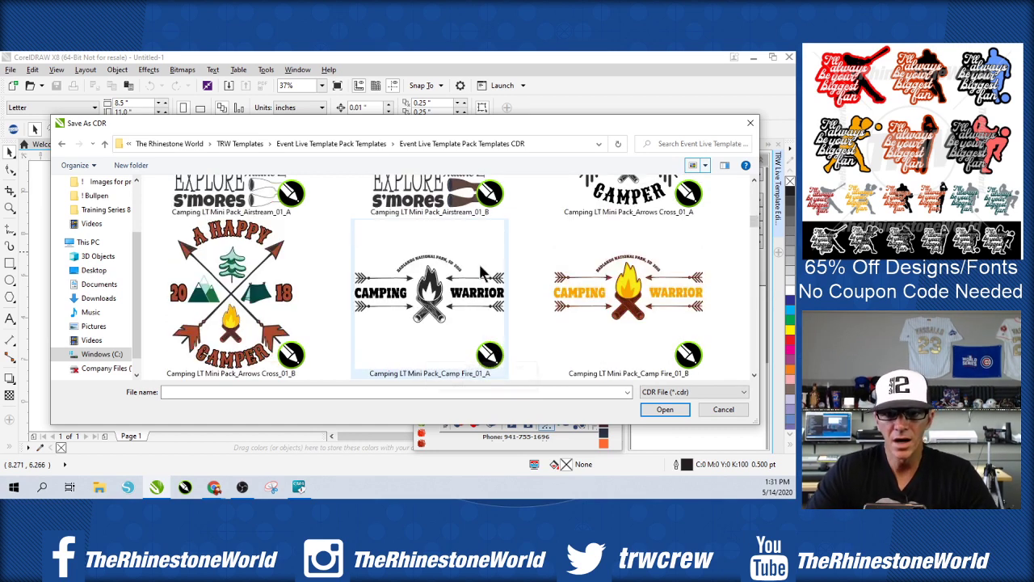
{"action": "scroll", "coordinate": [481, 273], "scroll_direction": "up", "scroll_amount": 3}
{"action": "scroll", "coordinate": [496, 275], "scroll_direction": "down", "scroll_amount": 1}
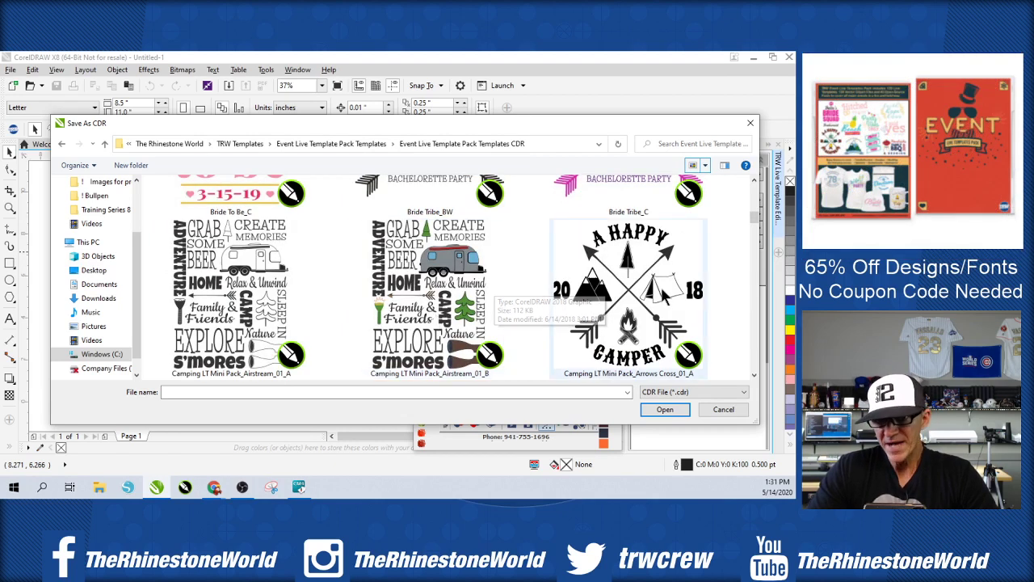
{"action": "scroll", "coordinate": [661, 298], "scroll_direction": "down", "scroll_amount": 1}
{"action": "scroll", "coordinate": [598, 303], "scroll_direction": "down", "scroll_amount": 1}
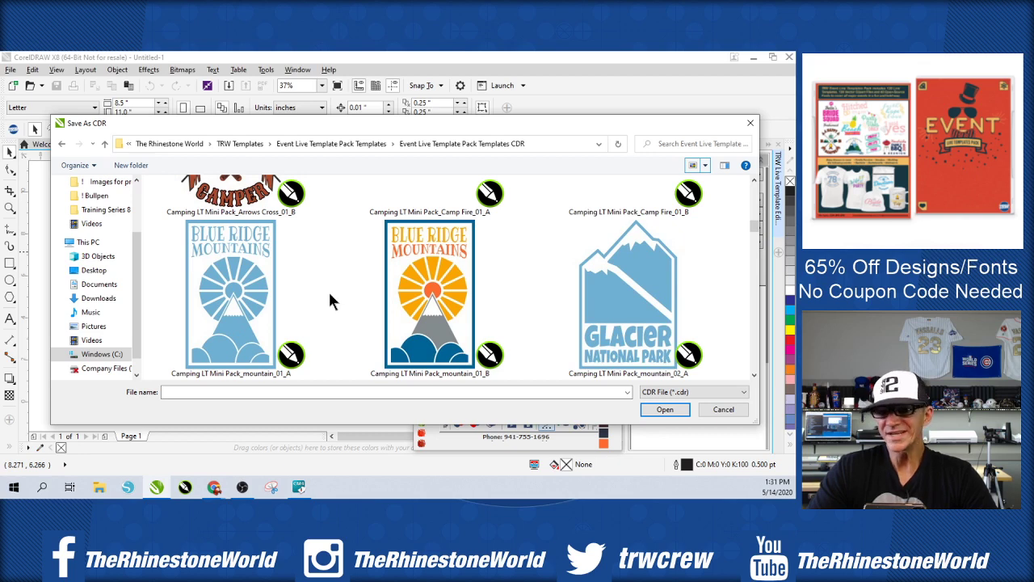
{"action": "scroll", "coordinate": [328, 300], "scroll_direction": "down", "scroll_amount": 1}
{"action": "scroll", "coordinate": [334, 297], "scroll_direction": "down", "scroll_amount": 1}
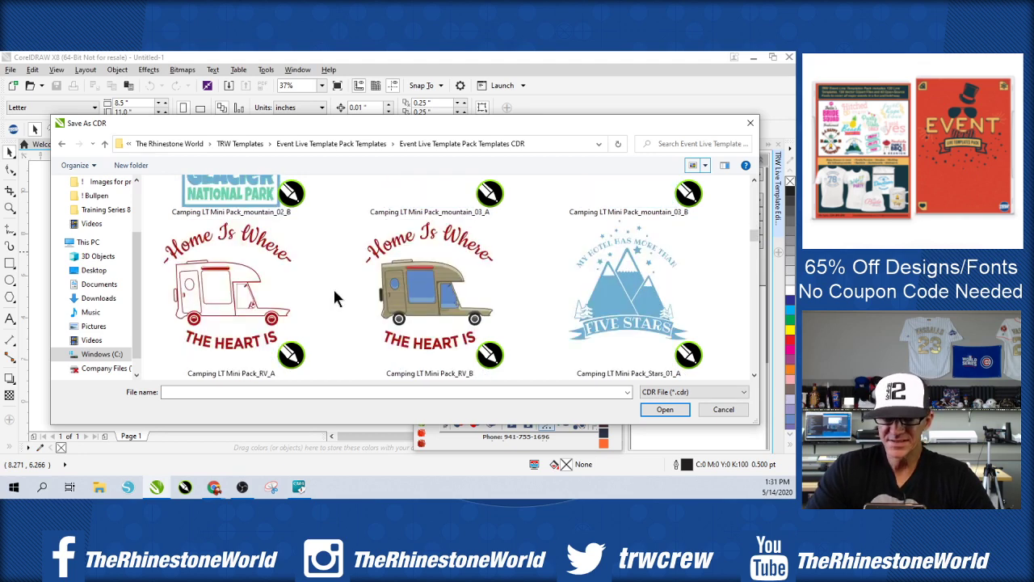
{"action": "scroll", "coordinate": [381, 278], "scroll_direction": "down", "scroll_amount": 1}
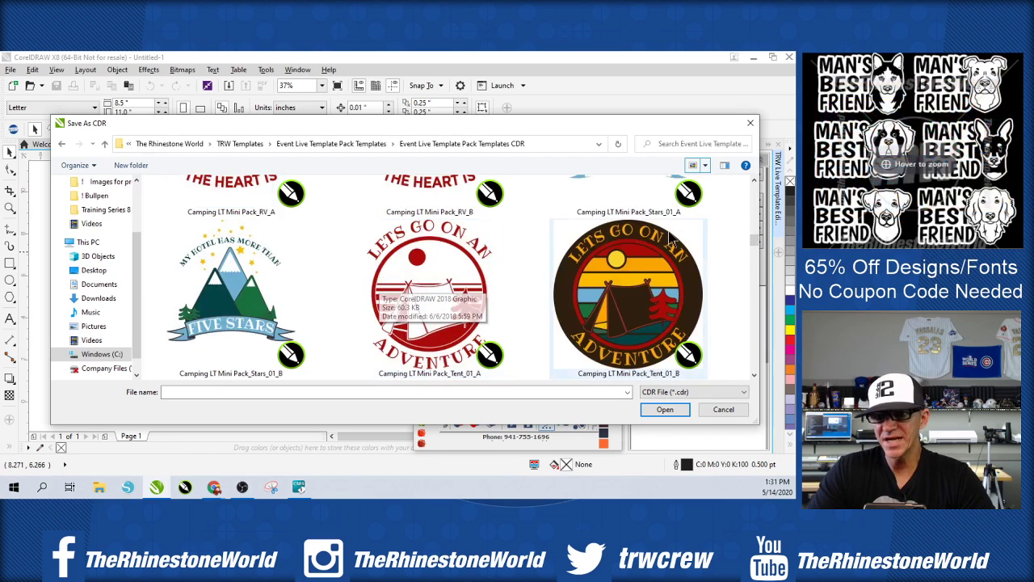
{"action": "scroll", "coordinate": [560, 275], "scroll_direction": "down", "scroll_amount": 1}
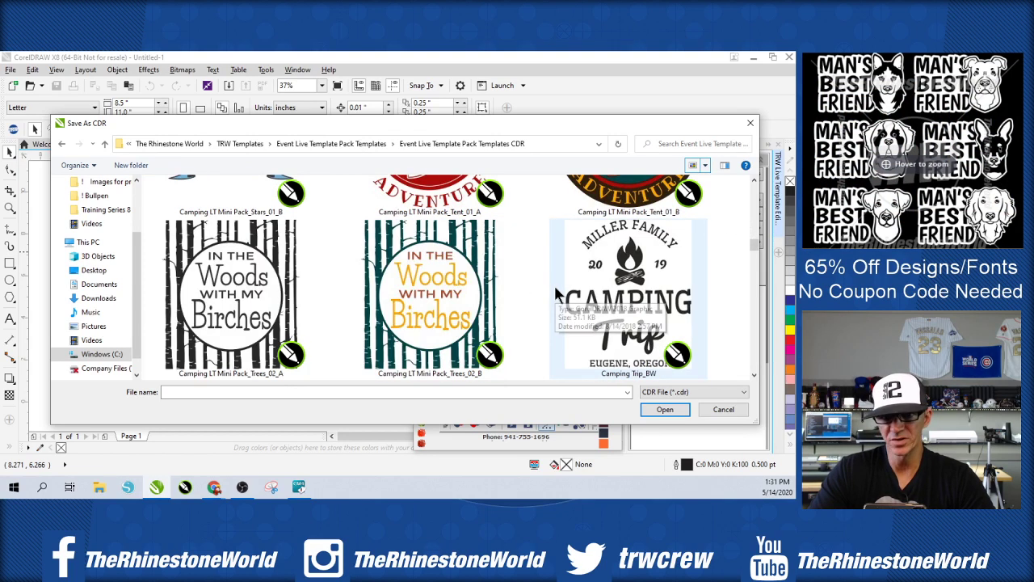
{"action": "scroll", "coordinate": [558, 293], "scroll_direction": "down", "scroll_amount": 1}
{"action": "scroll", "coordinate": [529, 284], "scroll_direction": "down", "scroll_amount": 1}
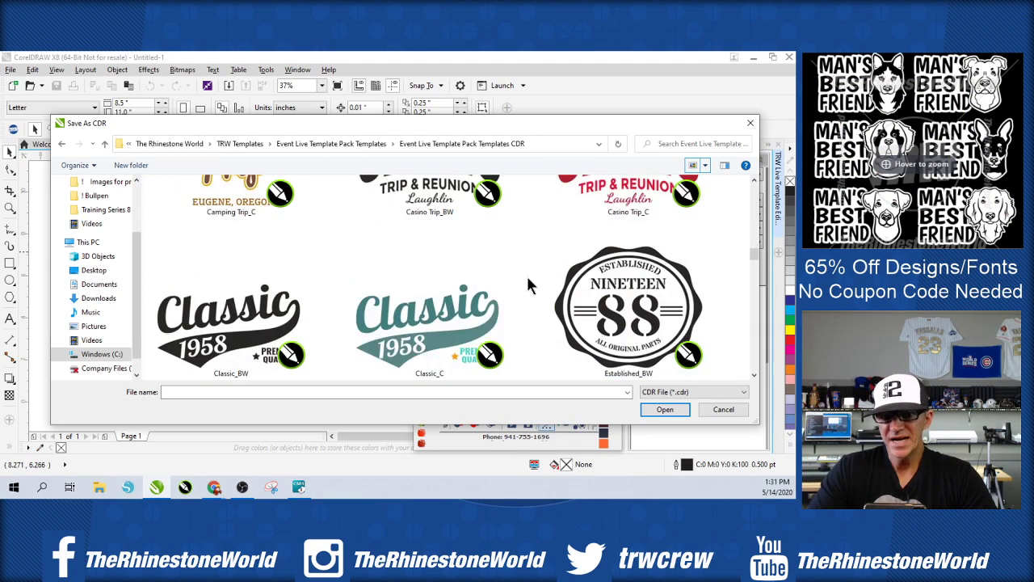
{"action": "scroll", "coordinate": [529, 287], "scroll_direction": "down", "scroll_amount": 1}
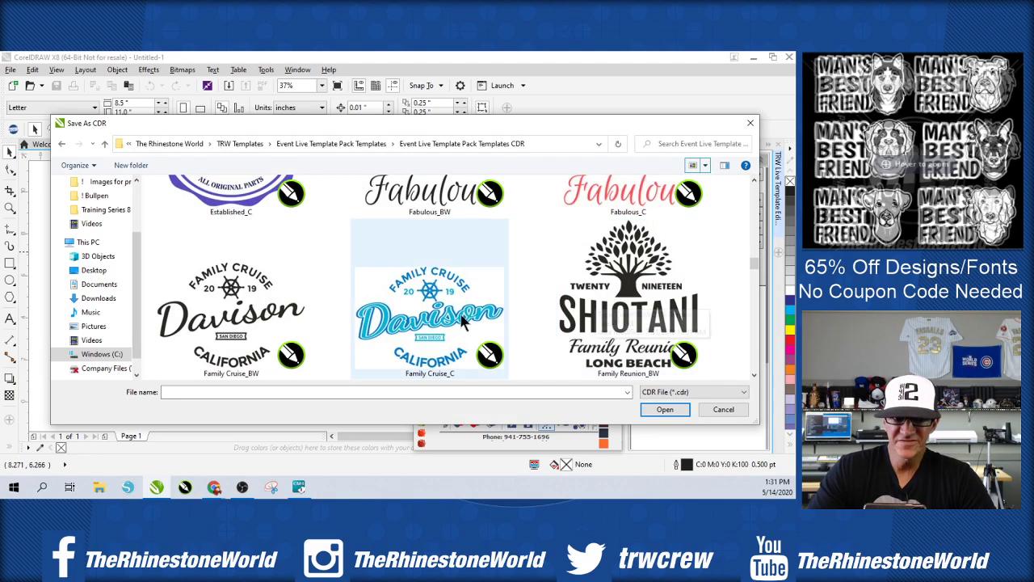
{"action": "scroll", "coordinate": [453, 319], "scroll_direction": "down", "scroll_amount": 2}
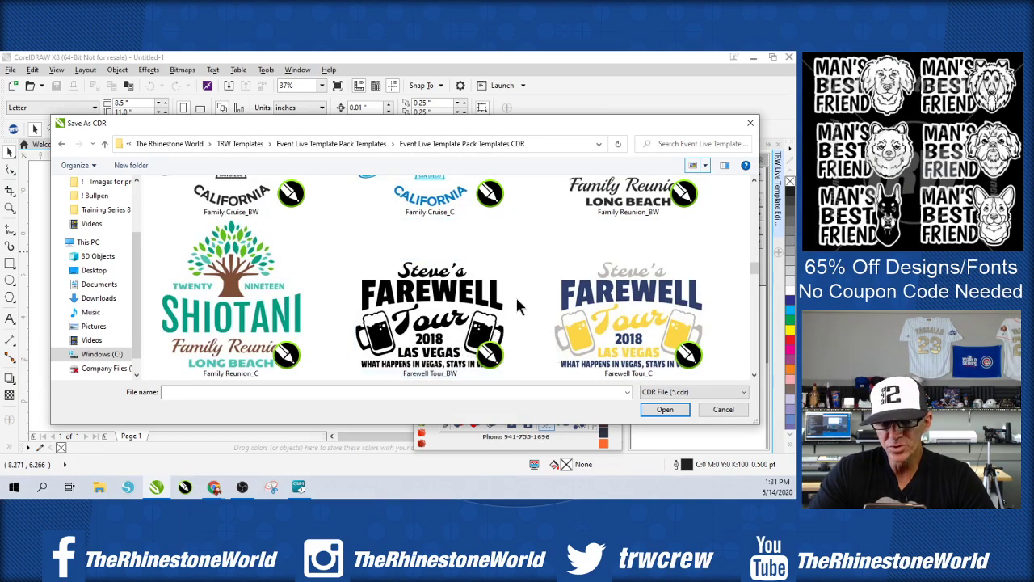
{"action": "scroll", "coordinate": [460, 320], "scroll_direction": "down", "scroll_amount": 2}
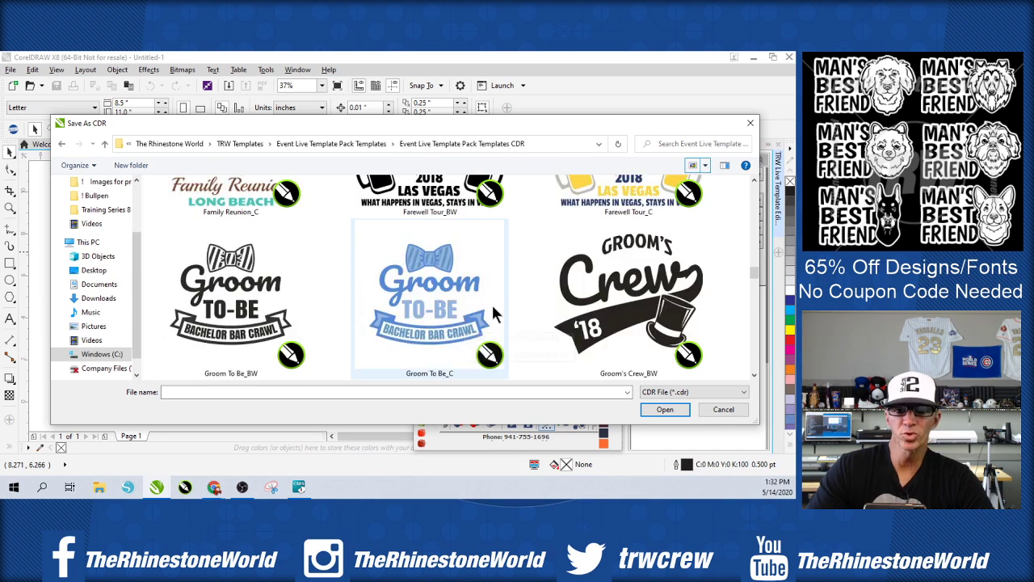
- Examine the event pack's remaining template previews, from the Happily Ever After and Hitched designs through the reunion ones to Years
{"action": "scroll", "coordinate": [590, 303], "scroll_direction": "down", "scroll_amount": 2}
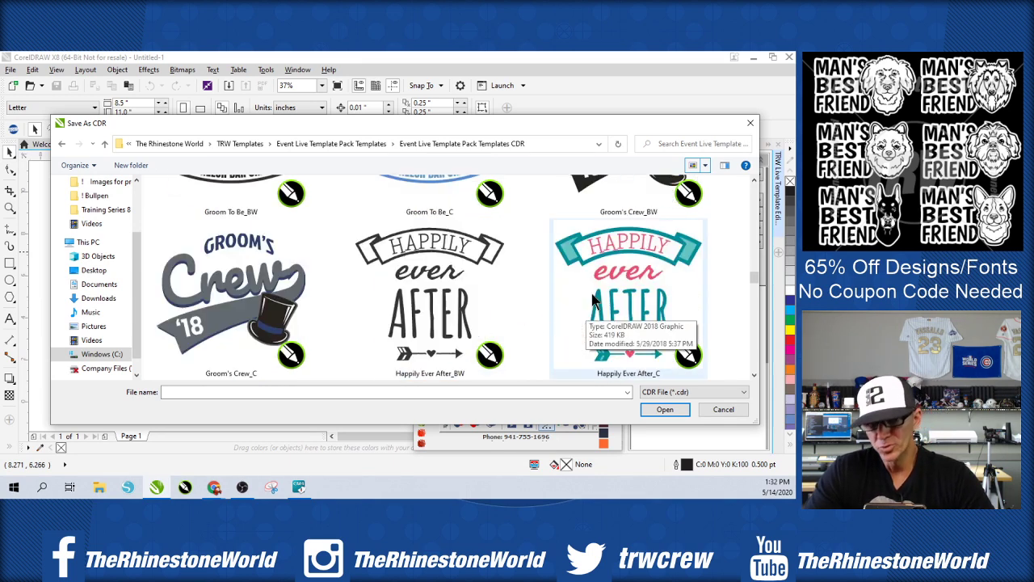
{"action": "scroll", "coordinate": [594, 299], "scroll_direction": "down", "scroll_amount": 2}
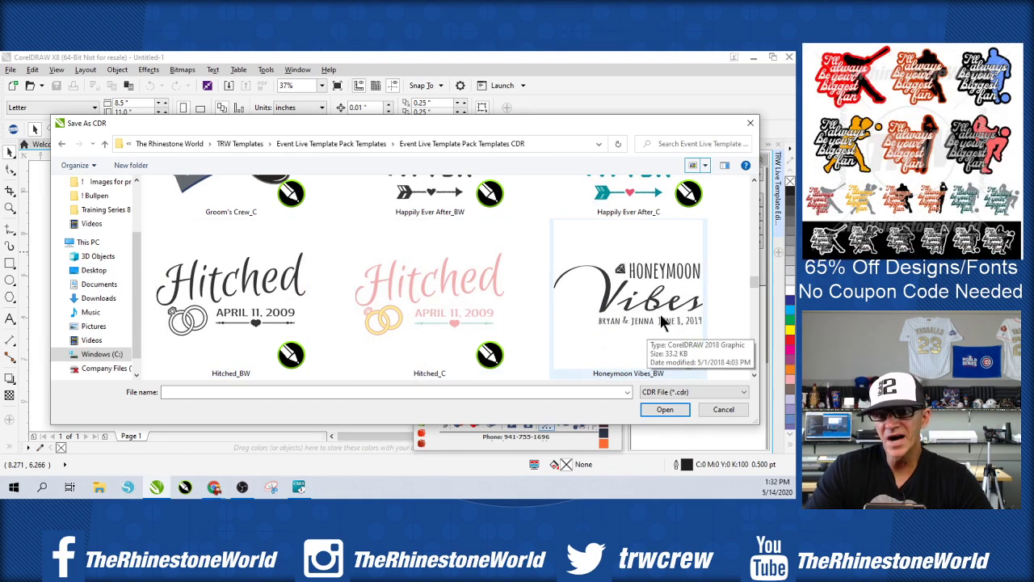
{"action": "scroll", "coordinate": [660, 313], "scroll_direction": "down", "scroll_amount": 2}
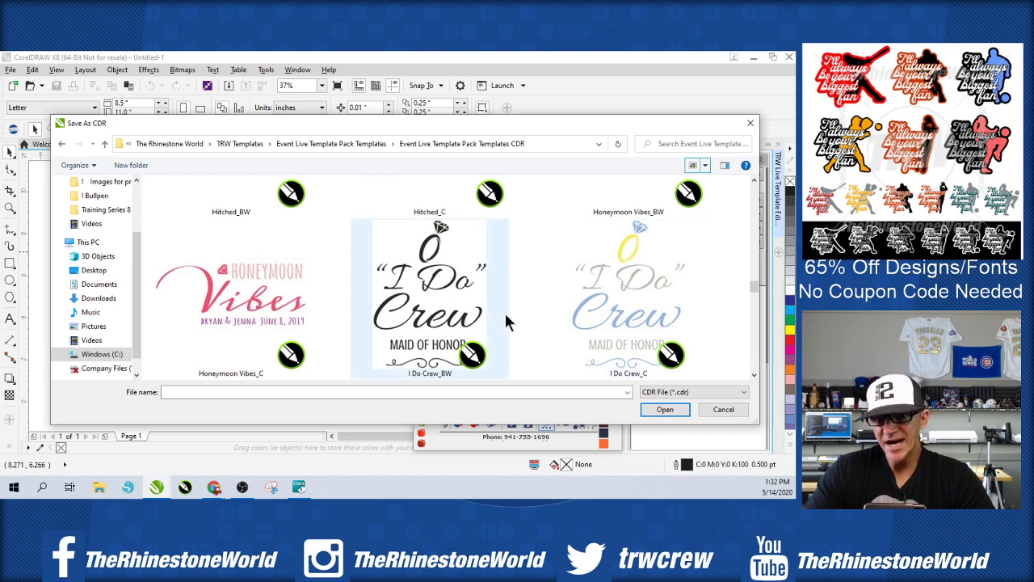
{"action": "scroll", "coordinate": [506, 321], "scroll_direction": "down", "scroll_amount": 2}
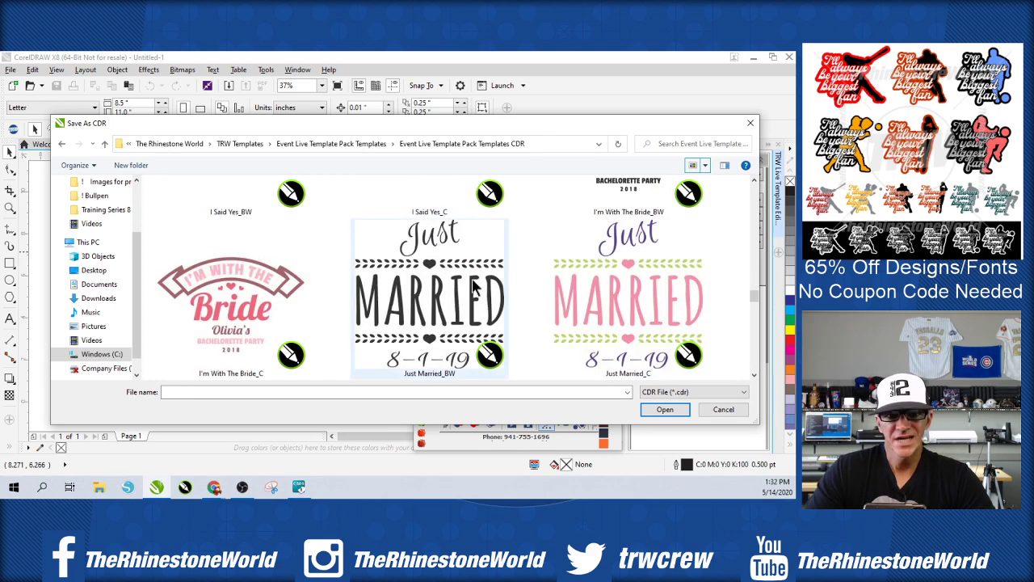
{"action": "scroll", "coordinate": [432, 291], "scroll_direction": "down", "scroll_amount": 2}
{"action": "scroll", "coordinate": [430, 287], "scroll_direction": "down", "scroll_amount": 4}
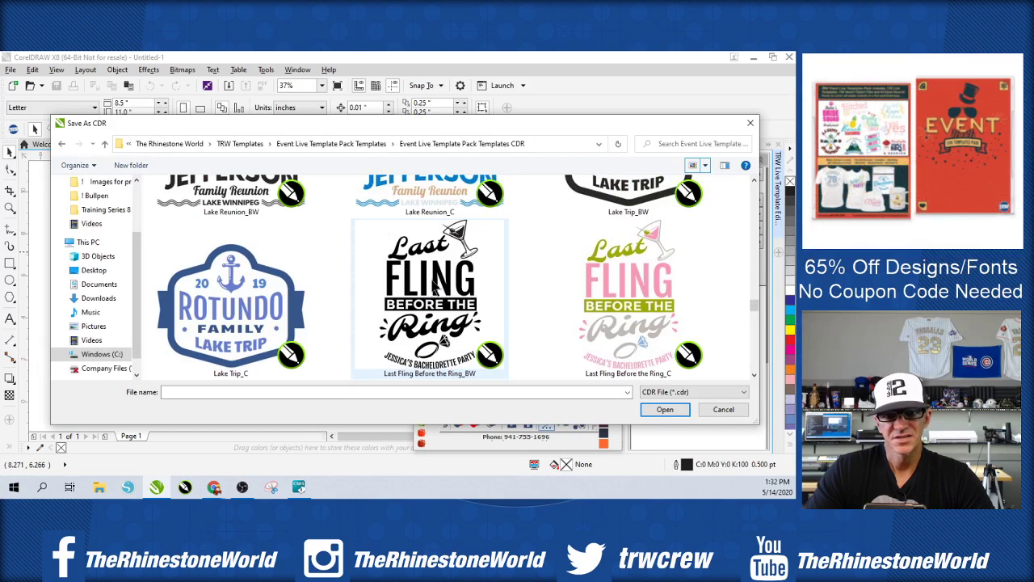
{"action": "scroll", "coordinate": [436, 281], "scroll_direction": "down", "scroll_amount": 2}
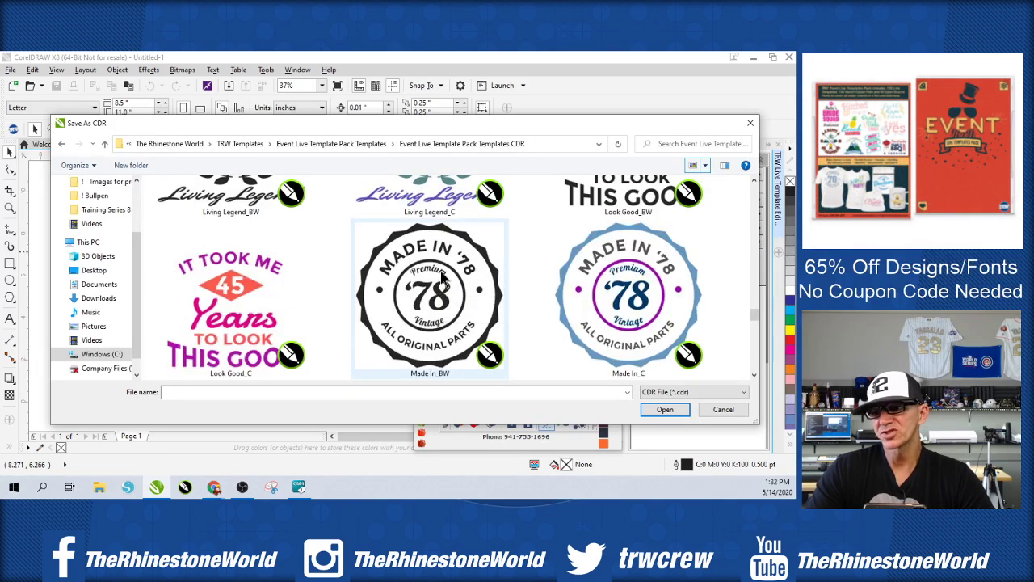
{"action": "scroll", "coordinate": [443, 276], "scroll_direction": "down", "scroll_amount": 2}
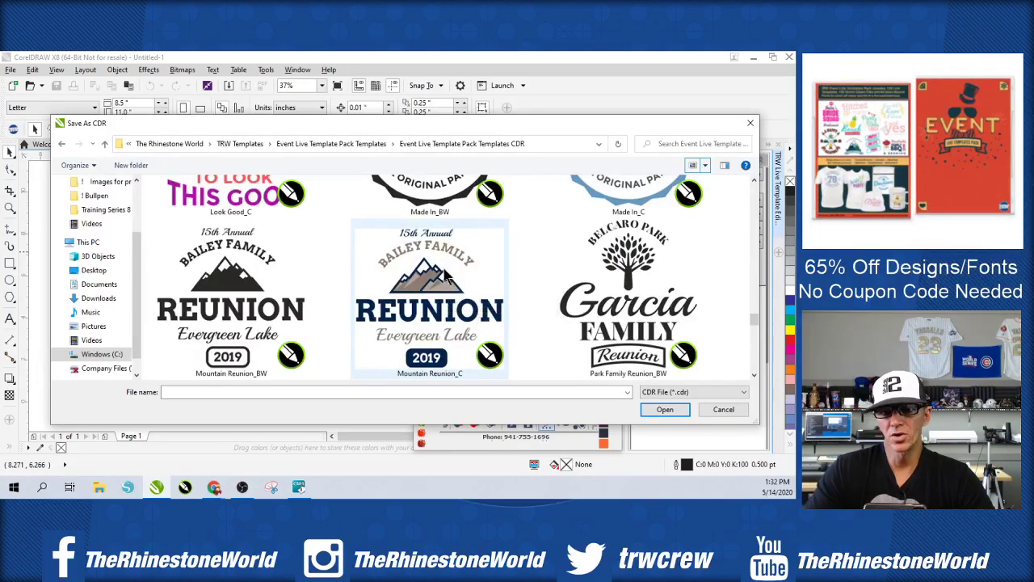
{"action": "scroll", "coordinate": [445, 275], "scroll_direction": "down", "scroll_amount": 2}
{"action": "scroll", "coordinate": [444, 275], "scroll_direction": "down", "scroll_amount": 2}
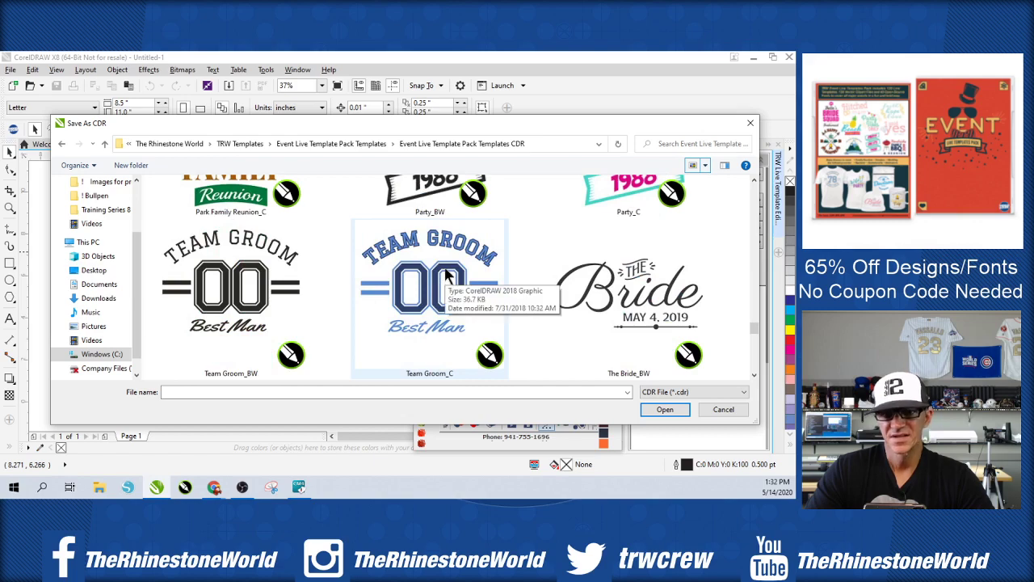
{"action": "scroll", "coordinate": [445, 275], "scroll_direction": "down", "scroll_amount": 4}
{"action": "scroll", "coordinate": [447, 271], "scroll_direction": "down", "scroll_amount": 2}
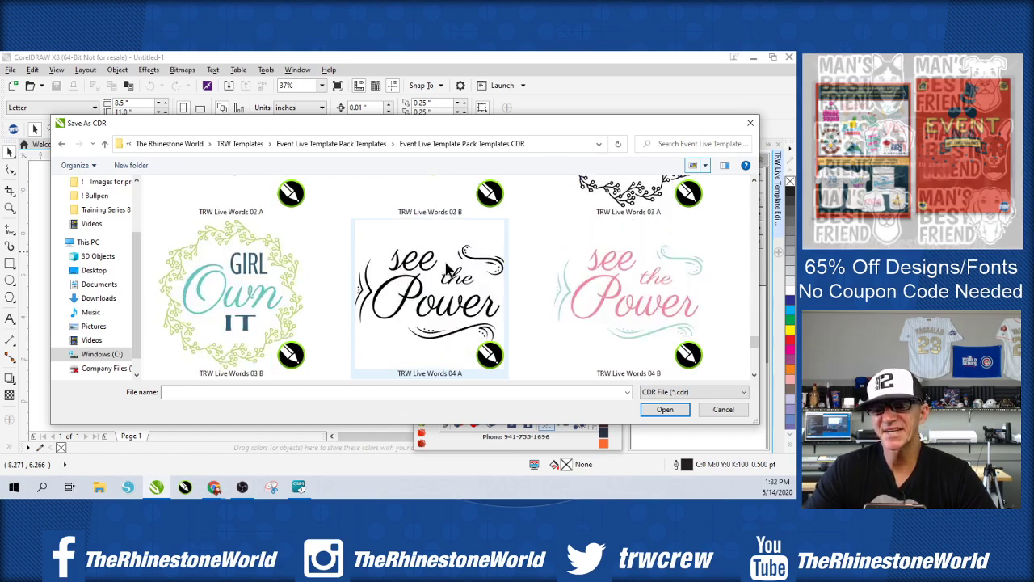
{"action": "scroll", "coordinate": [457, 275], "scroll_direction": "down", "scroll_amount": 2}
{"action": "scroll", "coordinate": [466, 275], "scroll_direction": "down", "scroll_amount": 10}
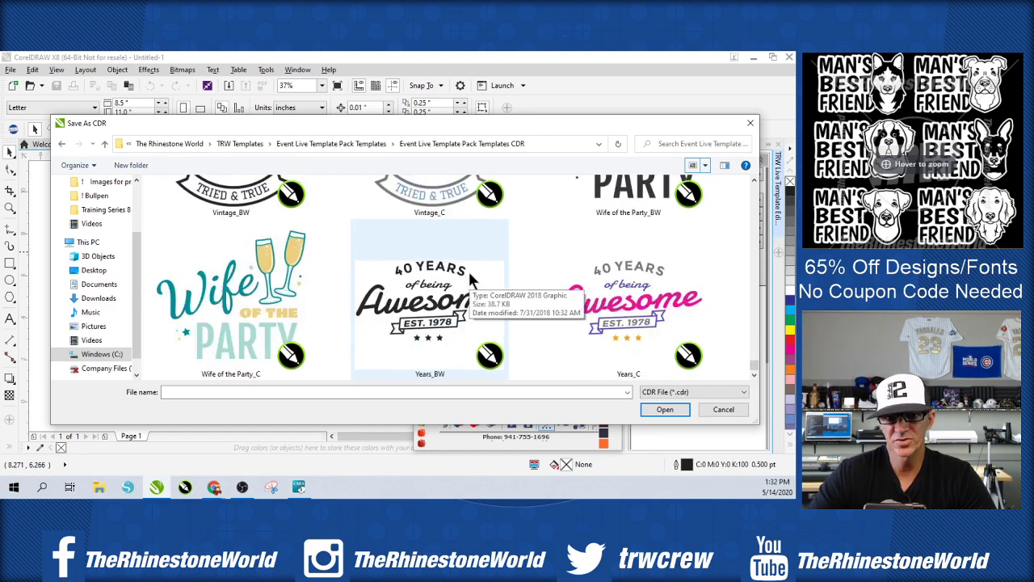
- Return to the start of the event pack and review the Best Day Ever, Bride Squad, Bride To Be and Bride Tribe previews
{"action": "scroll", "coordinate": [468, 270], "scroll_direction": "down", "scroll_amount": 8}
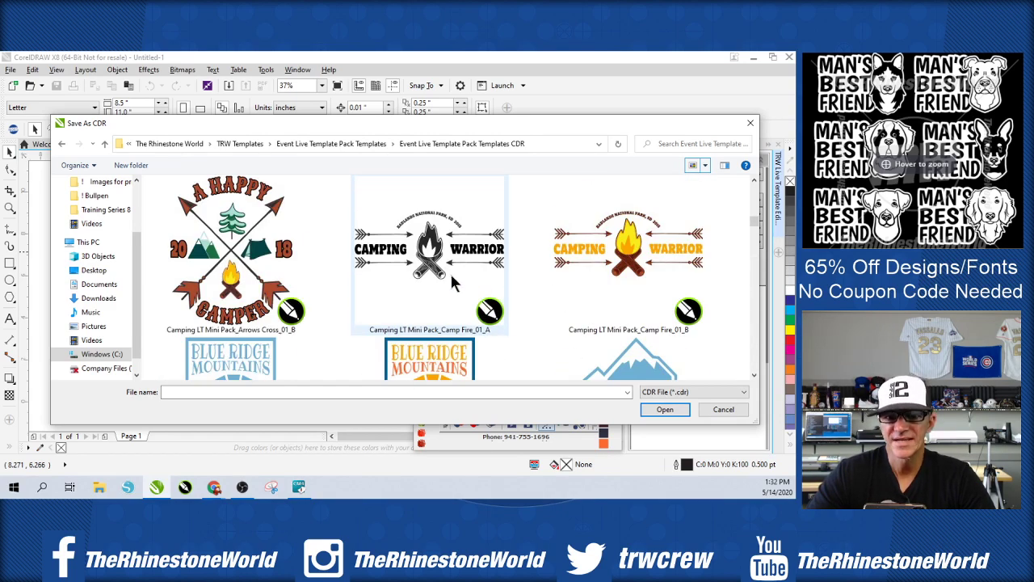
{"action": "scroll", "coordinate": [451, 276], "scroll_direction": "down", "scroll_amount": 1}
{"action": "scroll", "coordinate": [455, 280], "scroll_direction": "up", "scroll_amount": 2}
{"action": "scroll", "coordinate": [461, 291], "scroll_direction": "down", "scroll_amount": 1}
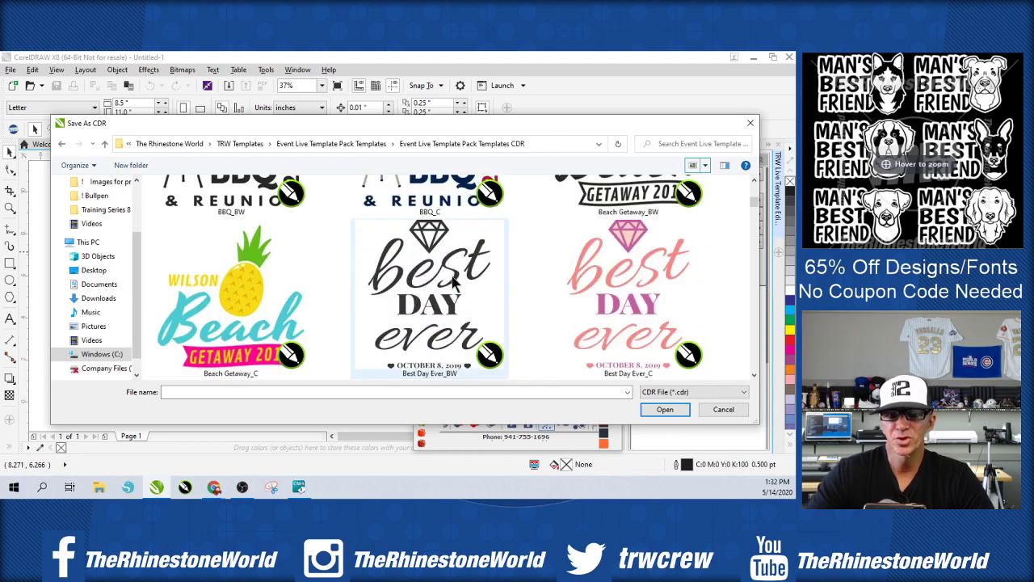
{"action": "scroll", "coordinate": [470, 291], "scroll_direction": "down", "scroll_amount": 1}
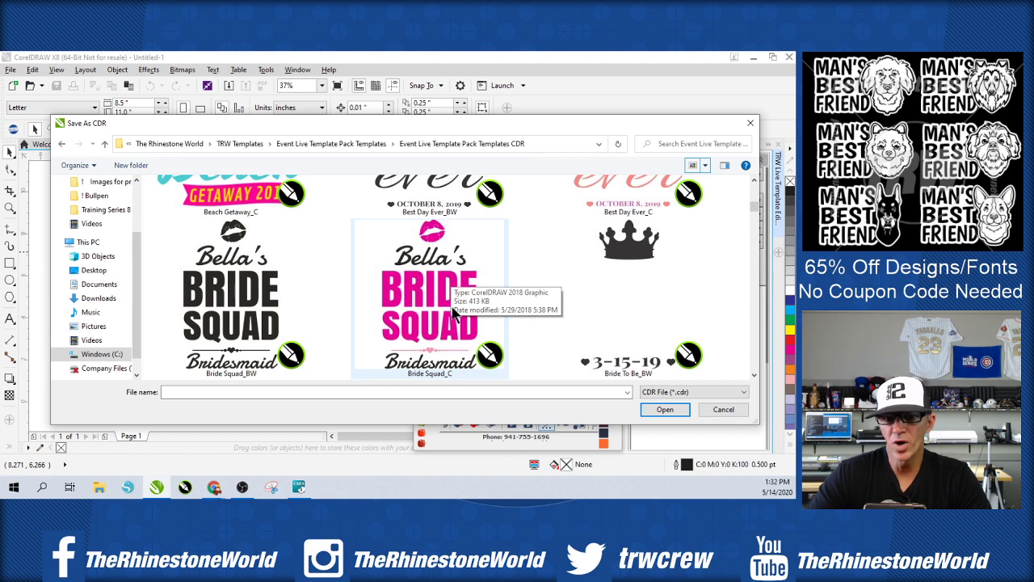
{"action": "scroll", "coordinate": [453, 315], "scroll_direction": "down", "scroll_amount": 1}
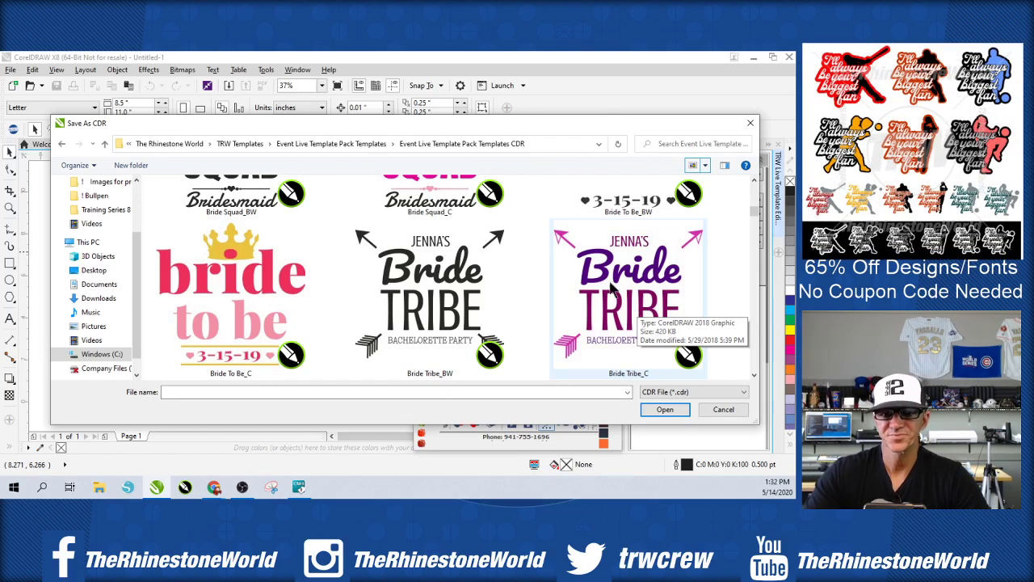
- Display the template files as large icons and open the Best Day Ever_C template from the beginning of the list
{"action": "left_click", "coordinate": [706, 166]}
{"action": "left_click", "coordinate": [725, 189]}
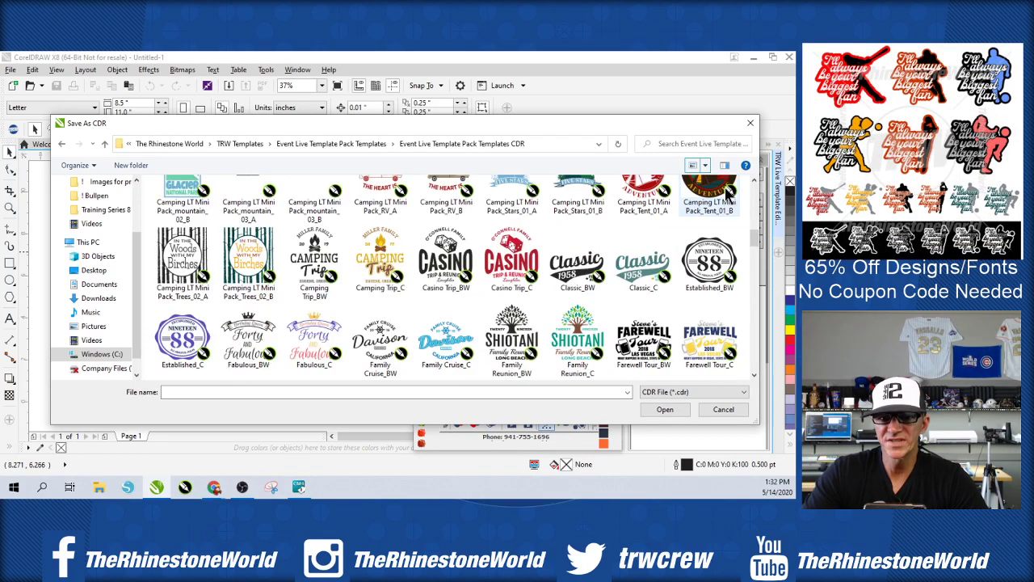
{"action": "scroll", "coordinate": [592, 267], "scroll_direction": "down", "scroll_amount": 1}
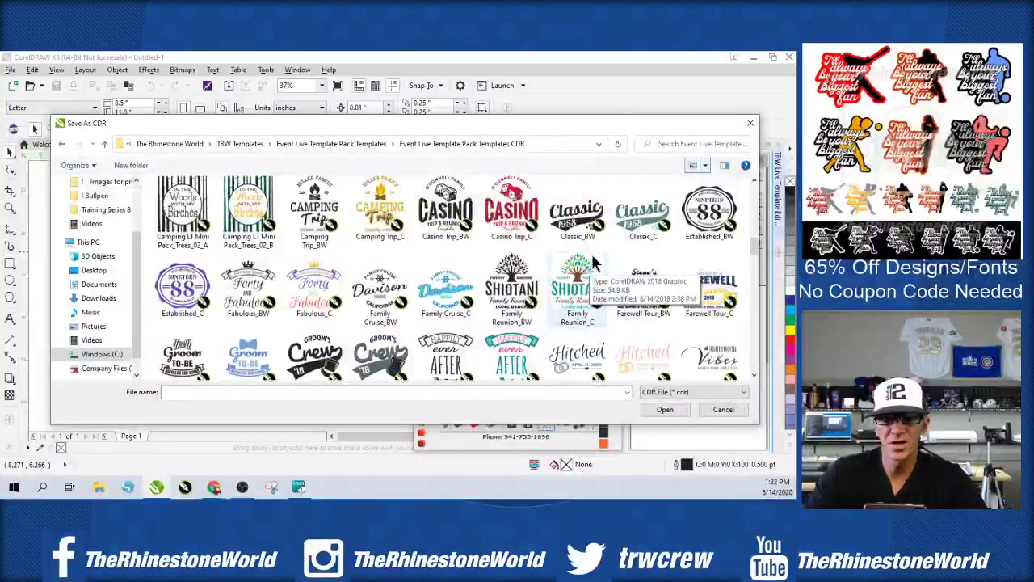
{"action": "scroll", "coordinate": [592, 263], "scroll_direction": "up", "scroll_amount": 5}
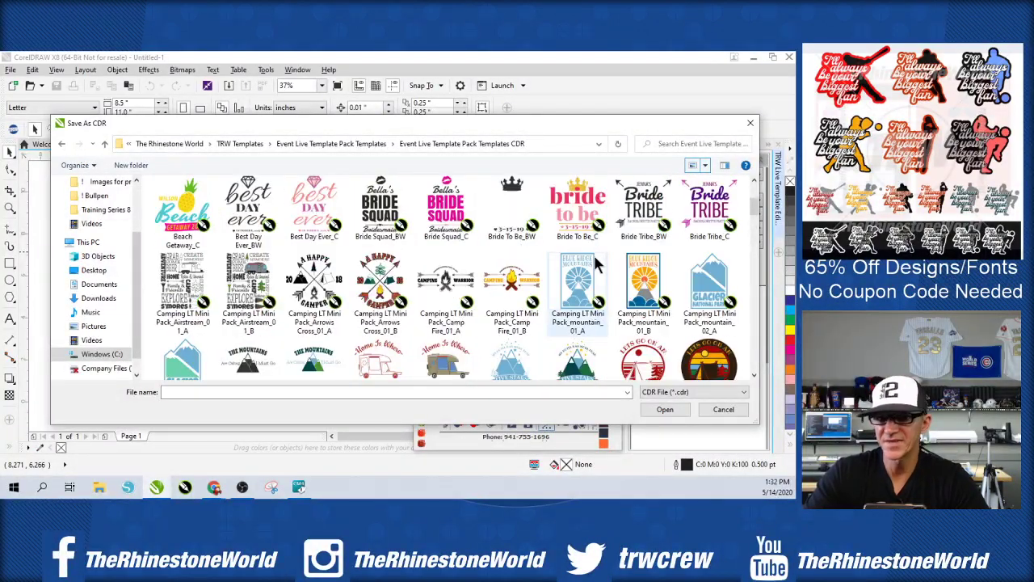
{"action": "scroll", "coordinate": [594, 255], "scroll_direction": "up", "scroll_amount": 1}
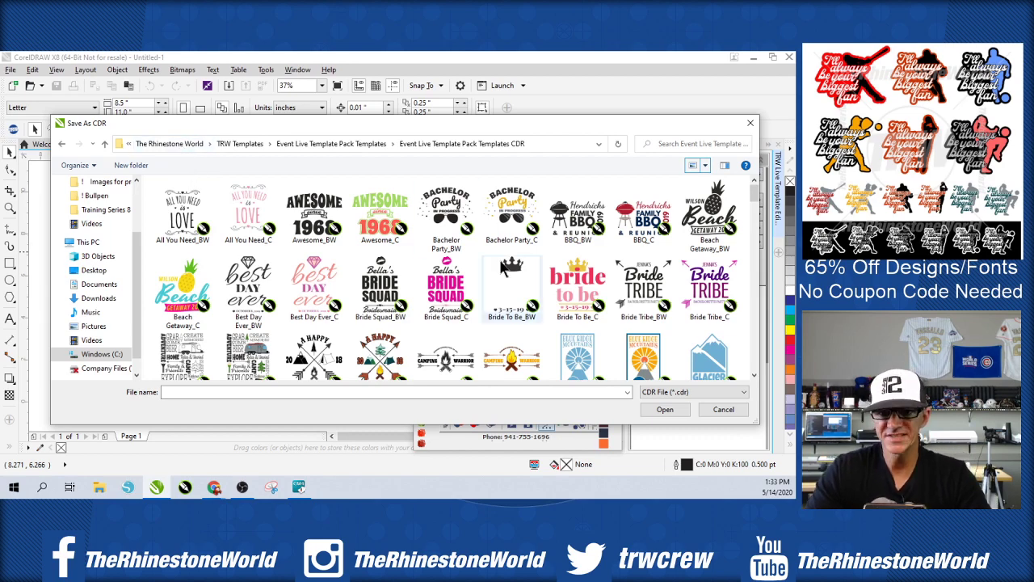
{"action": "double_click", "coordinate": [310, 276]}
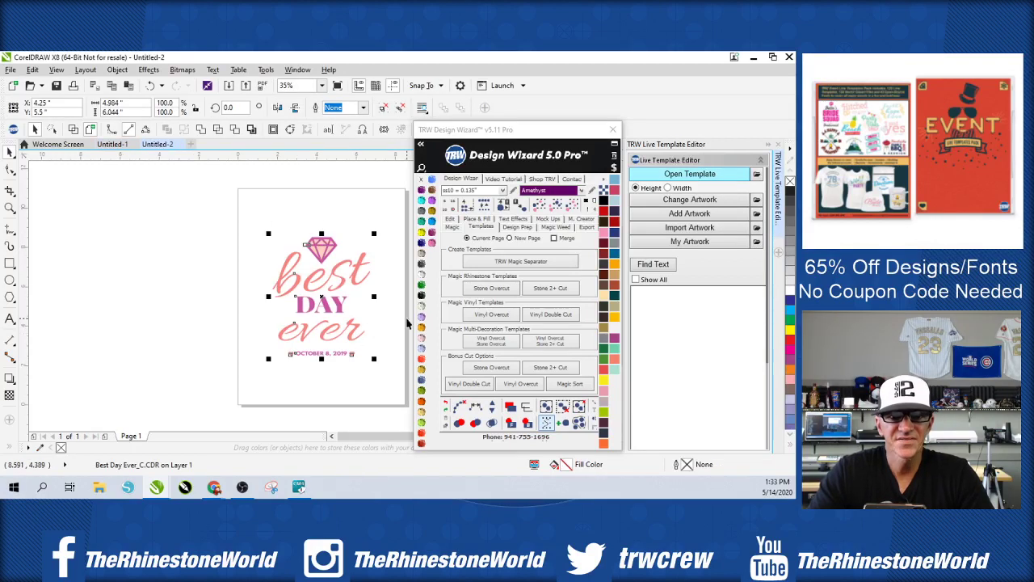
- Examine the opened Best Day Ever design up close and as a whole, from the diamond and lettering to the date line
{"action": "left_click", "coordinate": [389, 323]}
{"action": "scroll", "coordinate": [359, 307], "scroll_direction": "up", "scroll_amount": 2}
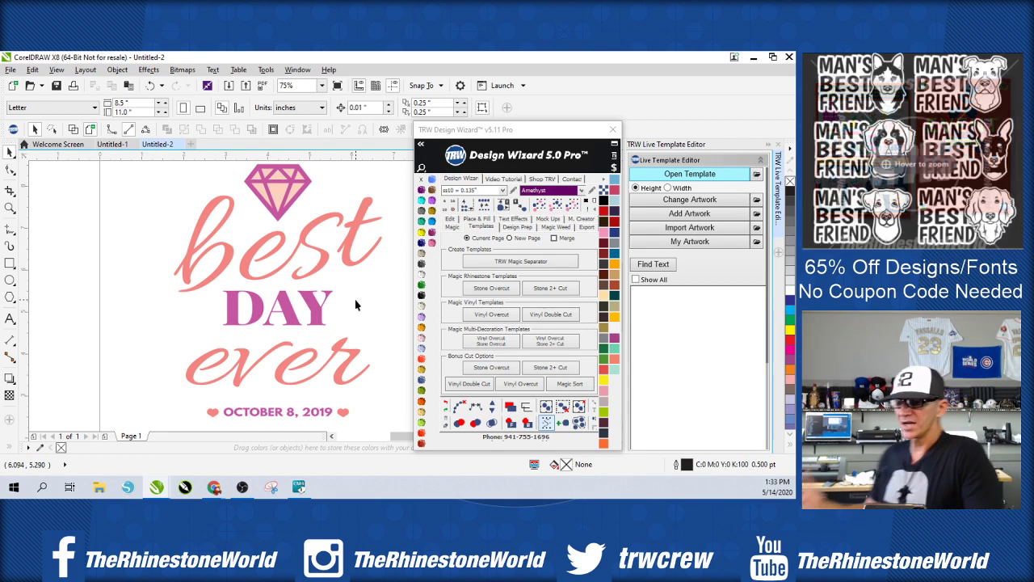
{"action": "scroll", "coordinate": [319, 295], "scroll_direction": "down", "scroll_amount": 2}
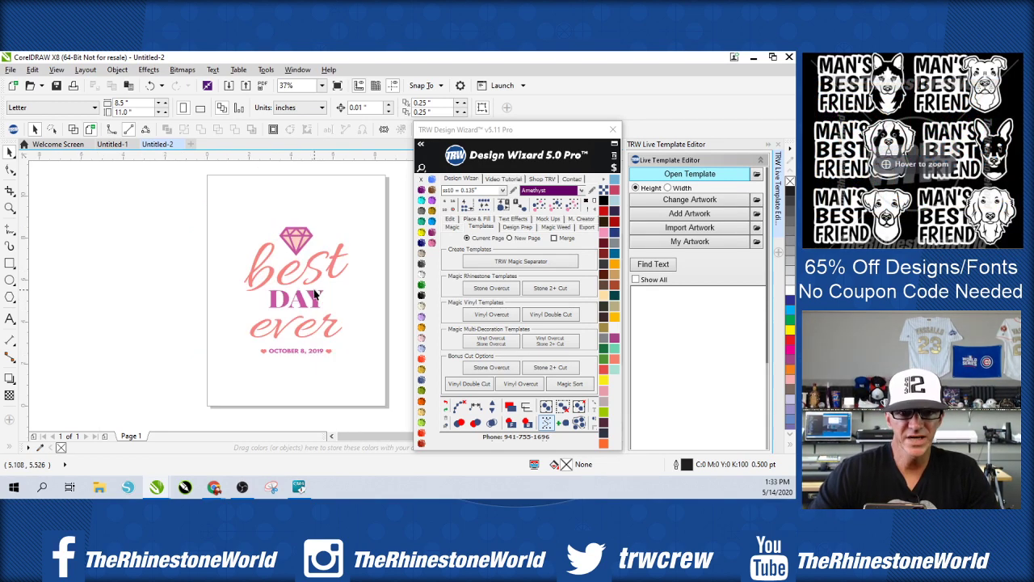
{"action": "scroll", "coordinate": [323, 279], "scroll_direction": "up", "scroll_amount": 2}
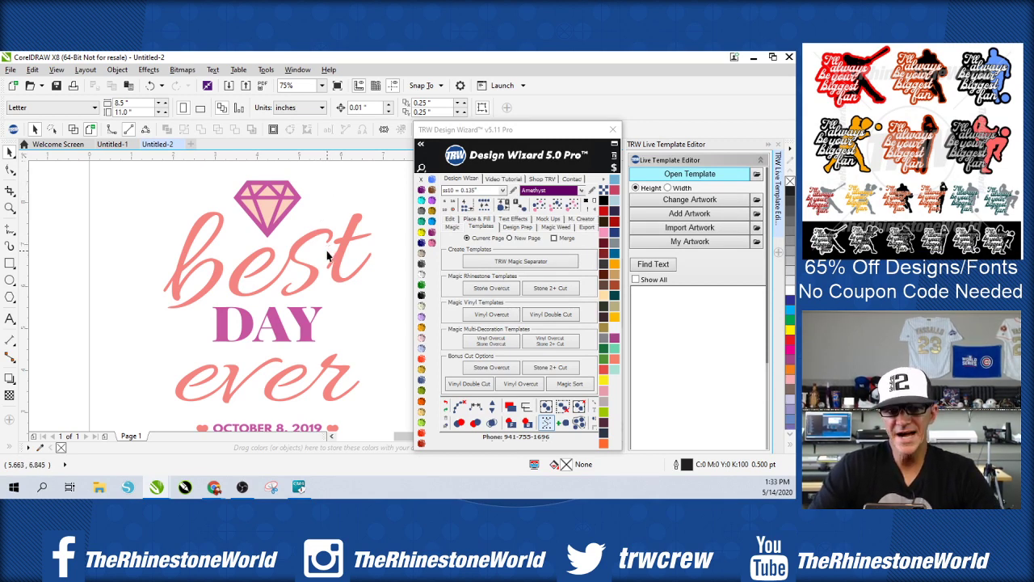
{"action": "scroll", "coordinate": [331, 251], "scroll_direction": "down", "scroll_amount": 1}
{"action": "scroll", "coordinate": [325, 324], "scroll_direction": "up", "scroll_amount": 2}
{"action": "left_click", "coordinate": [330, 323]}
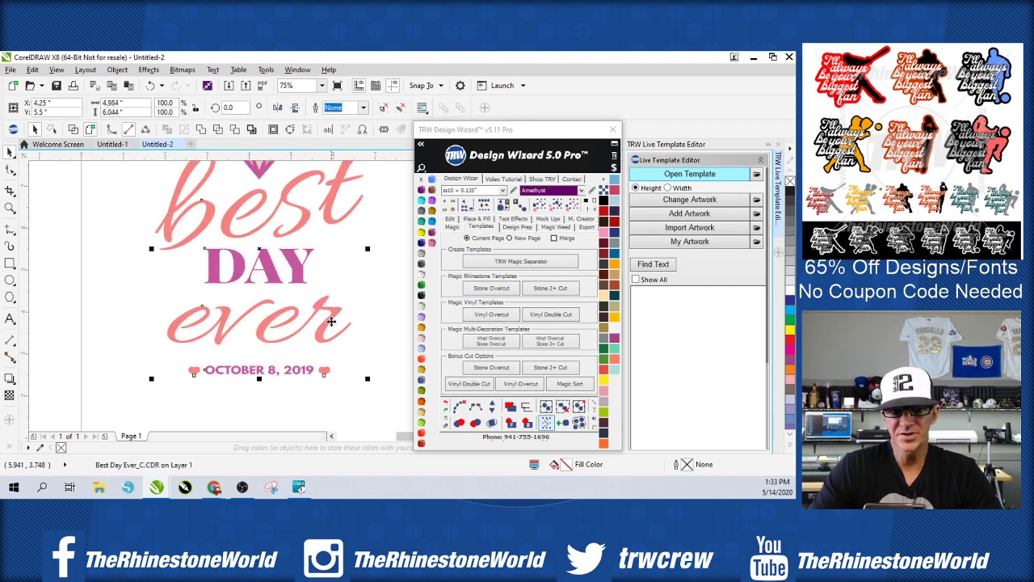
{"action": "mouse_move", "coordinate": [330, 321]}
{"action": "left_mouse_down"}
{"action": "mouse_move", "coordinate": [331, 339]}
{"action": "mouse_move", "coordinate": [331, 322]}
{"action": "left_mouse_up"}
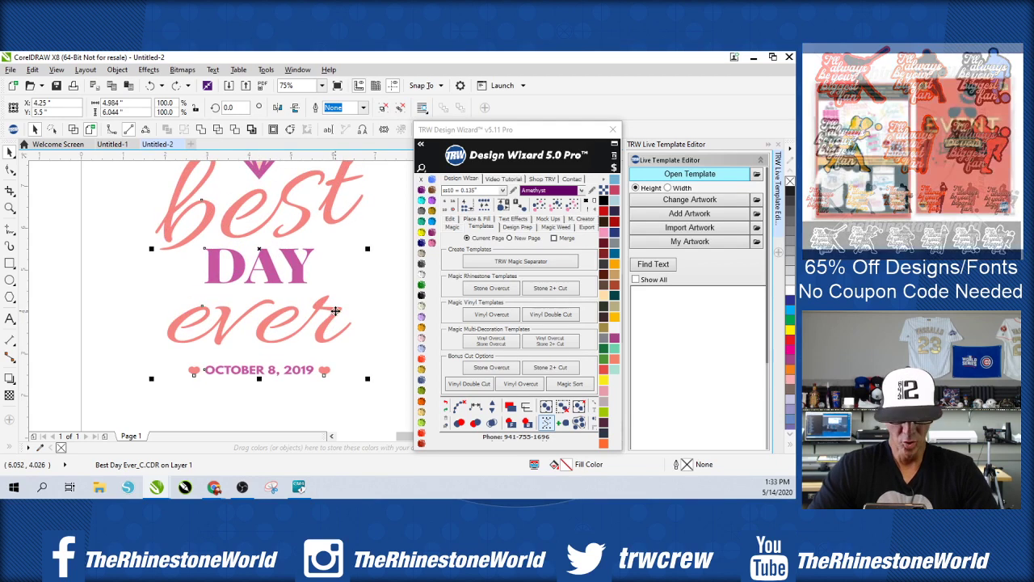
{"action": "left_click", "coordinate": [384, 314]}
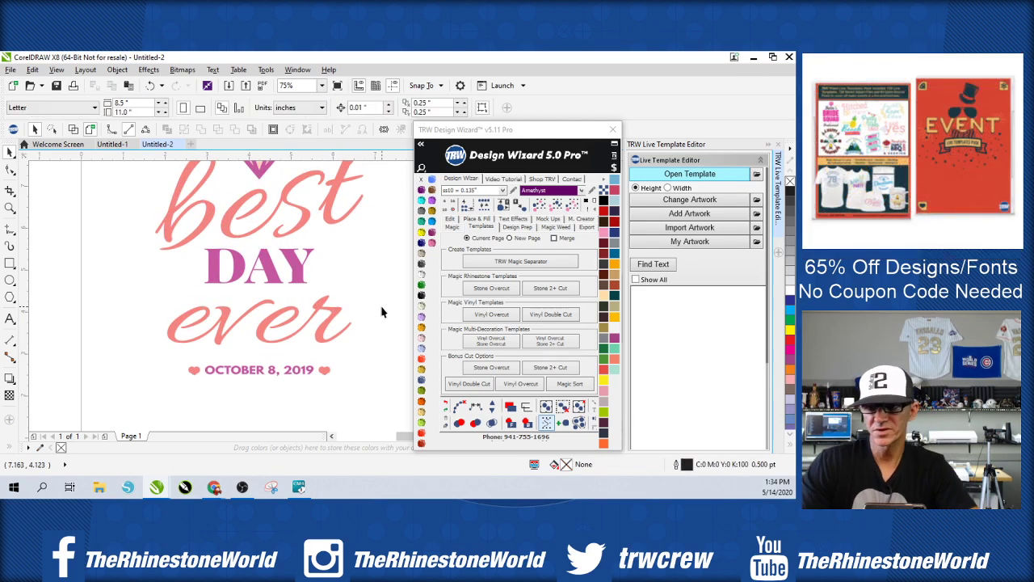
{"action": "scroll", "coordinate": [296, 333], "scroll_direction": "down", "scroll_amount": 1}
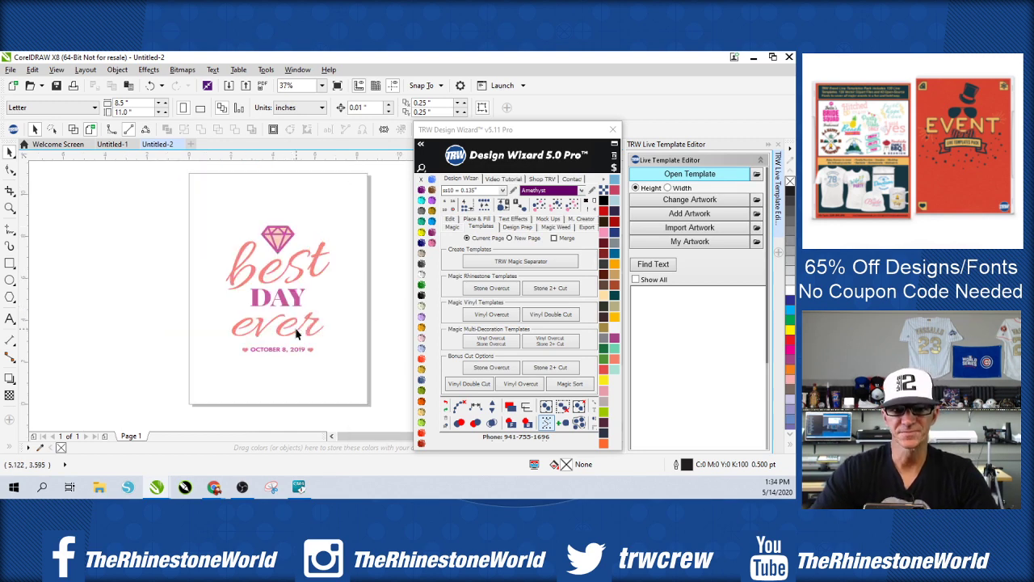
- Add a black background rectangle behind the entire Best Day Ever design
{"action": "left_click_drag", "start_coordinate": [349, 195], "coordinate": [201, 404]}
{"action": "left_click", "coordinate": [588, 206]}
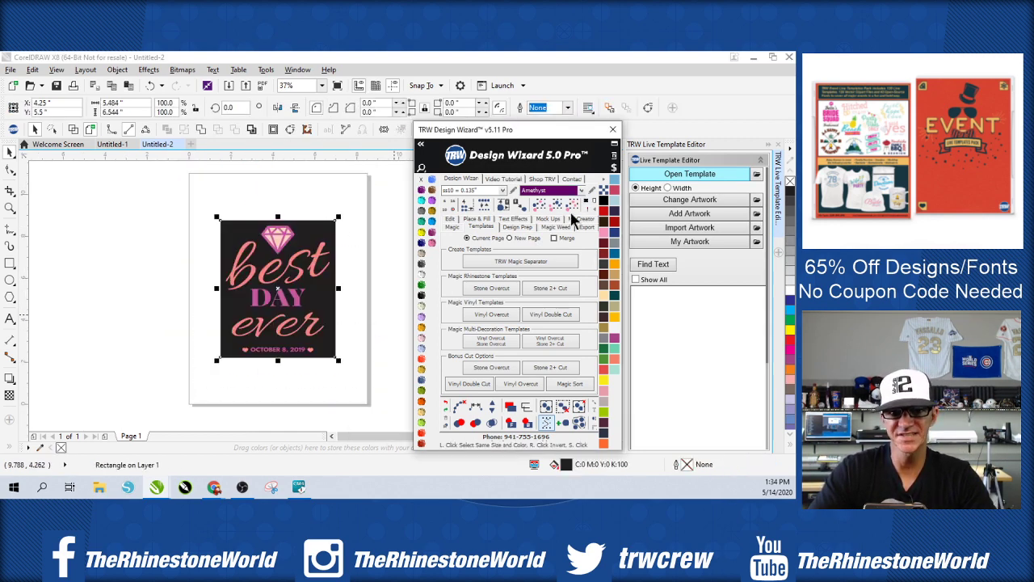
{"action": "key", "text": "Escape"}
- Ungroup the diamond above the word "best" into its separate shapes
{"action": "scroll", "coordinate": [300, 279], "scroll_direction": "up", "scroll_amount": 1}
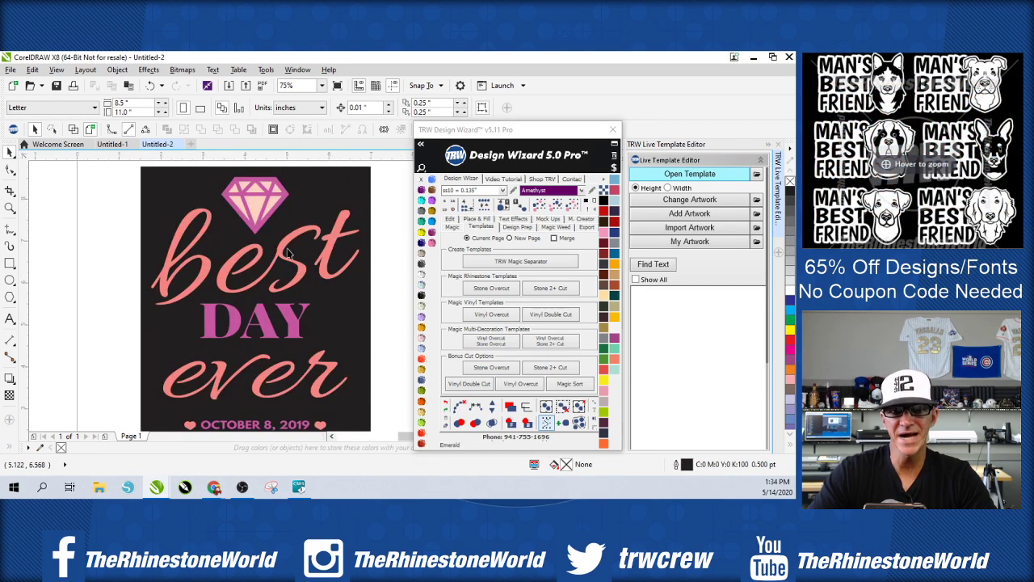
{"action": "left_click", "coordinate": [253, 209]}
{"action": "scroll", "coordinate": [253, 208], "scroll_direction": "up", "scroll_amount": 1}
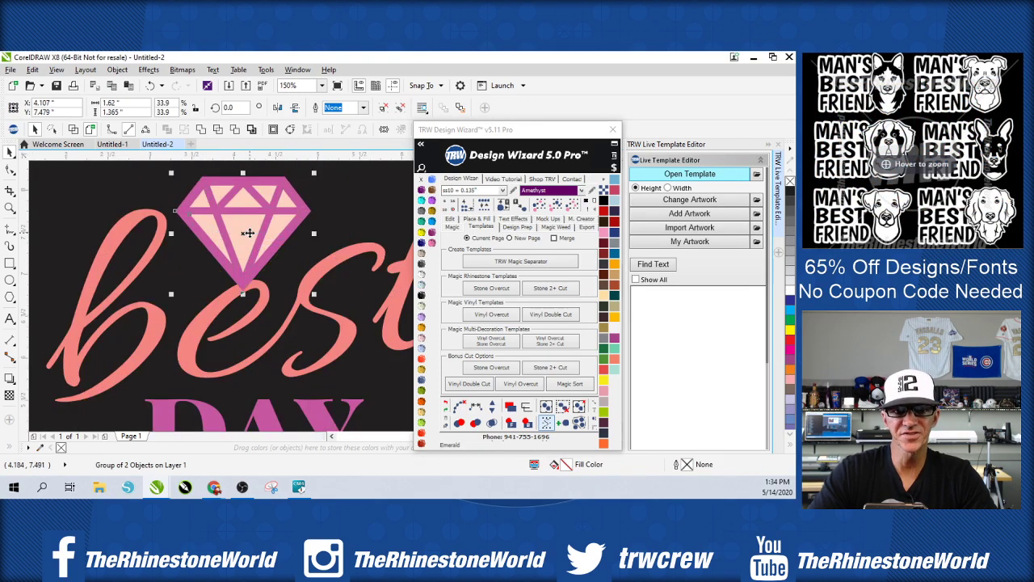
{"action": "scroll", "coordinate": [261, 242], "scroll_direction": "down", "scroll_amount": 1}
{"action": "key", "text": "ctrl+u"}
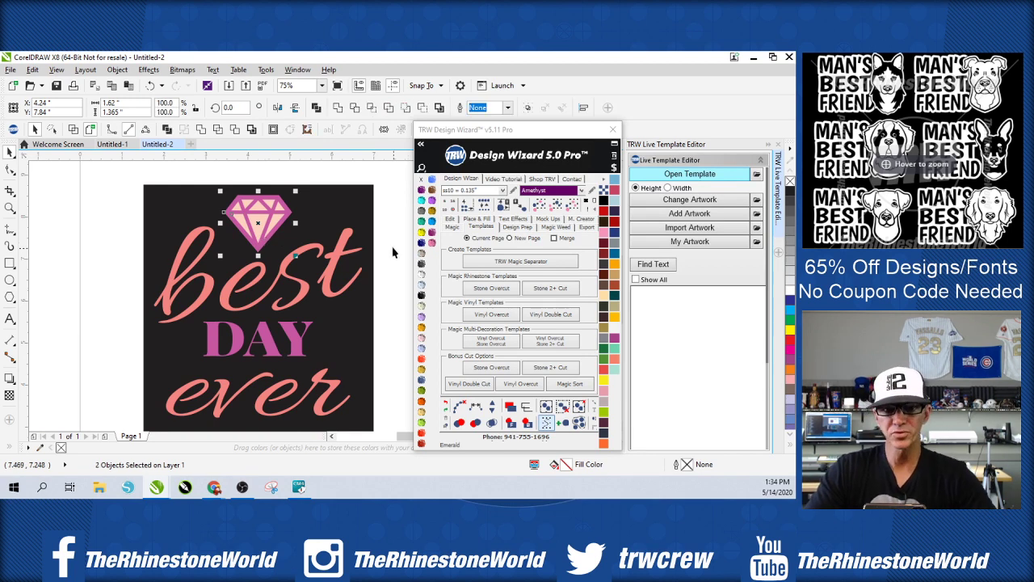
{"action": "key", "text": "Escape"}
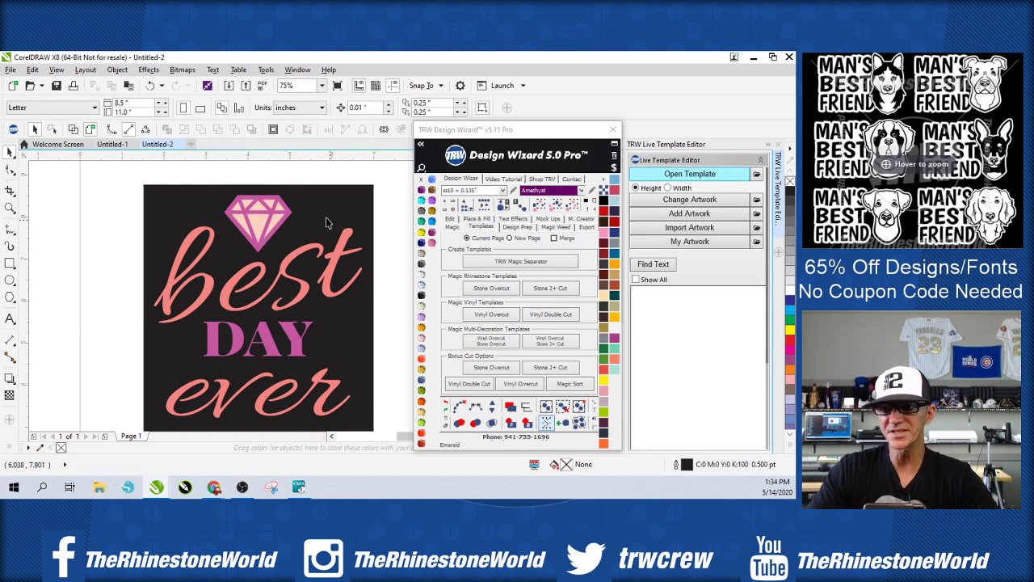
- Try to cut the peach facets out of the purple diamond using Back Minus Front
{"action": "scroll", "coordinate": [267, 214], "scroll_direction": "up", "scroll_amount": 1}
{"action": "left_click", "coordinate": [257, 224]}
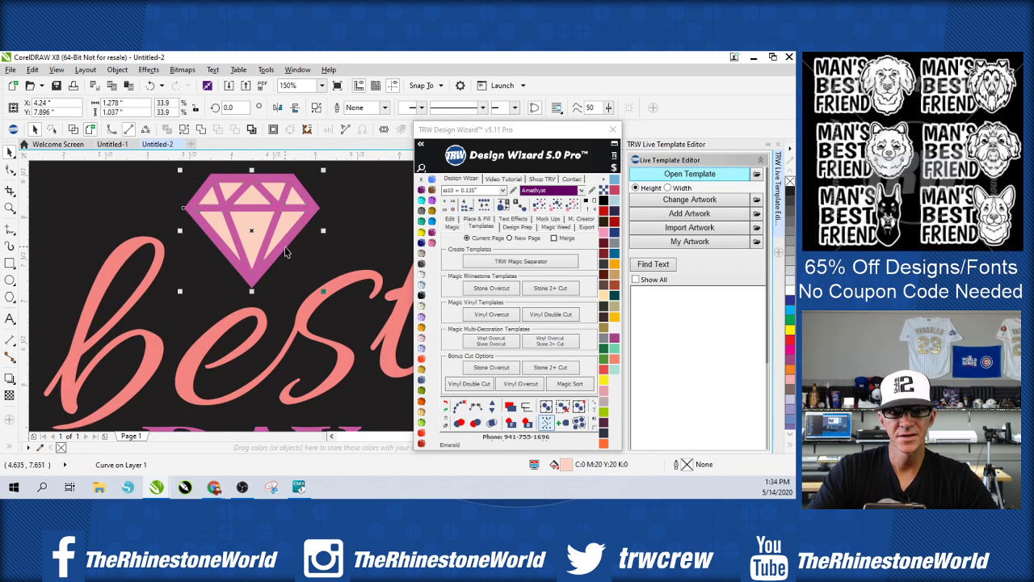
{"action": "left_click_drag", "start_coordinate": [475, 131], "coordinate": [555, 149]}
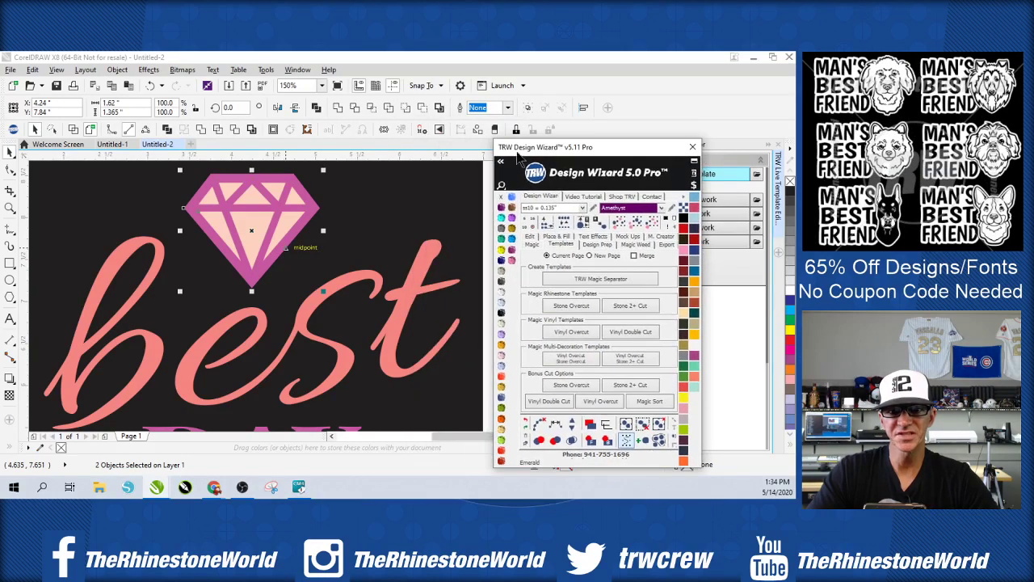
{"action": "left_click", "coordinate": [371, 227]}
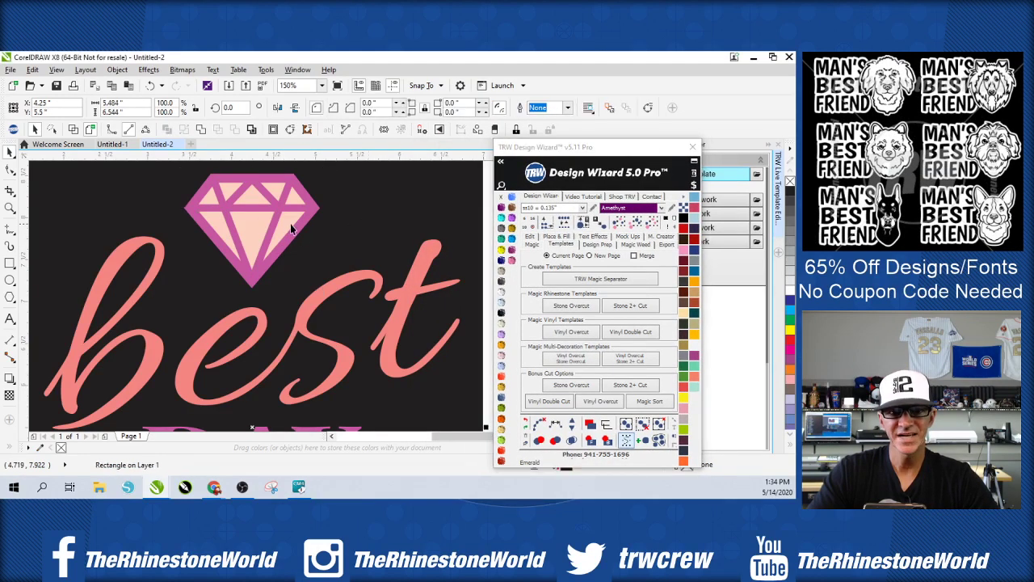
{"action": "left_click", "coordinate": [295, 230]}
{"action": "left_click", "coordinate": [298, 232], "text": "shift"}
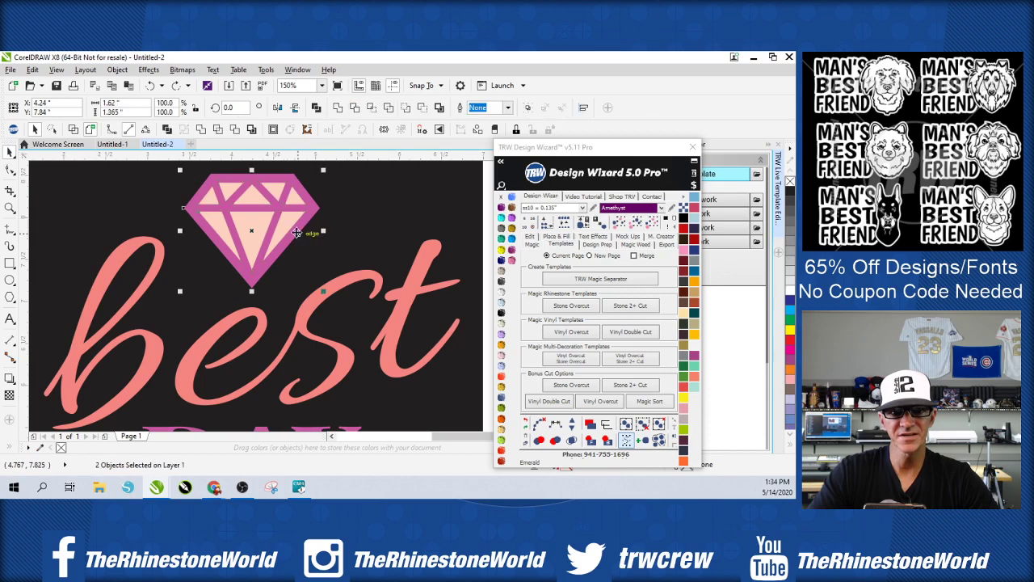
{"action": "left_click", "coordinate": [421, 107]}
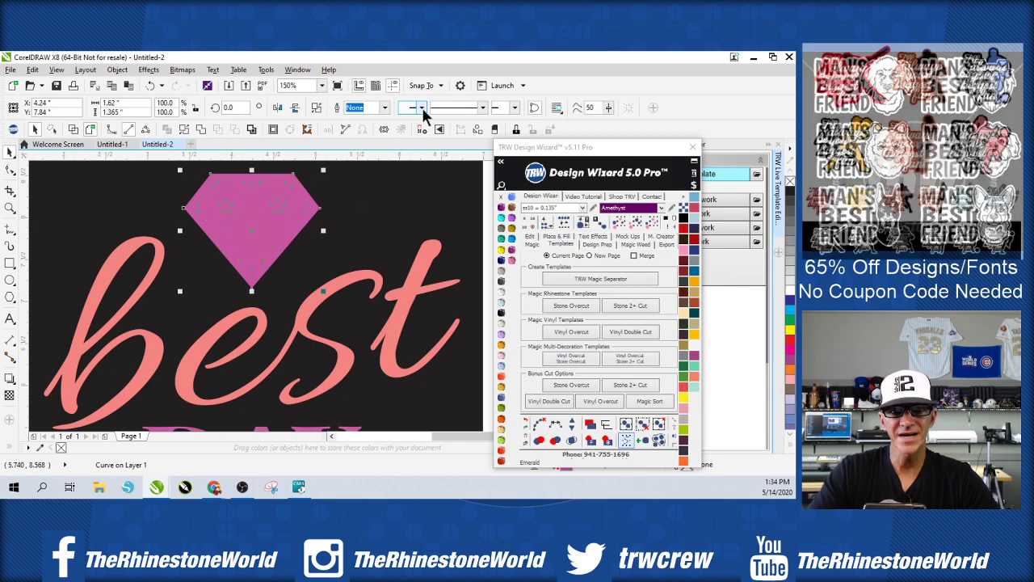
{"action": "key", "text": "ctrl+z"}
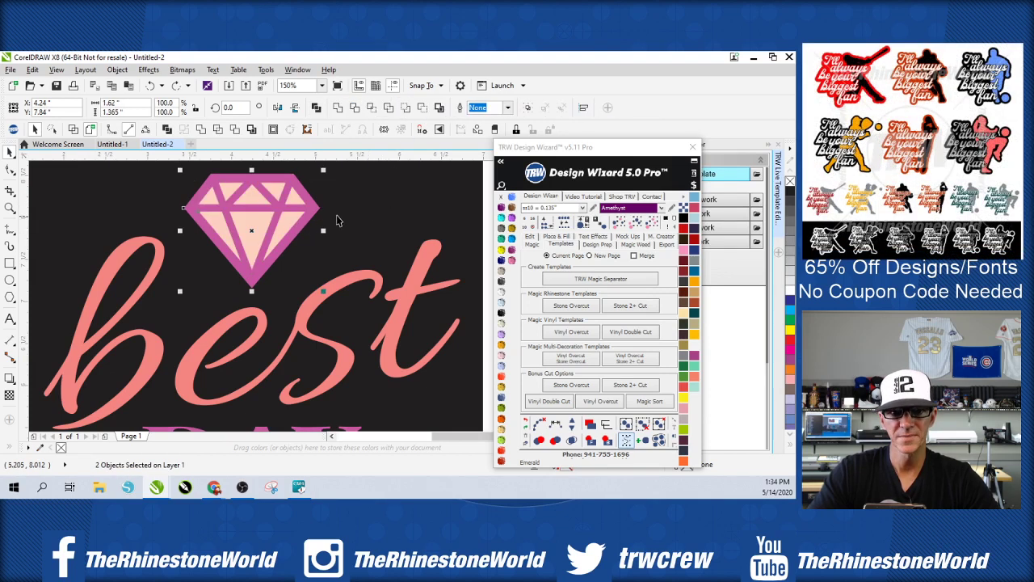
{"action": "left_click", "coordinate": [303, 219]}
{"action": "left_click", "coordinate": [286, 226], "text": "shift"}
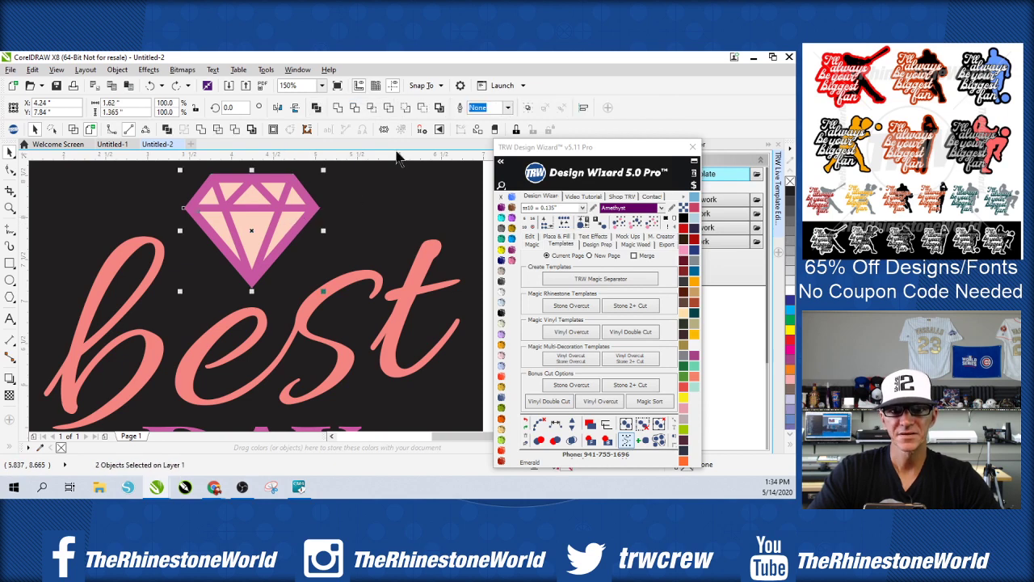
{"action": "left_click", "coordinate": [422, 108]}
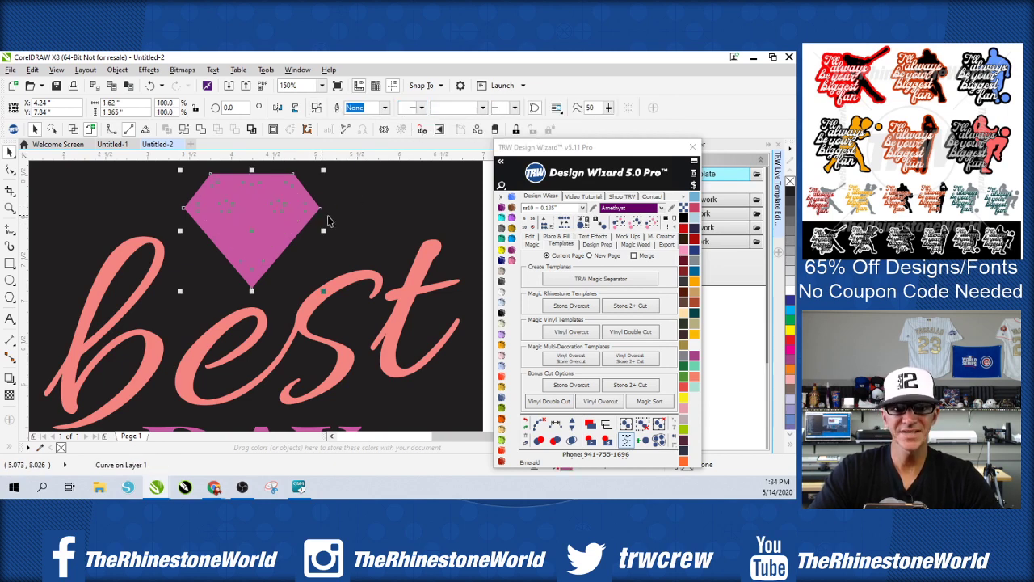
{"action": "key", "text": "ctrl+z"}
- Smart-fill the purple frame of the diamond as a new slate-blue shape with a 0.5 pt outline
{"action": "scroll", "coordinate": [307, 233], "scroll_direction": "down", "scroll_amount": 2}
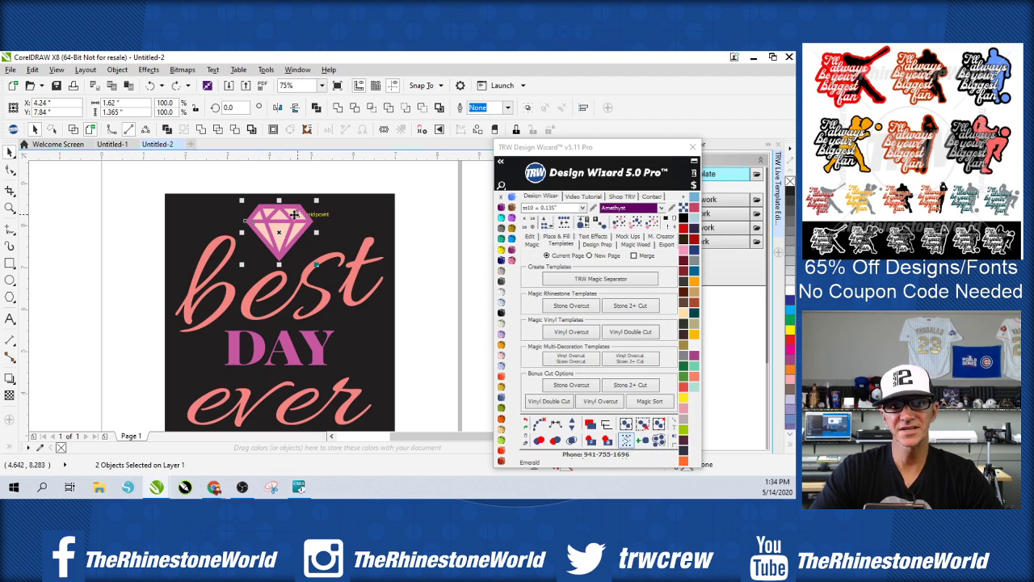
{"action": "scroll", "coordinate": [294, 214], "scroll_direction": "up", "scroll_amount": 2}
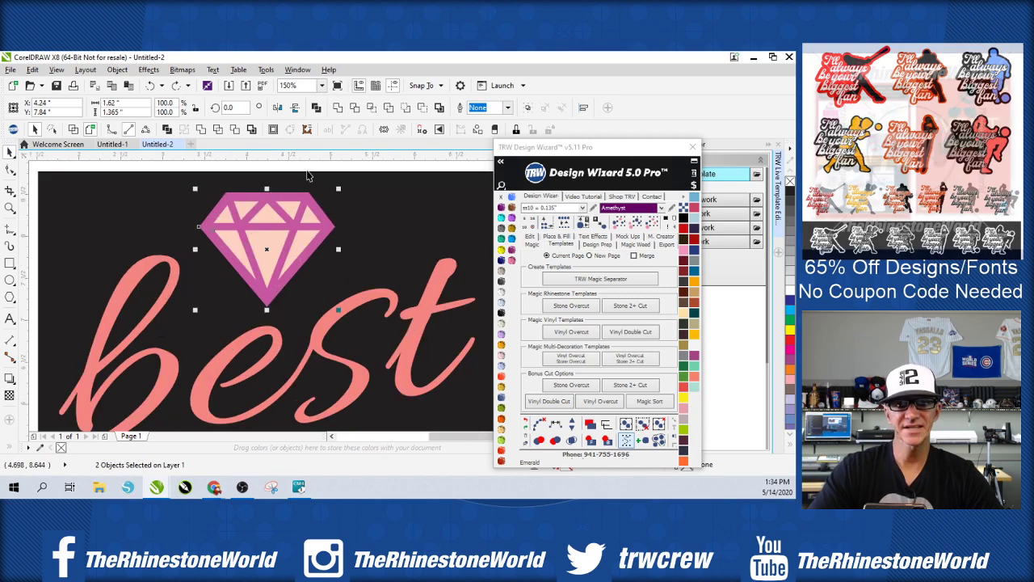
{"action": "left_click", "coordinate": [11, 421]}
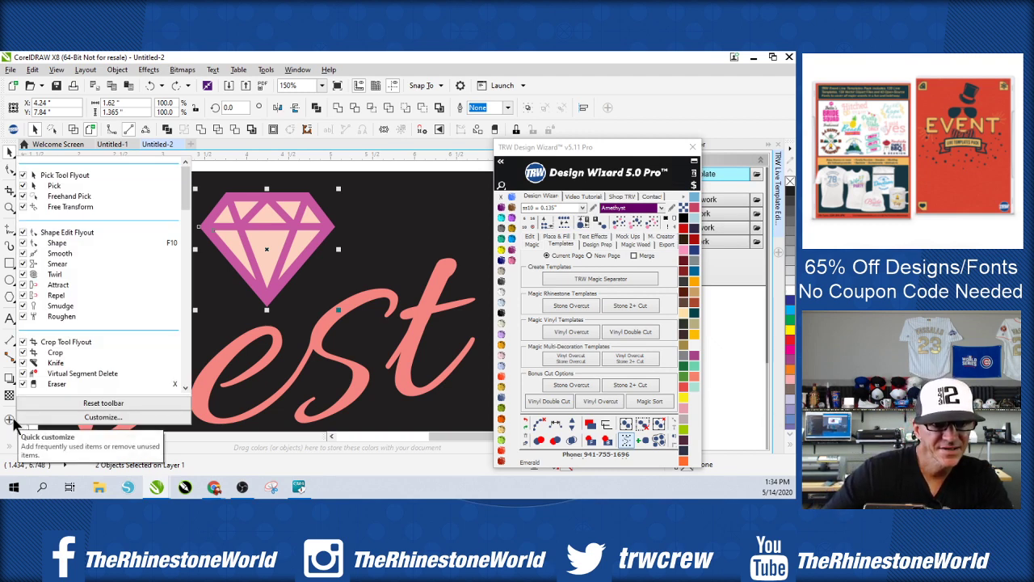
{"action": "left_click", "coordinate": [13, 421]}
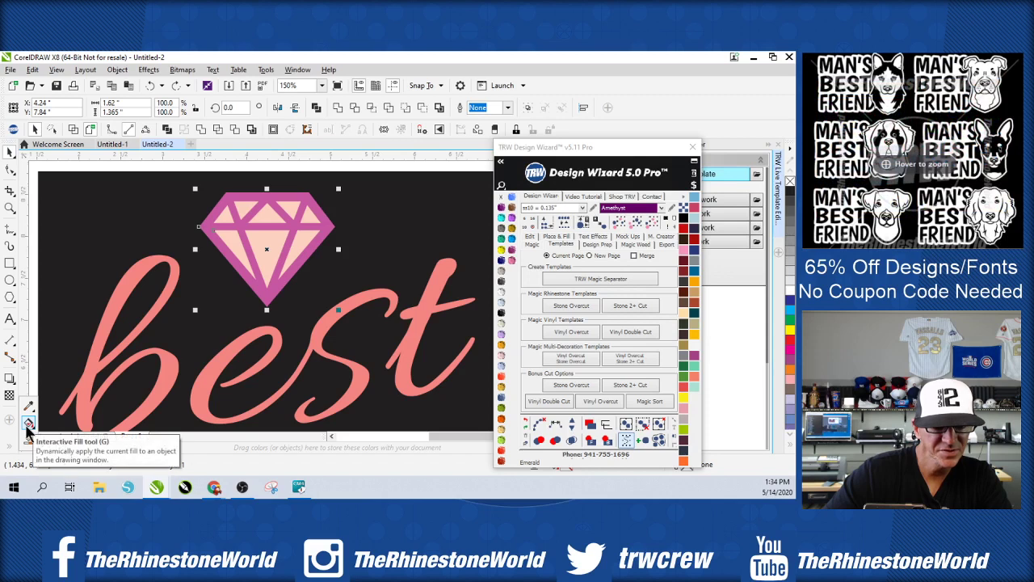
{"action": "left_click", "coordinate": [29, 440]}
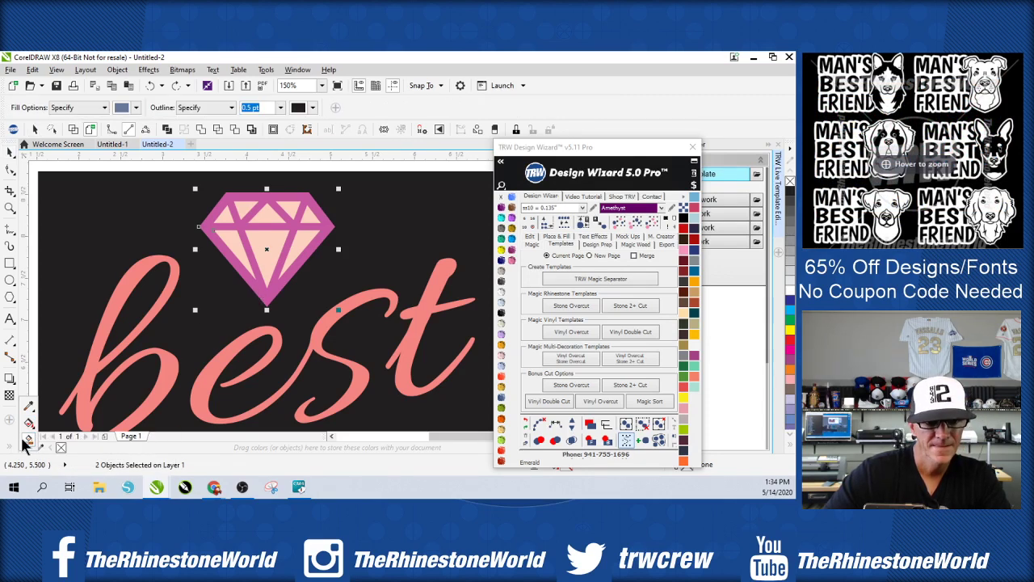
{"action": "left_click", "coordinate": [260, 294]}
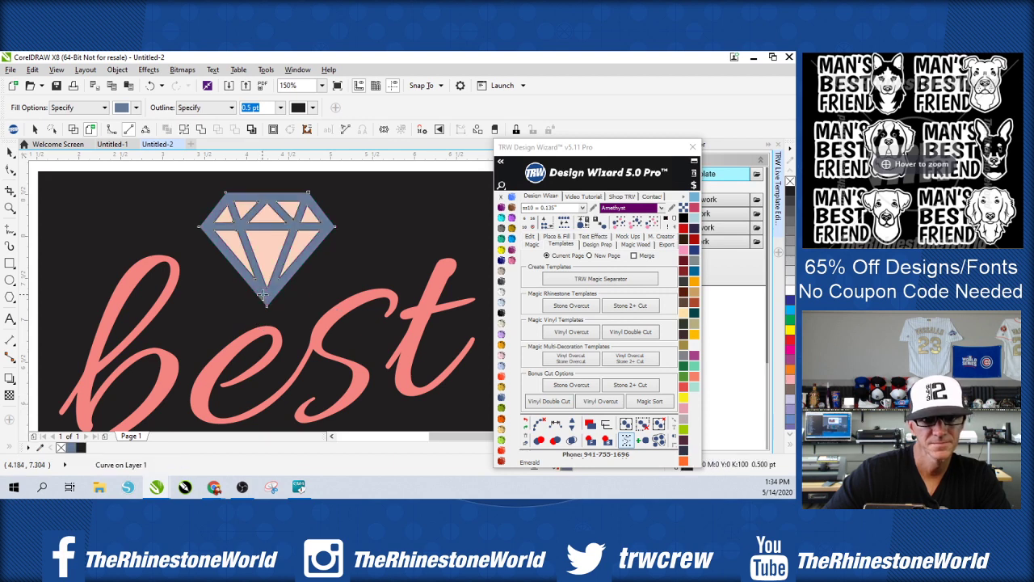
- Delete the original peach and purple diamond shapes, keeping only the newly filled slate-blue frame
{"action": "left_click", "coordinate": [10, 154]}
{"action": "scroll", "coordinate": [123, 242], "scroll_direction": "down", "scroll_amount": 2}
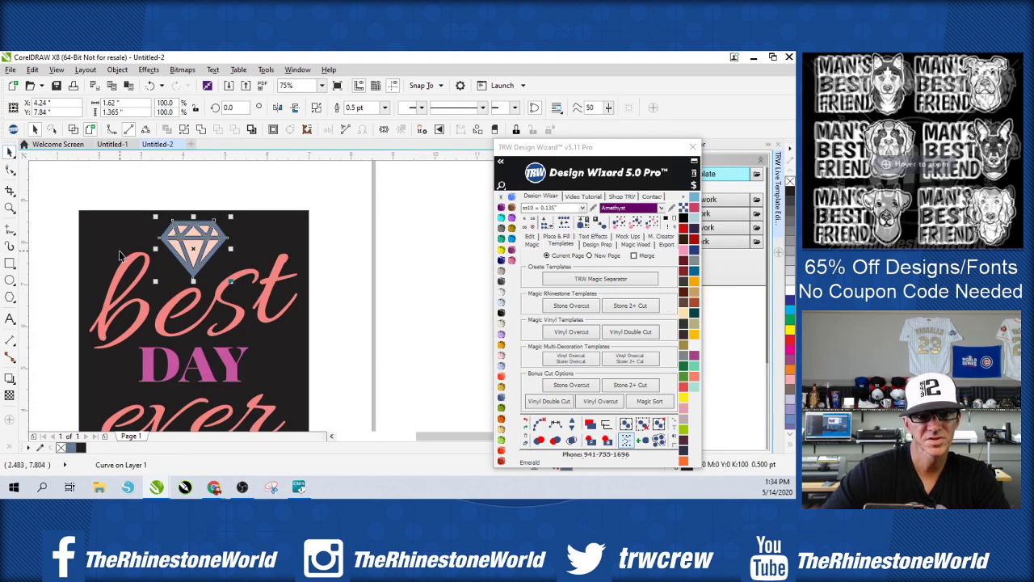
{"action": "scroll", "coordinate": [189, 232], "scroll_direction": "up", "scroll_amount": 2}
{"action": "left_click", "coordinate": [189, 232]}
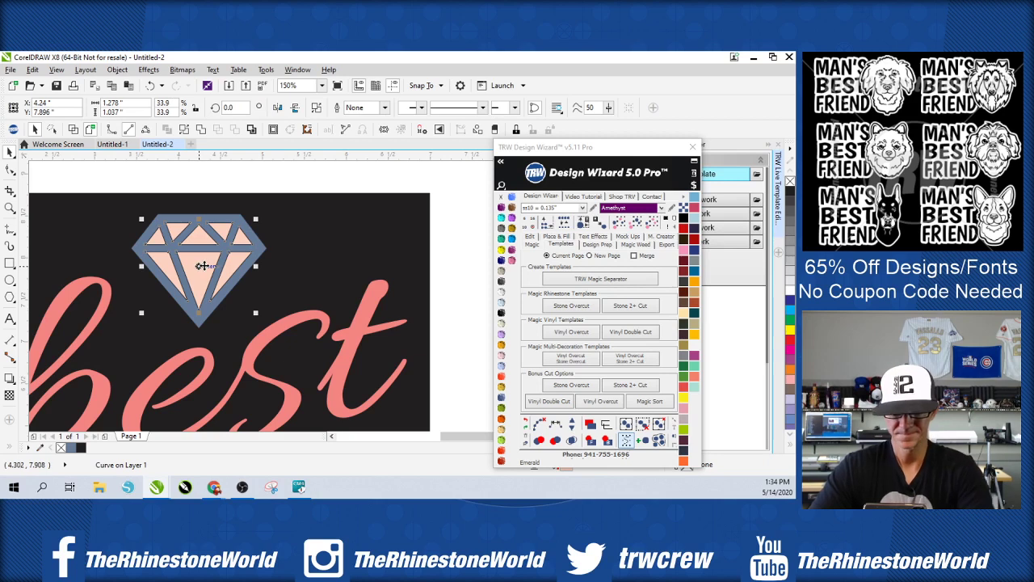
{"action": "left_click", "coordinate": [206, 271]}
{"action": "key", "text": "Delete"}
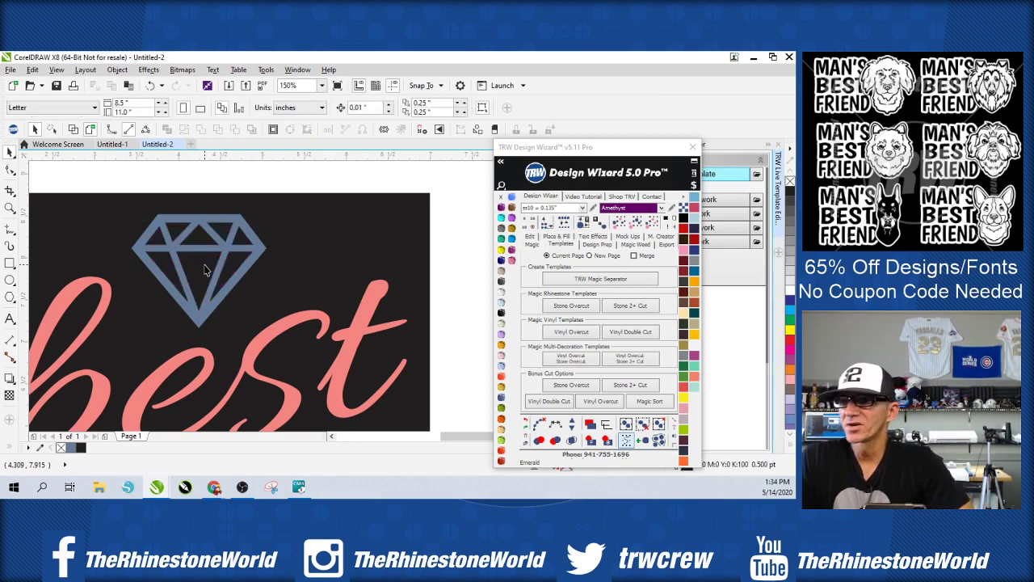
{"action": "scroll", "coordinate": [202, 244], "scroll_direction": "down", "scroll_amount": 2}
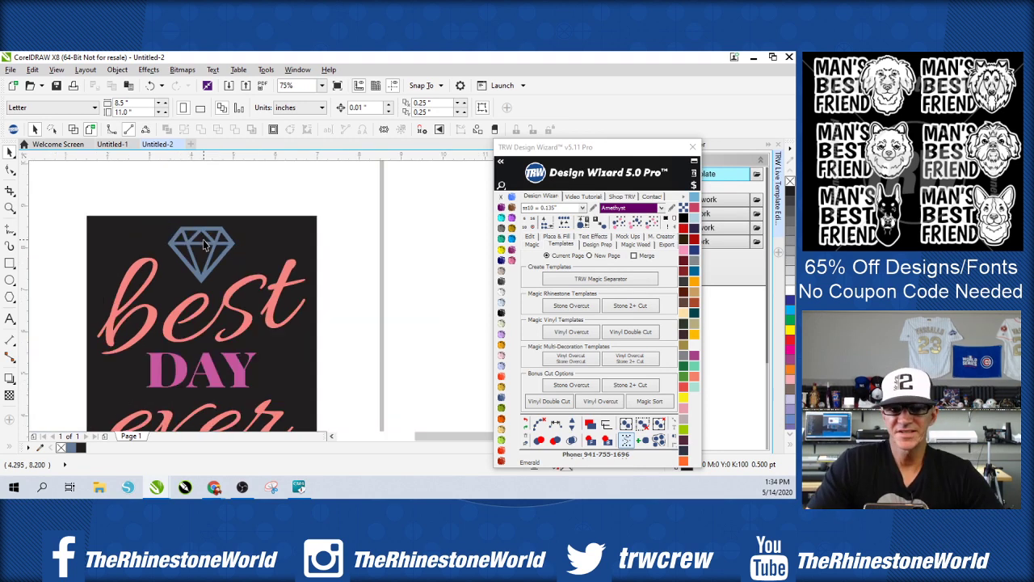
- Recolor the diamond frame light gray and the word "best" purple
{"action": "left_click", "coordinate": [220, 260]}
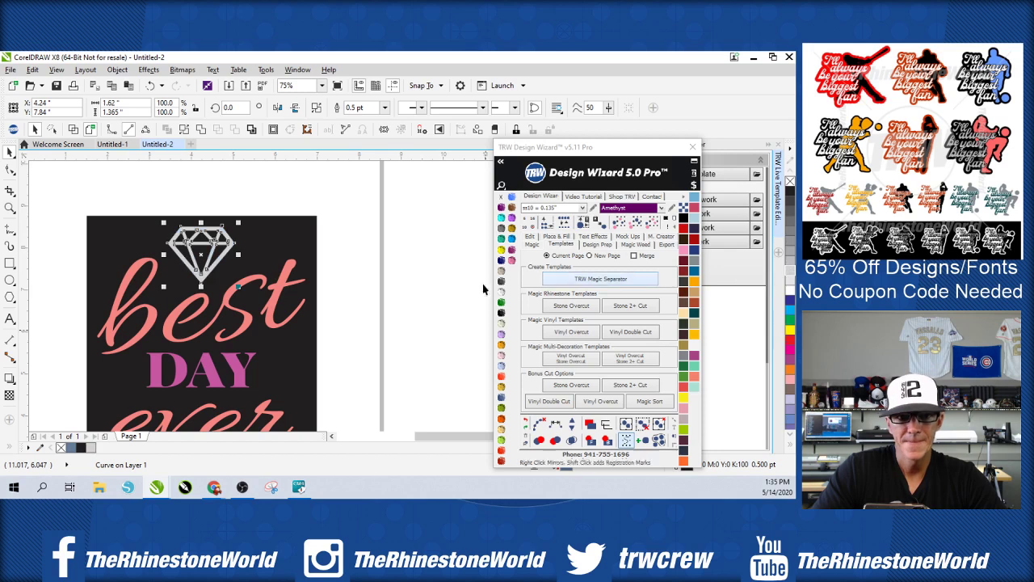
{"action": "left_click", "coordinate": [273, 318]}
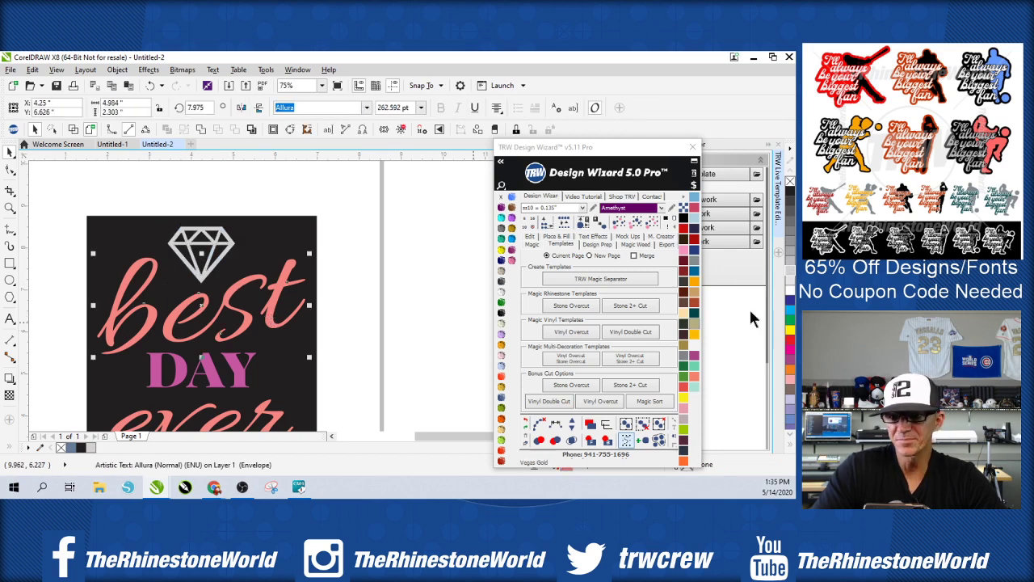
{"action": "left_click", "coordinate": [793, 355]}
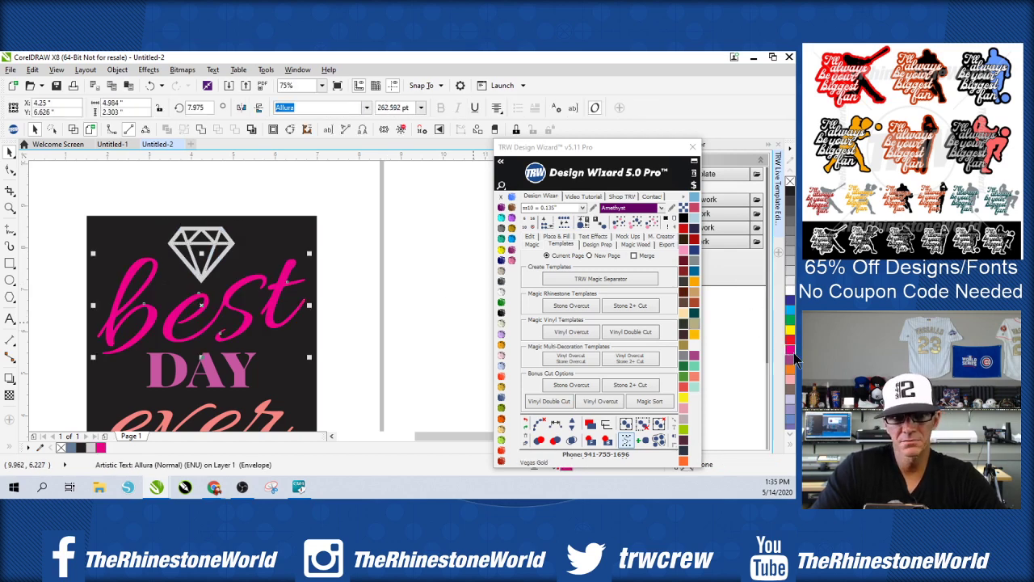
{"action": "left_click", "coordinate": [694, 355]}
{"action": "left_click", "coordinate": [416, 347]}
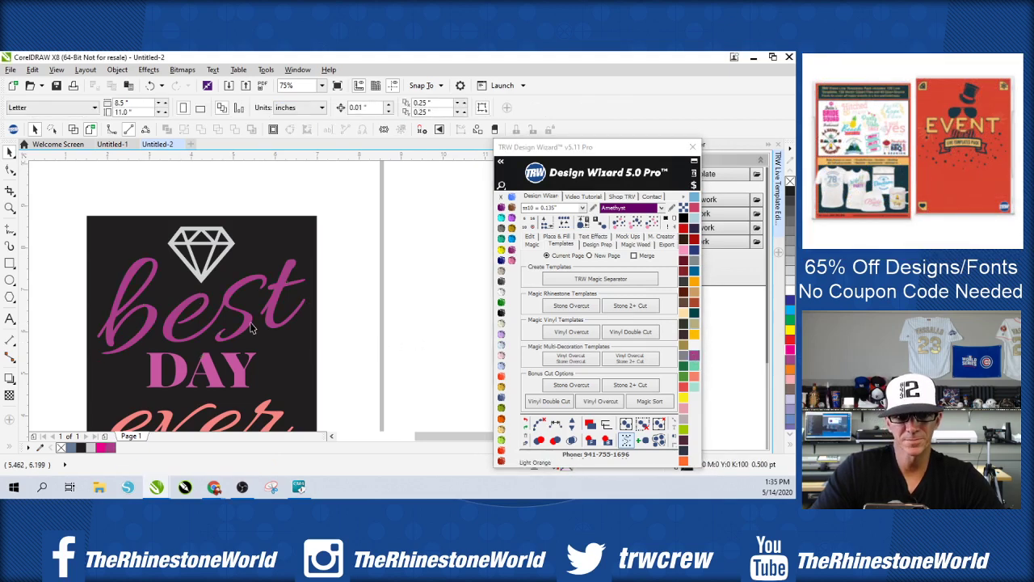
- Recolor the word "DAY" light gray to match the diamond frame
{"action": "scroll", "coordinate": [247, 351], "scroll_direction": "down", "scroll_amount": 2}
{"action": "scroll", "coordinate": [248, 356], "scroll_direction": "up", "scroll_amount": 2}
{"action": "left_click", "coordinate": [253, 334]}
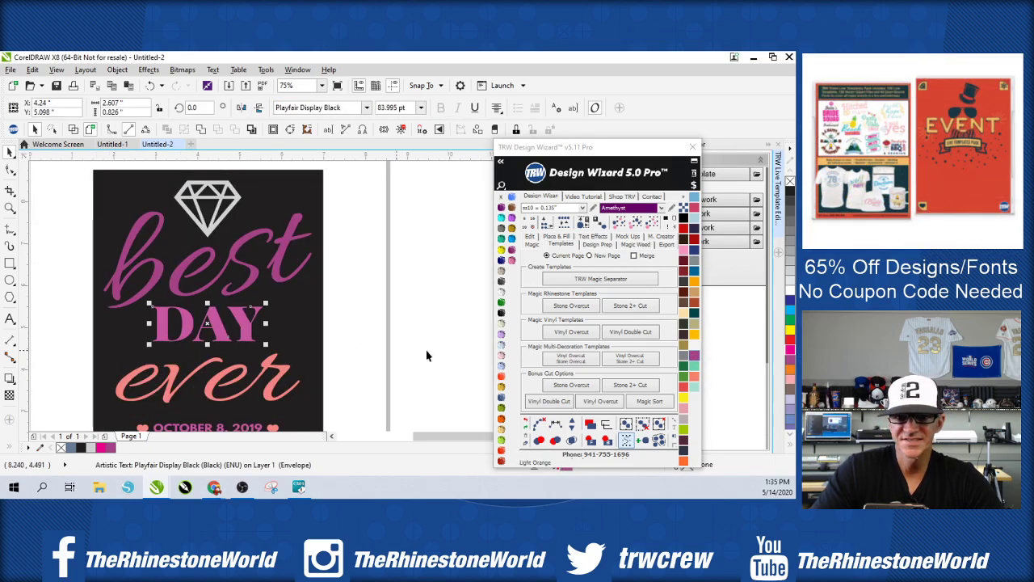
{"action": "left_click", "coordinate": [93, 448]}
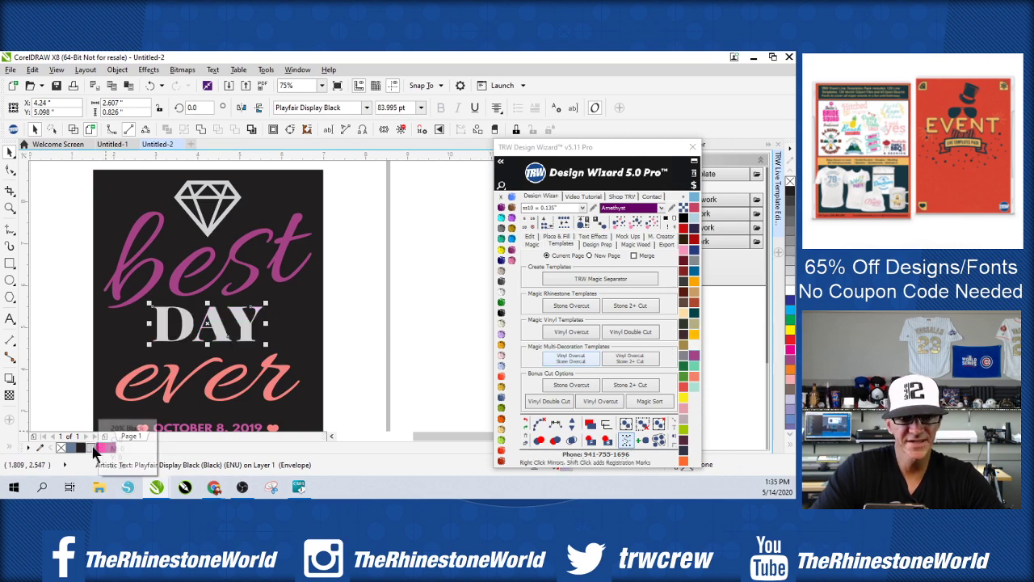
{"action": "left_click", "coordinate": [210, 231]}
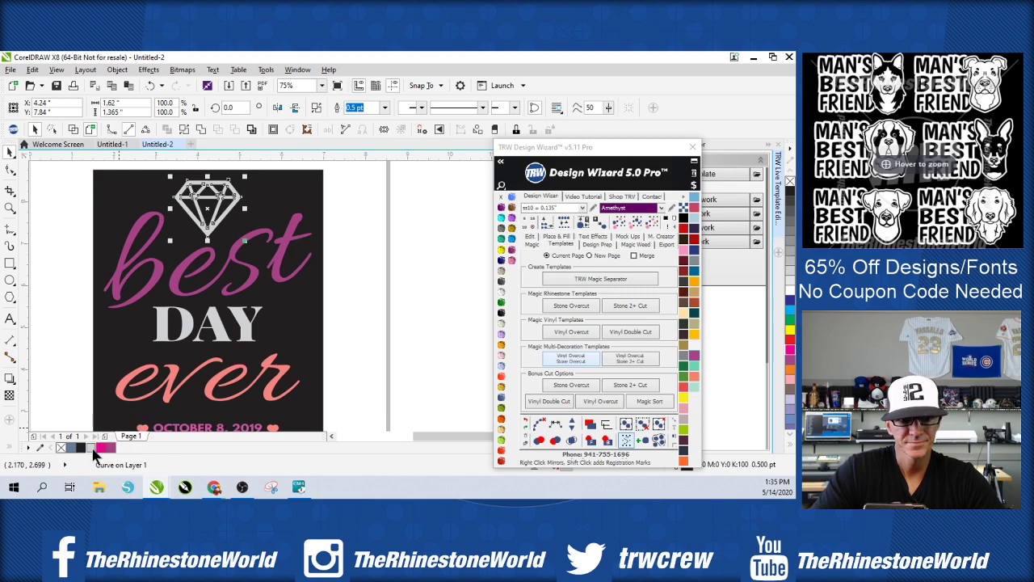
{"action": "left_click", "coordinate": [353, 349]}
- Recolor the word "ever" with the same purple as "best"
{"action": "left_click", "coordinate": [279, 380]}
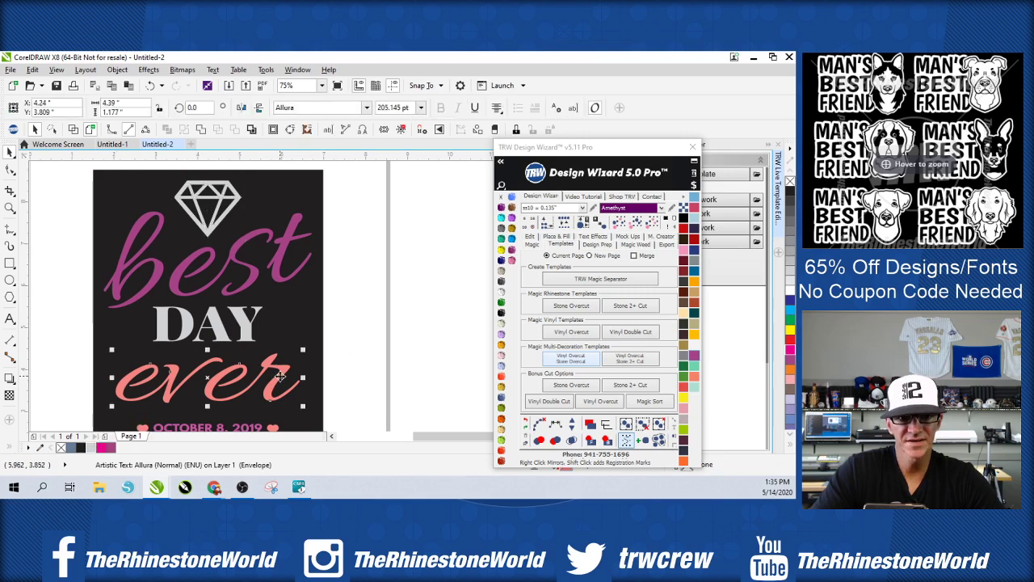
{"action": "left_click", "coordinate": [111, 447]}
{"action": "scroll", "coordinate": [228, 304], "scroll_direction": "down", "scroll_amount": 1}
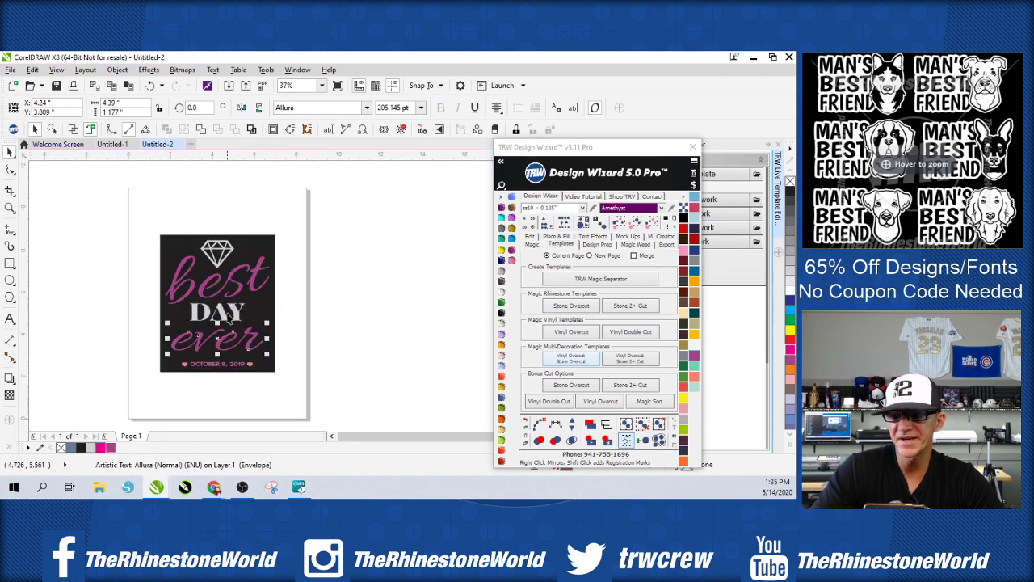
{"action": "scroll", "coordinate": [213, 377], "scroll_direction": "up", "scroll_amount": 1}
- Recolor the "OCTOBER 8, 2019" line light gray and the two hearts beside it purple
{"action": "scroll", "coordinate": [238, 343], "scroll_direction": "up", "scroll_amount": 2}
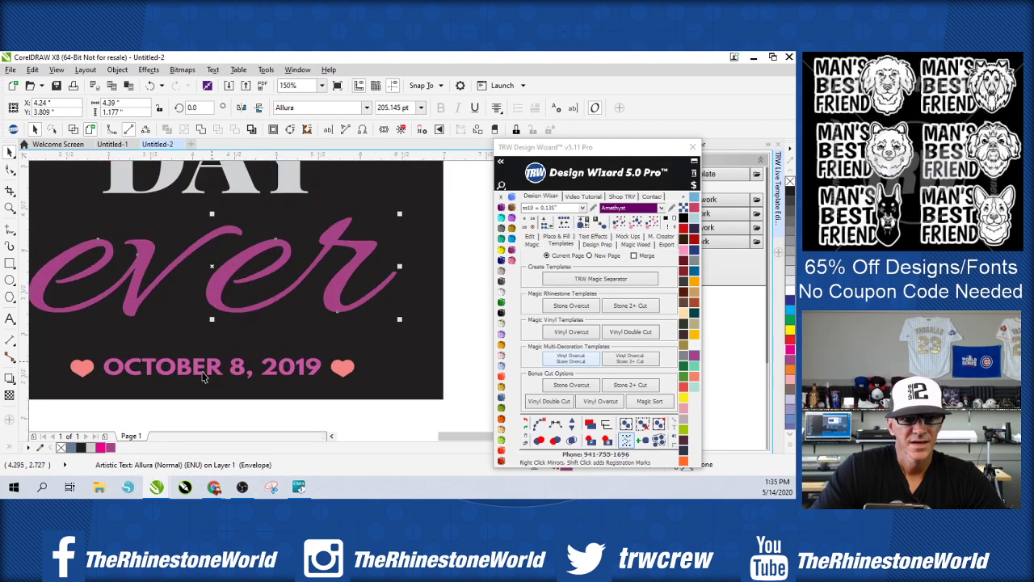
{"action": "left_click", "coordinate": [200, 373]}
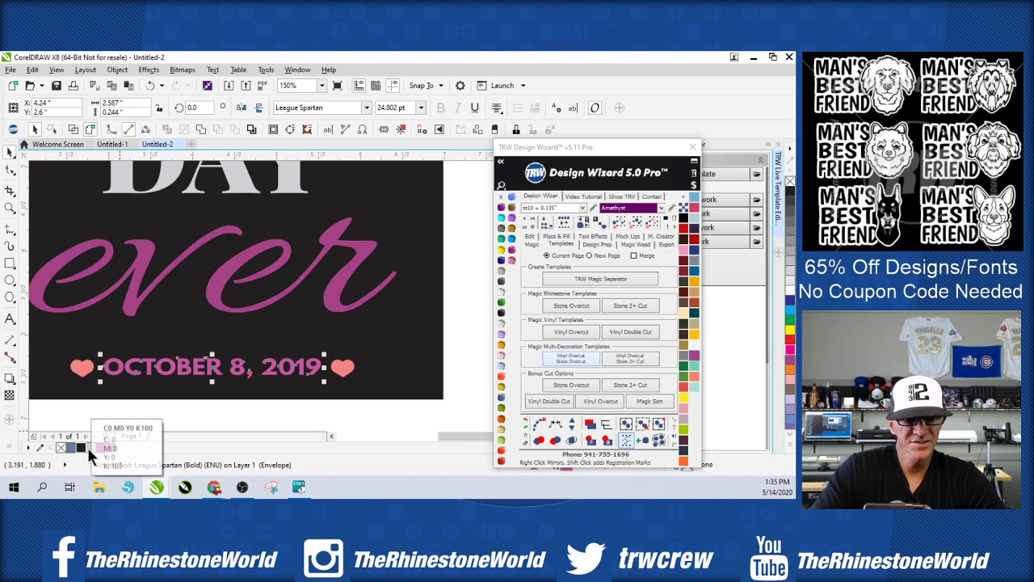
{"action": "left_click", "coordinate": [87, 446]}
{"action": "key", "text": "Tab"}
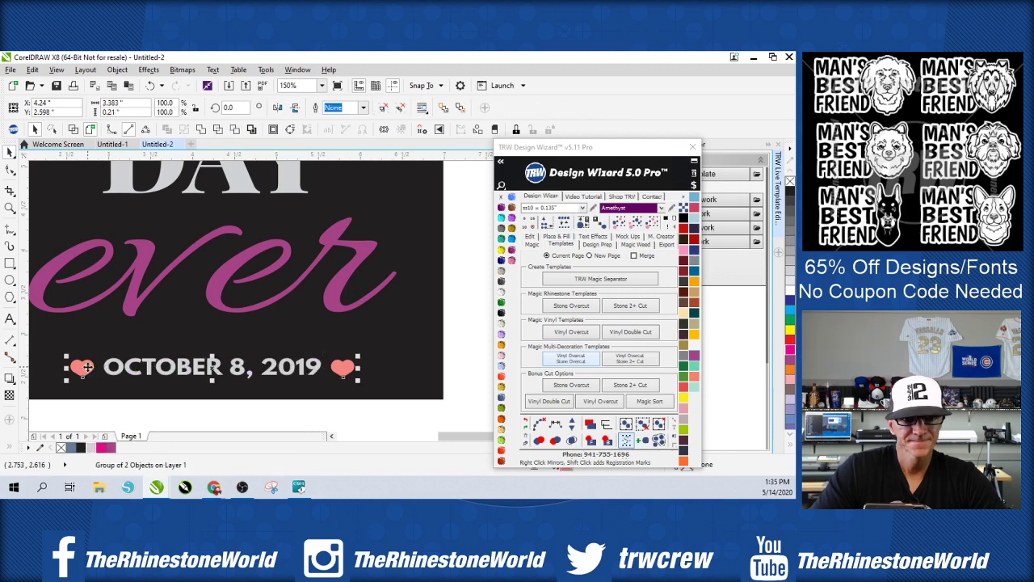
{"action": "left_click", "coordinate": [111, 447]}
{"action": "left_click", "coordinate": [273, 418]}
{"action": "scroll", "coordinate": [255, 400], "scroll_direction": "down", "scroll_amount": 2}
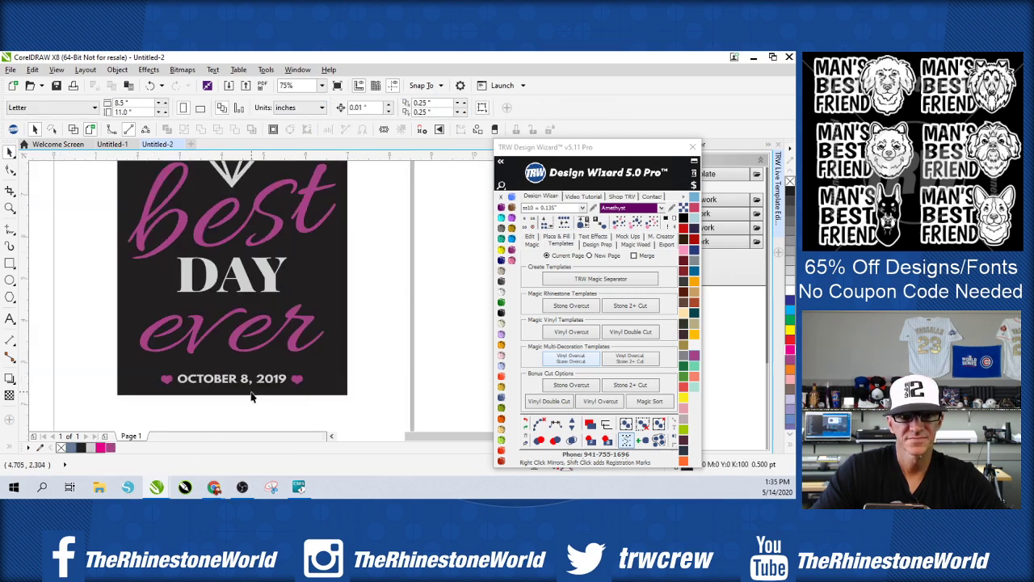
- Nudge the word "DAY" upward by 0.08 inches, closer to "best"
{"action": "scroll", "coordinate": [252, 395], "scroll_direction": "down", "scroll_amount": 2}
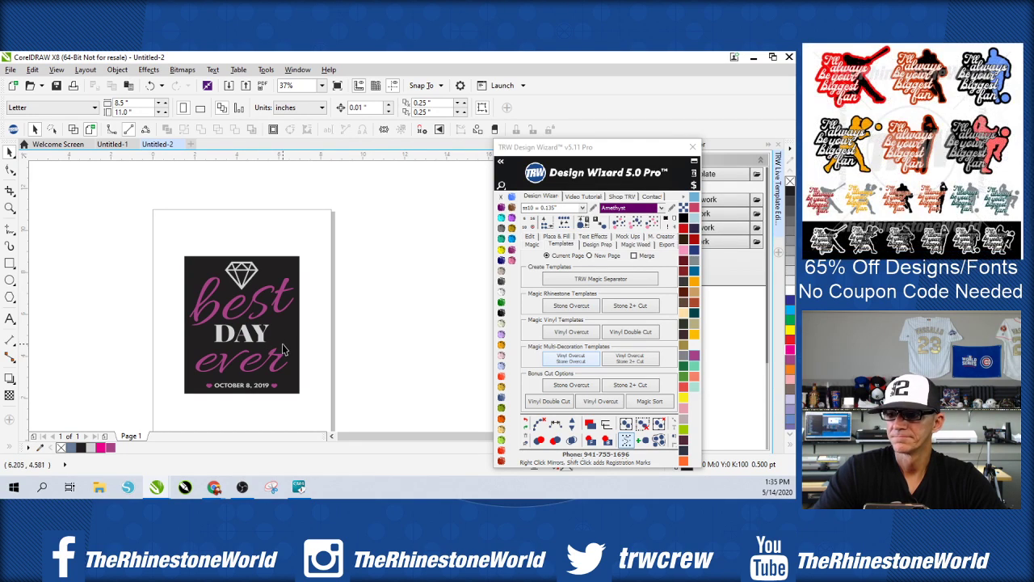
{"action": "scroll", "coordinate": [282, 349], "scroll_direction": "up", "scroll_amount": 2}
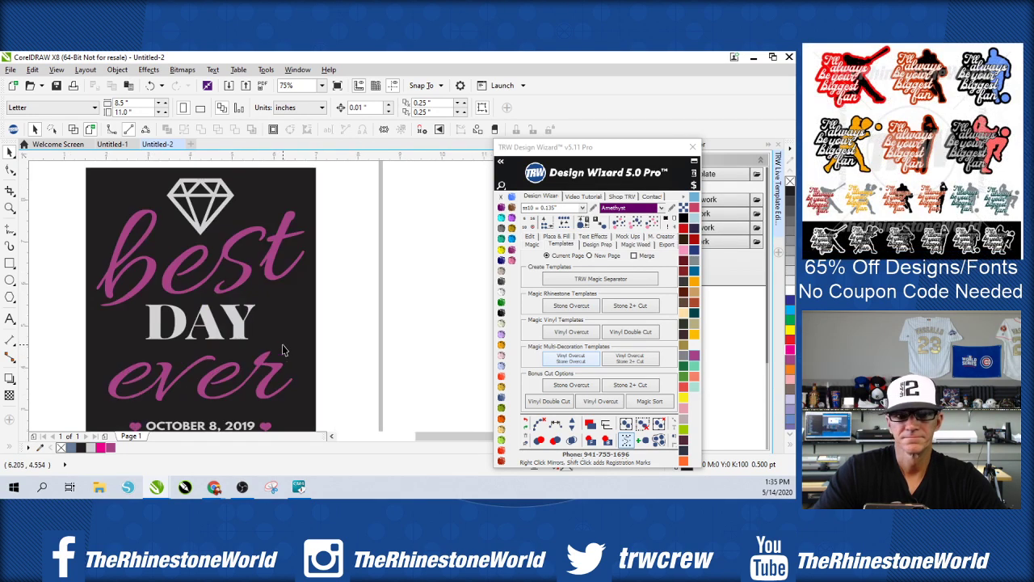
{"action": "left_click", "coordinate": [240, 330]}
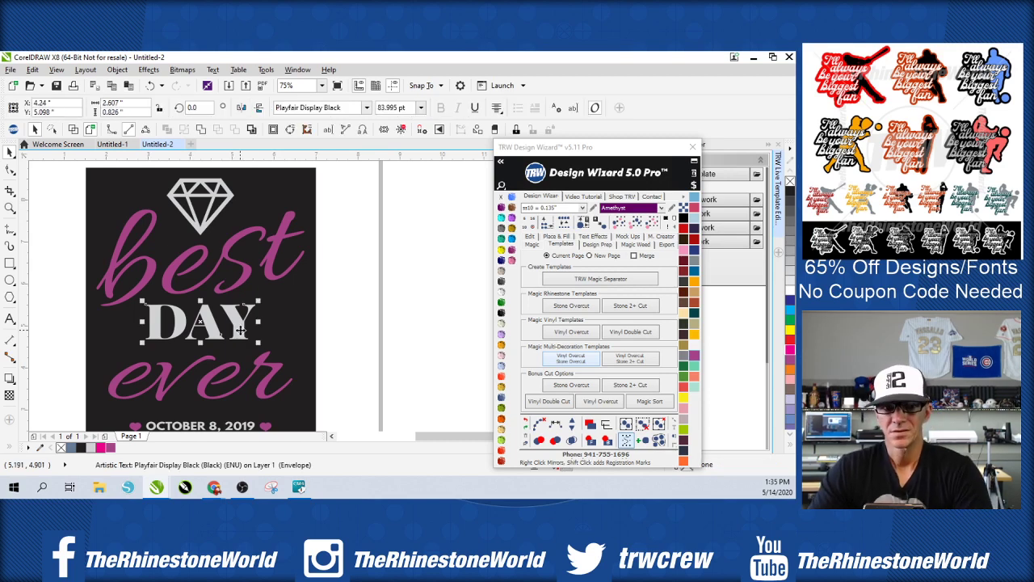
{"action": "key", "text": "Up"}
{"action": "key", "text": "Up"}
{"action": "key", "text": "Up"}
{"action": "key", "text": "Up"}
{"action": "key", "text": "Up"}
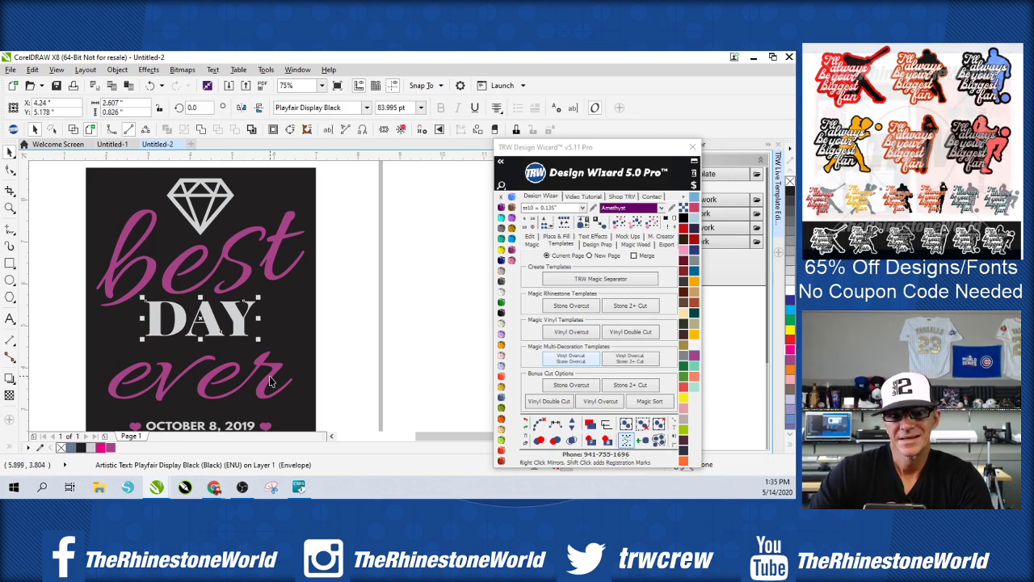
- Move the word "ever" slightly upward, closer to "DAY"
{"action": "left_click", "coordinate": [270, 376]}
{"action": "left_click_drag", "start_coordinate": [271, 376], "coordinate": [274, 359]}
{"action": "left_click", "coordinate": [336, 387]}
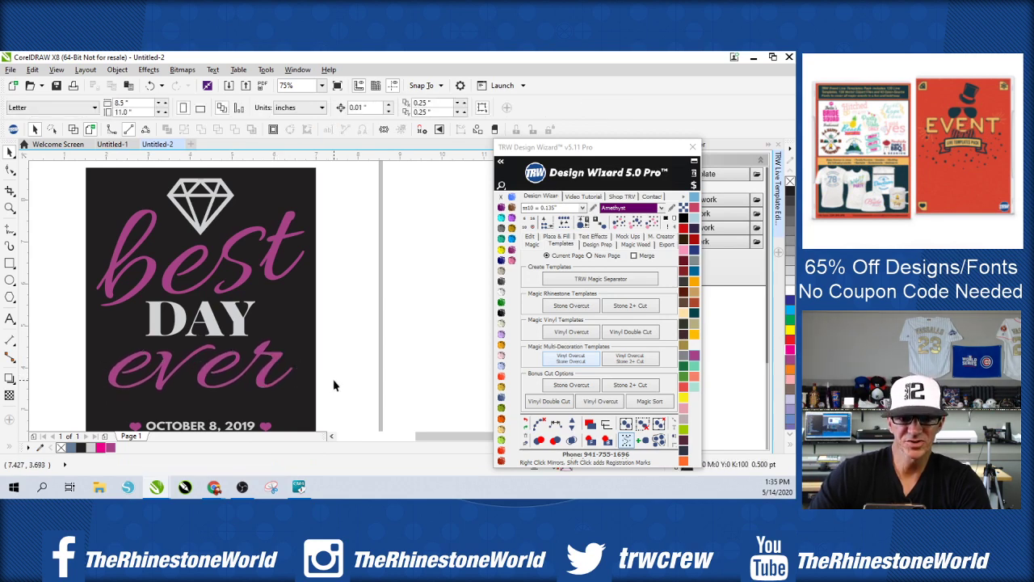
- Nudge the "OCTOBER 8, 2019" line and its two hearts upward together, closer to "ever"
{"action": "scroll", "coordinate": [337, 392], "scroll_direction": "down", "scroll_amount": 2}
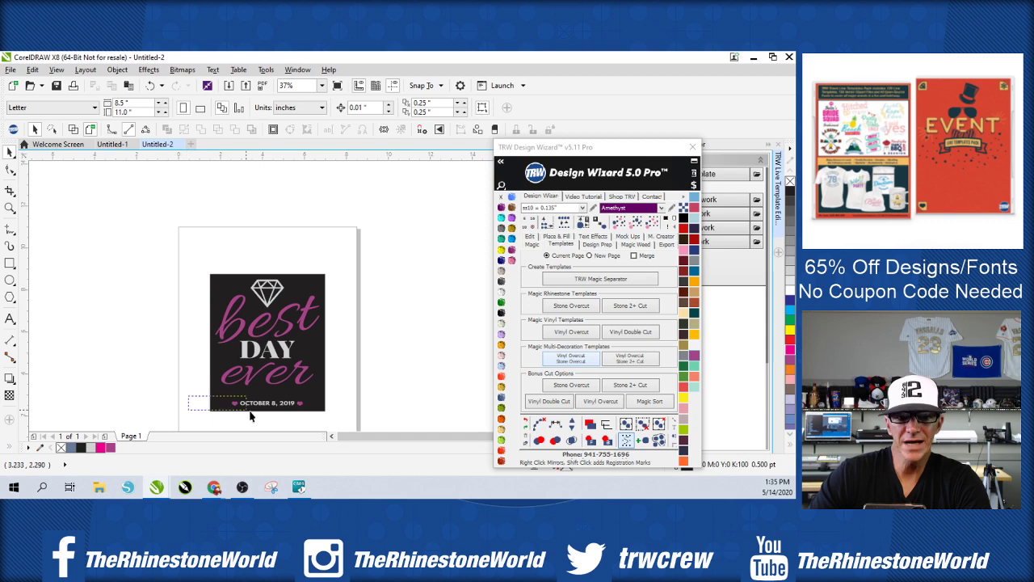
{"action": "left_click_drag", "start_coordinate": [188, 396], "coordinate": [319, 428]}
{"action": "key", "text": "Up"}
{"action": "key", "text": "Up"}
{"action": "key", "text": "Up"}
{"action": "key", "text": "Up"}
{"action": "key", "text": "Up"}
{"action": "key", "text": "Up"}
{"action": "key", "text": "Up"}
{"action": "key", "text": "Up"}
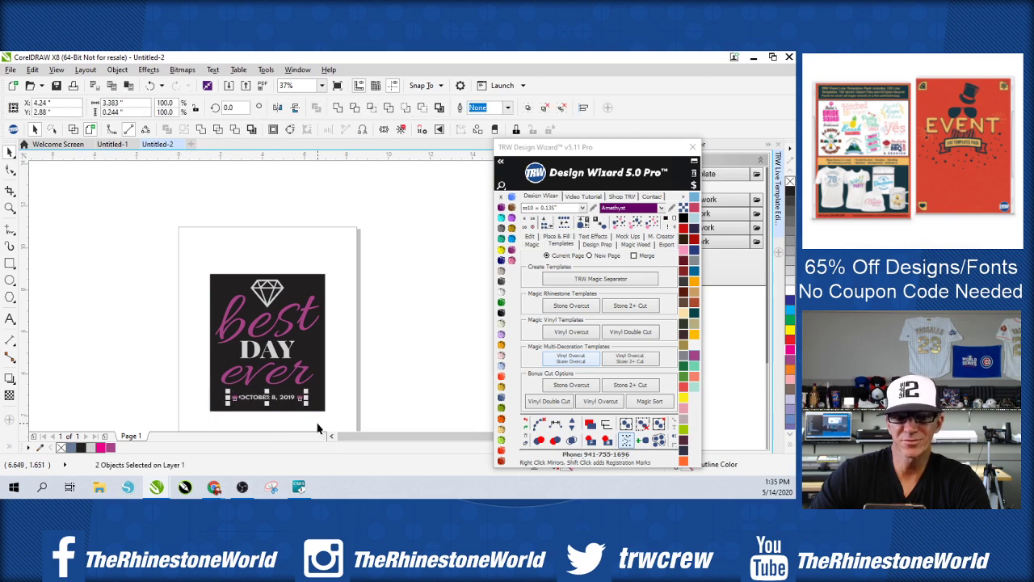
{"action": "left_click", "coordinate": [363, 363]}
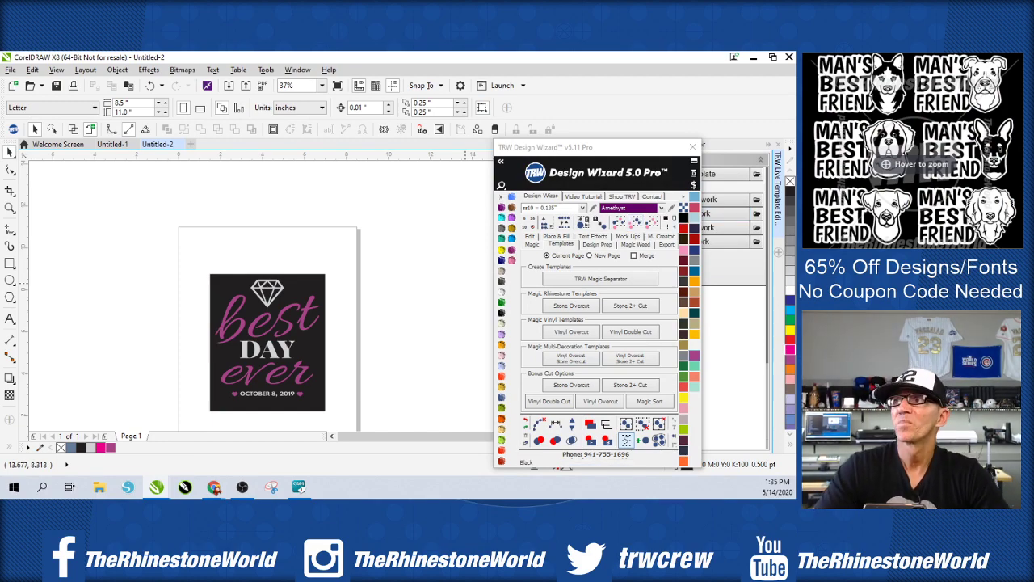
- Switch to the YouTube live chat window, read through the viewers' comments to the newest ones, and return to CorelDRAW
{"action": "left_click_drag", "start_coordinate": [800, 252], "coordinate": [441, 50]}
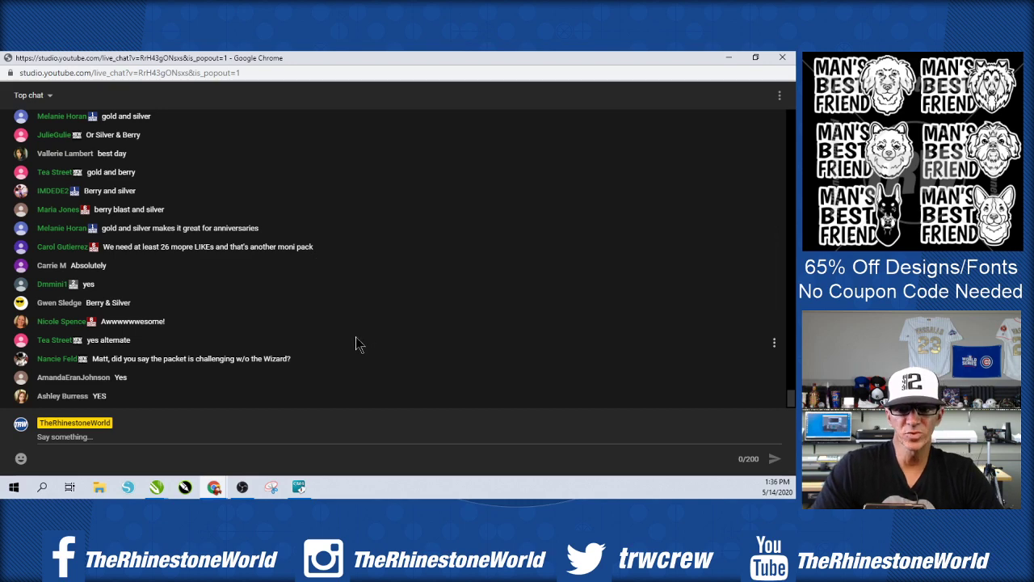
{"action": "scroll", "coordinate": [358, 338], "scroll_direction": "up", "scroll_amount": 2}
{"action": "scroll", "coordinate": [360, 279], "scroll_direction": "down", "scroll_amount": 2}
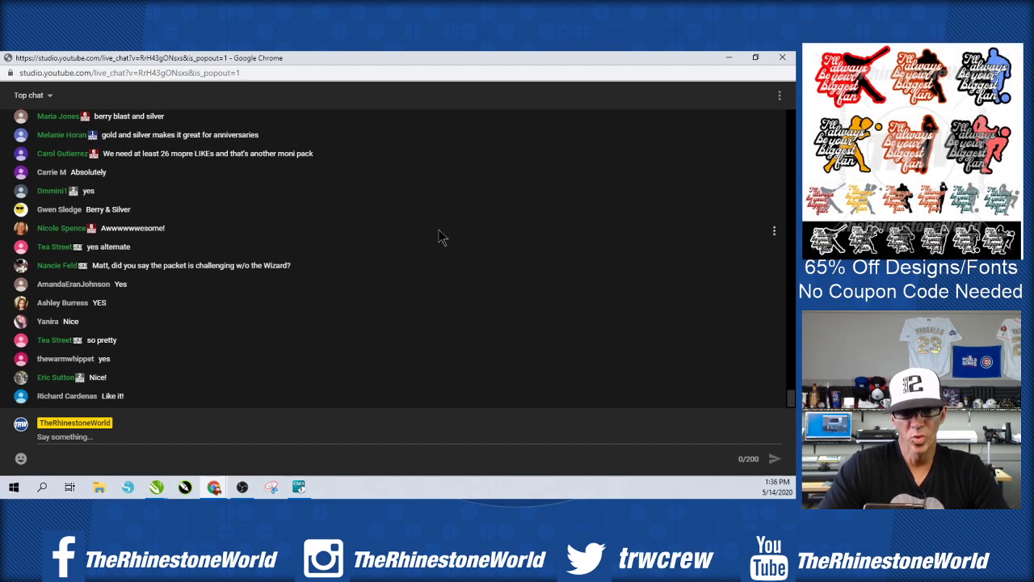
{"action": "left_click_drag", "start_coordinate": [428, 214], "coordinate": [161, 172]}
{"action": "scroll", "coordinate": [122, 194], "scroll_direction": "up", "scroll_amount": 3}
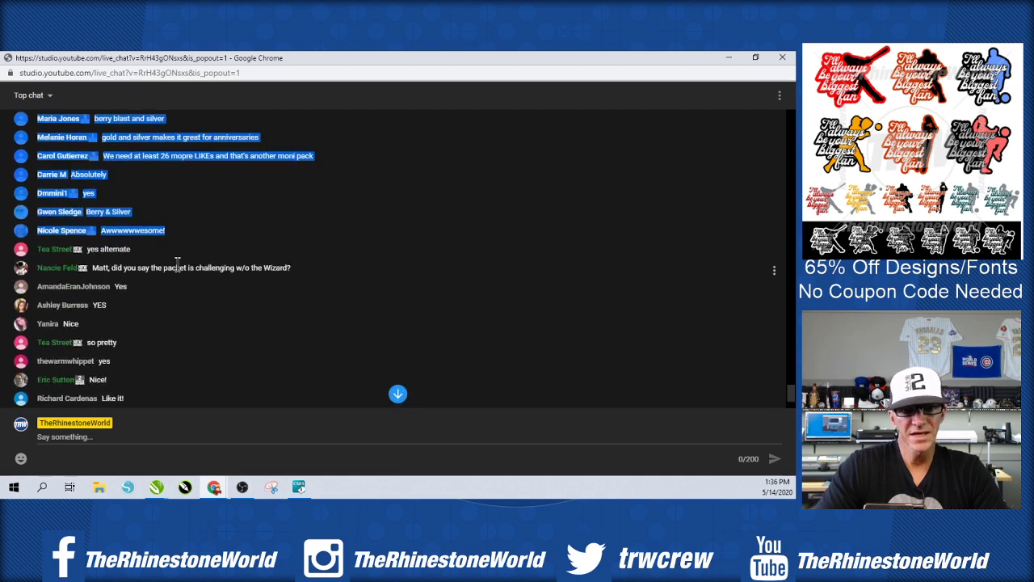
{"action": "scroll", "coordinate": [108, 174], "scroll_direction": "down", "scroll_amount": 1}
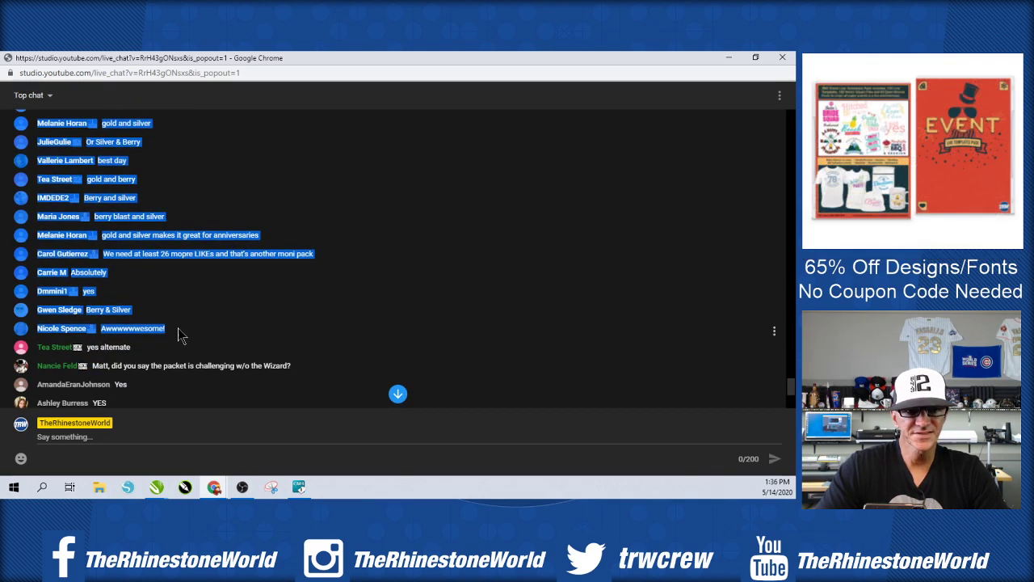
{"action": "left_click", "coordinate": [182, 332]}
{"action": "double_click", "coordinate": [179, 333]}
{"action": "left_click_drag", "start_coordinate": [53, 343], "coordinate": [32, 334]}
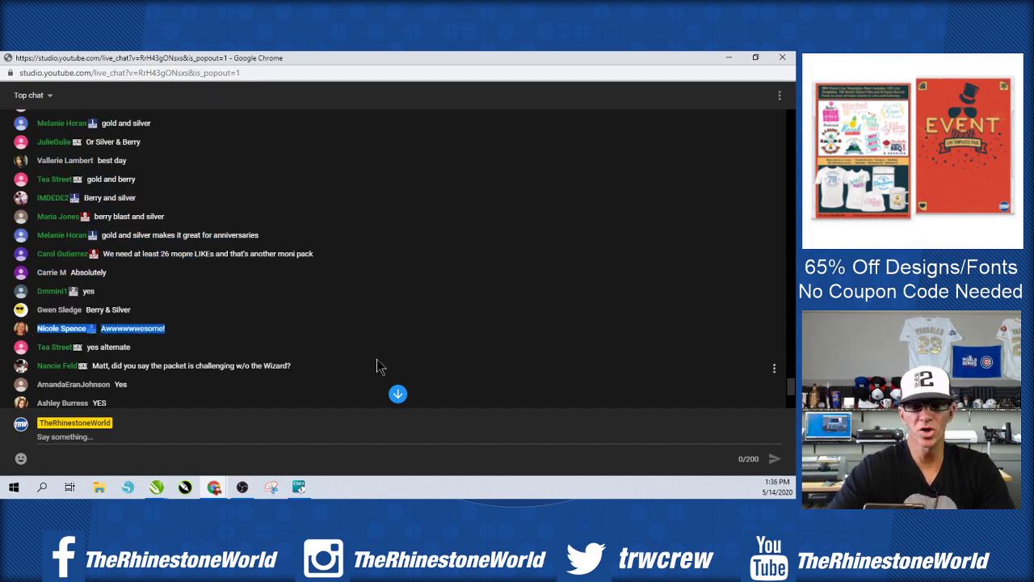
{"action": "left_click", "coordinate": [398, 395]}
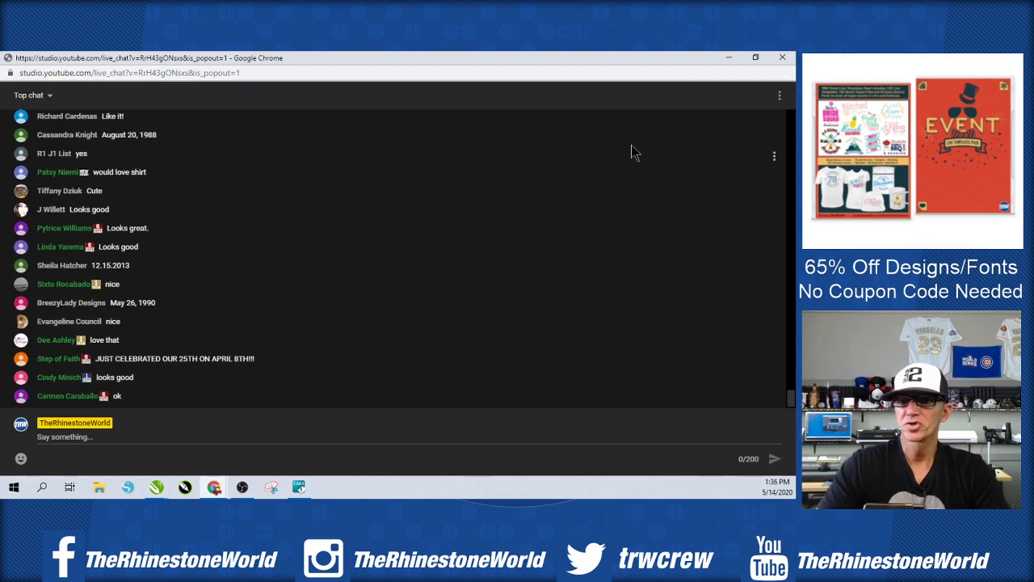
{"action": "left_click", "coordinate": [729, 58]}
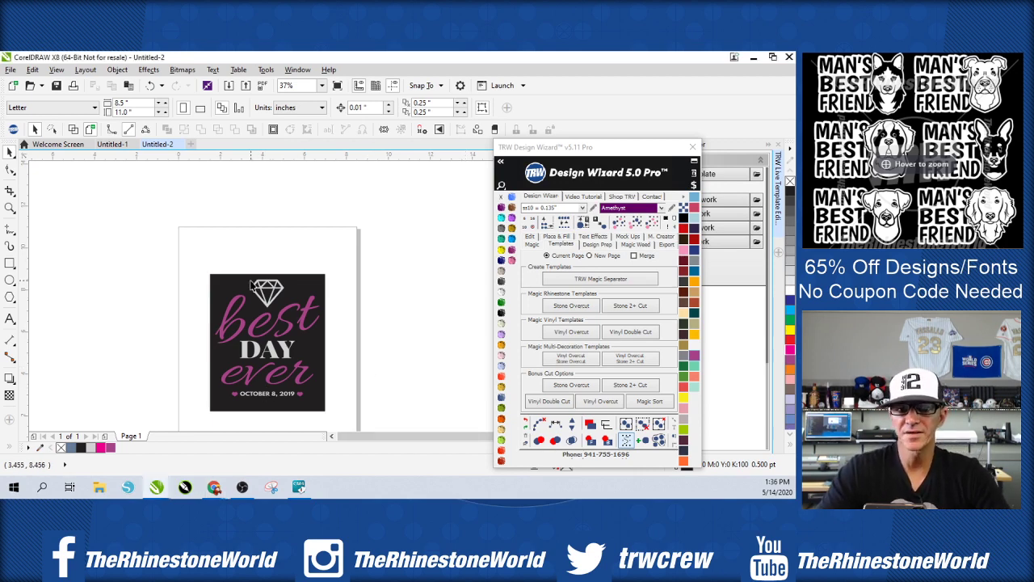
{"action": "scroll", "coordinate": [274, 298], "scroll_direction": "up", "scroll_amount": 1}
{"action": "scroll", "coordinate": [274, 298], "scroll_direction": "down", "scroll_amount": 1}
{"action": "scroll", "coordinate": [290, 363], "scroll_direction": "up", "scroll_amount": 1}
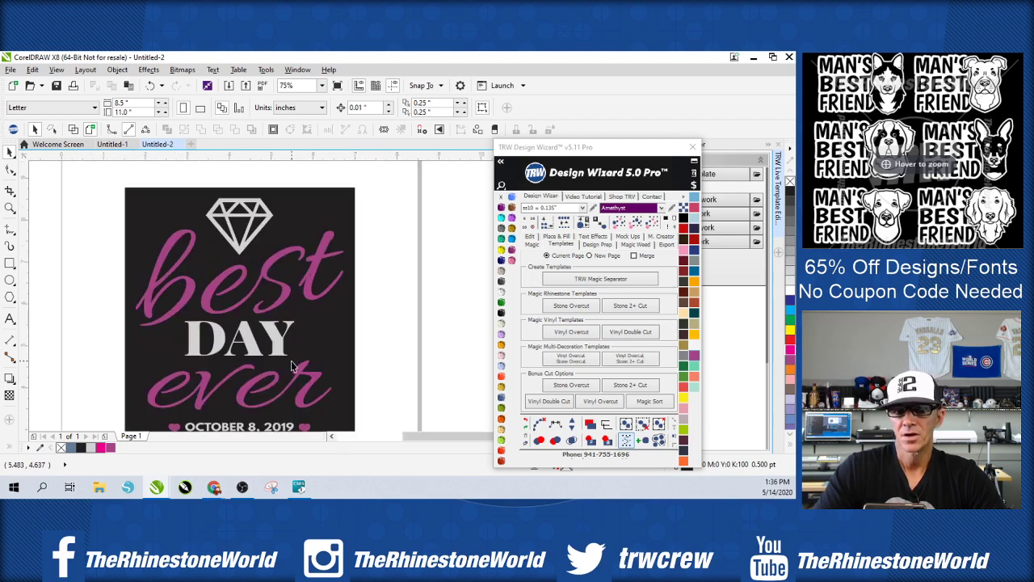
{"action": "scroll", "coordinate": [291, 360], "scroll_direction": "down", "scroll_amount": 1}
{"action": "scroll", "coordinate": [295, 354], "scroll_direction": "up", "scroll_amount": 1}
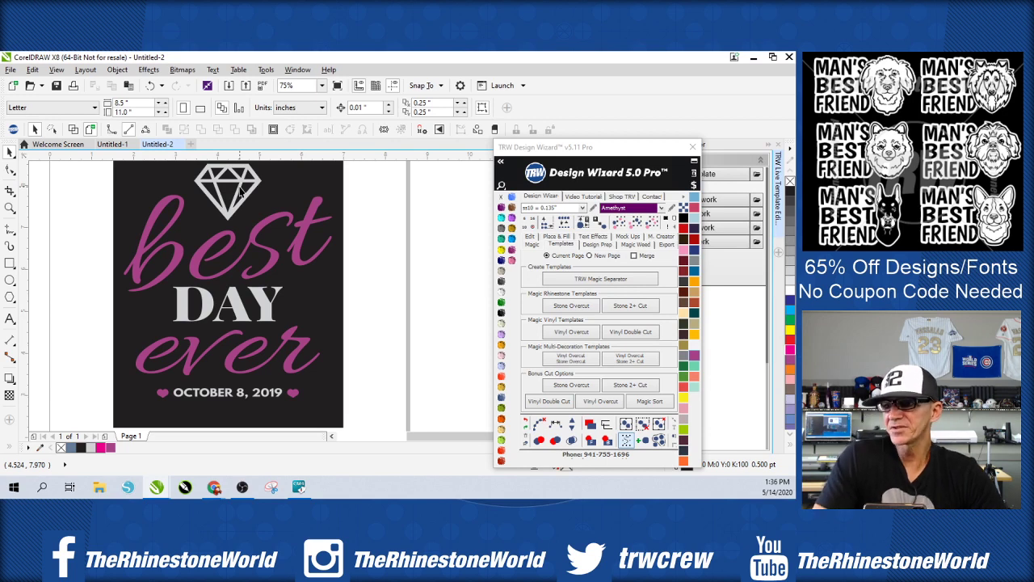
{"action": "scroll", "coordinate": [243, 208], "scroll_direction": "down", "scroll_amount": 1}
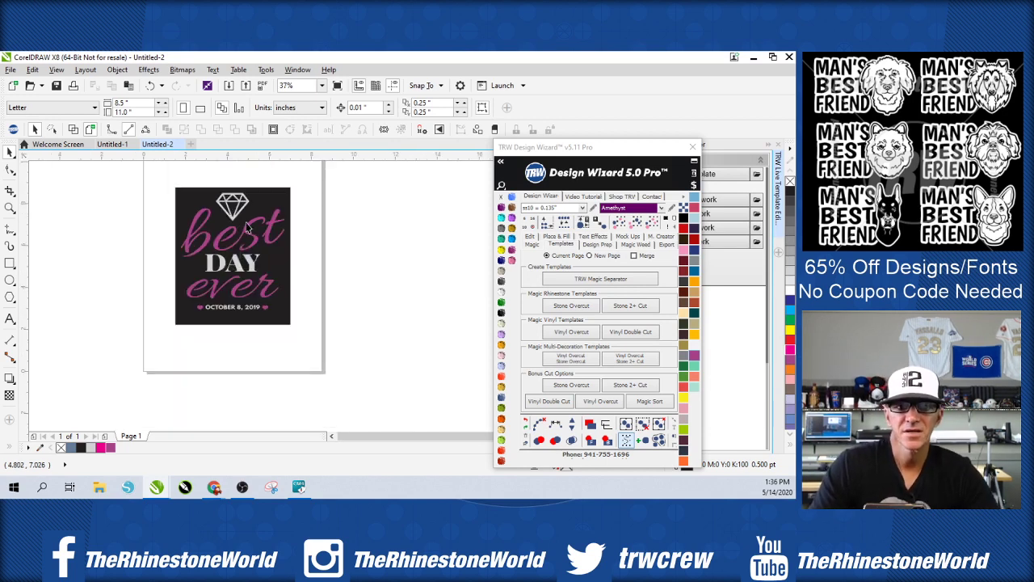
{"action": "scroll", "coordinate": [246, 227], "scroll_direction": "up", "scroll_amount": 1}
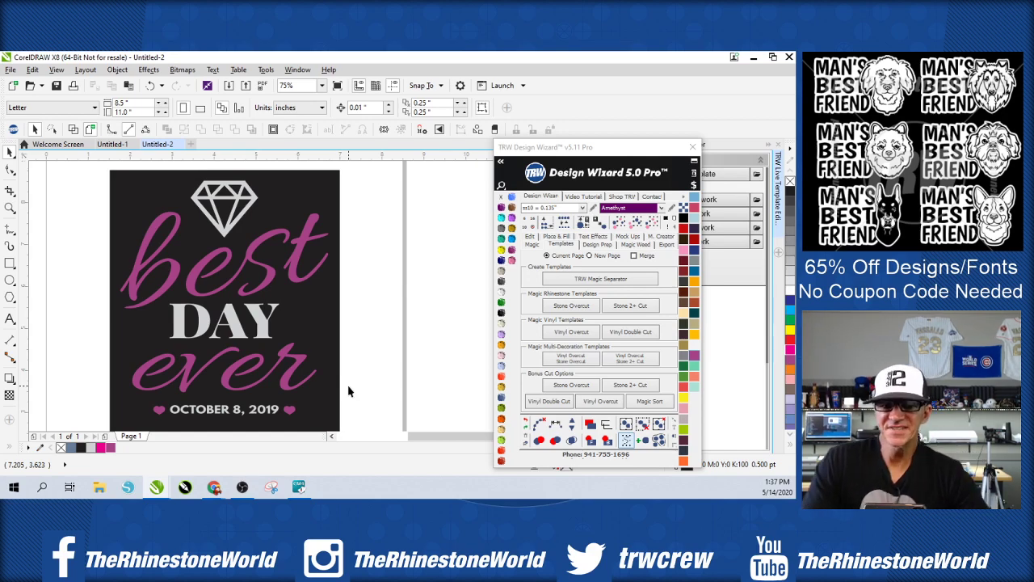
- Move the Design Wizard window off the Live Template Editor and find the design's editable text
{"action": "left_click", "coordinate": [624, 148]}
{"action": "left_click_drag", "start_coordinate": [624, 147], "coordinate": [547, 140]}
{"action": "left_click", "coordinate": [663, 270]}
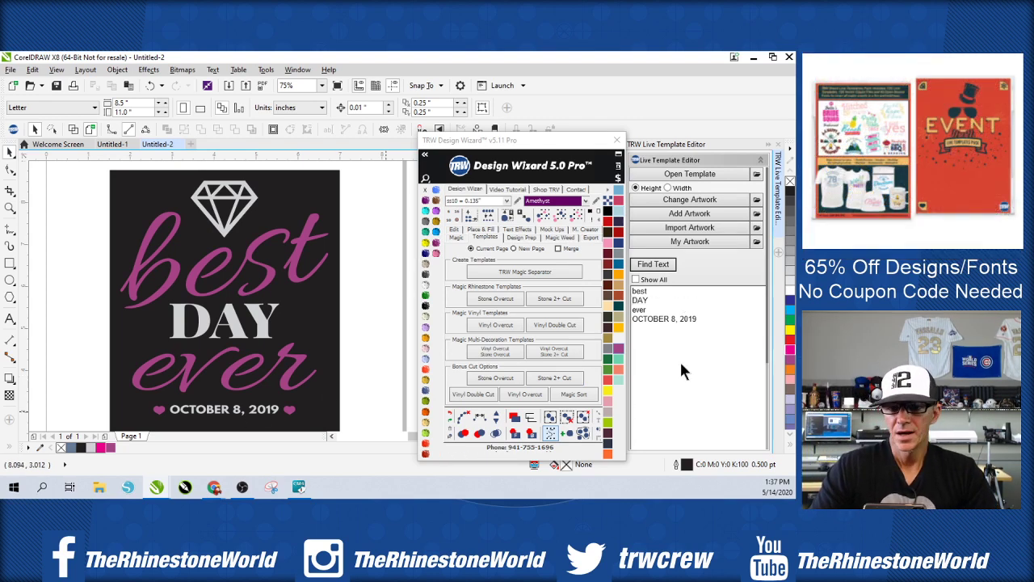
- Replace the "OCTOBER 8, 2019" text with "JANURARY 24TH 2014" in the Live Template Editor
{"action": "left_click", "coordinate": [688, 318]}
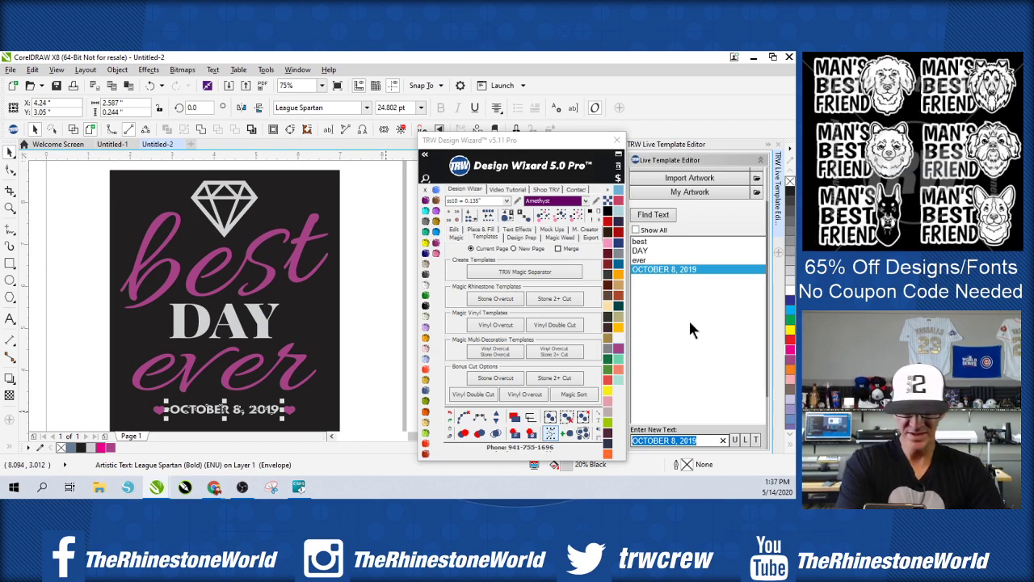
{"action": "type", "text": "JANUA"}
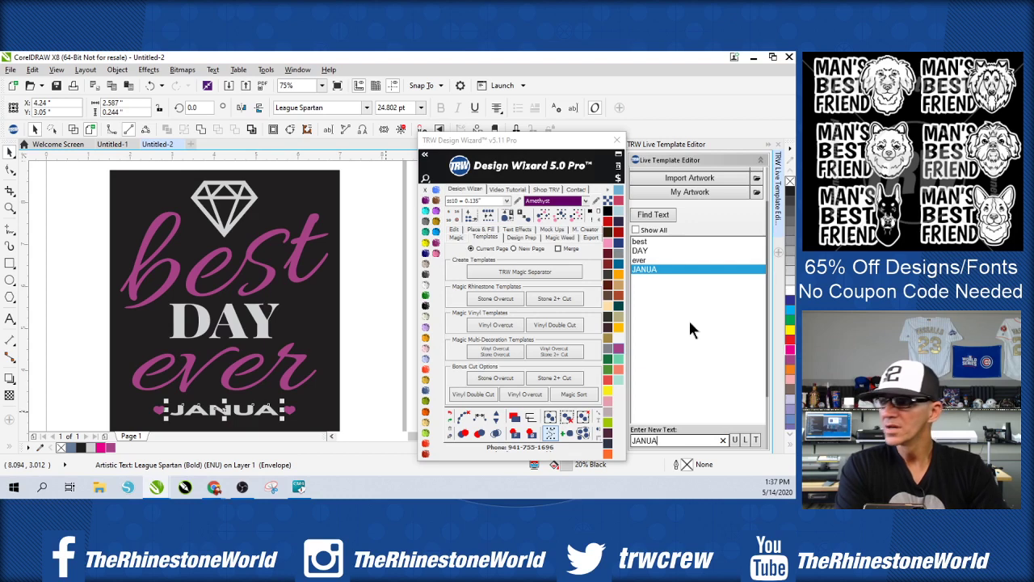
{"action": "key", "text": "BackSpace"}
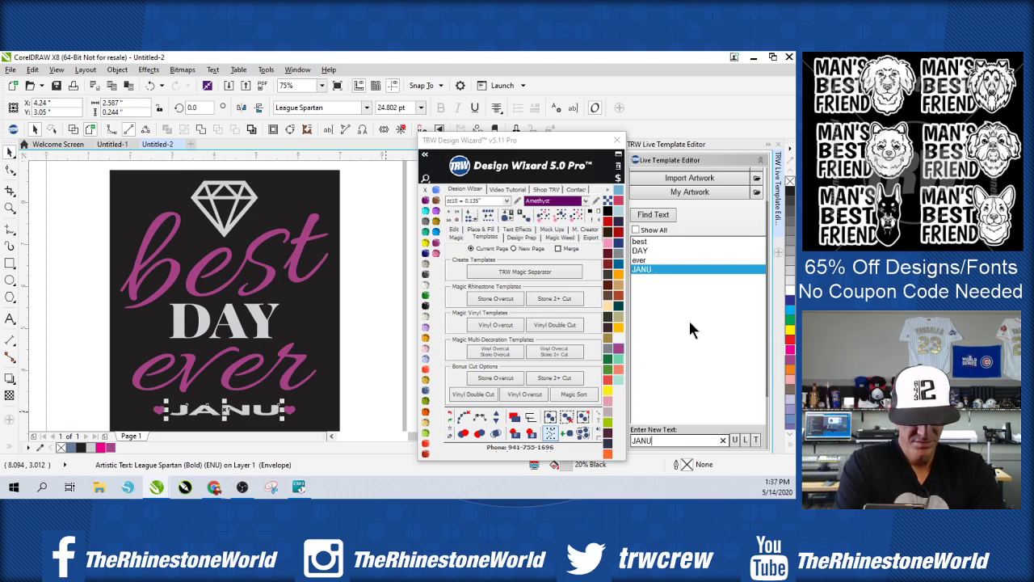
{"action": "type", "text": "RARY"}
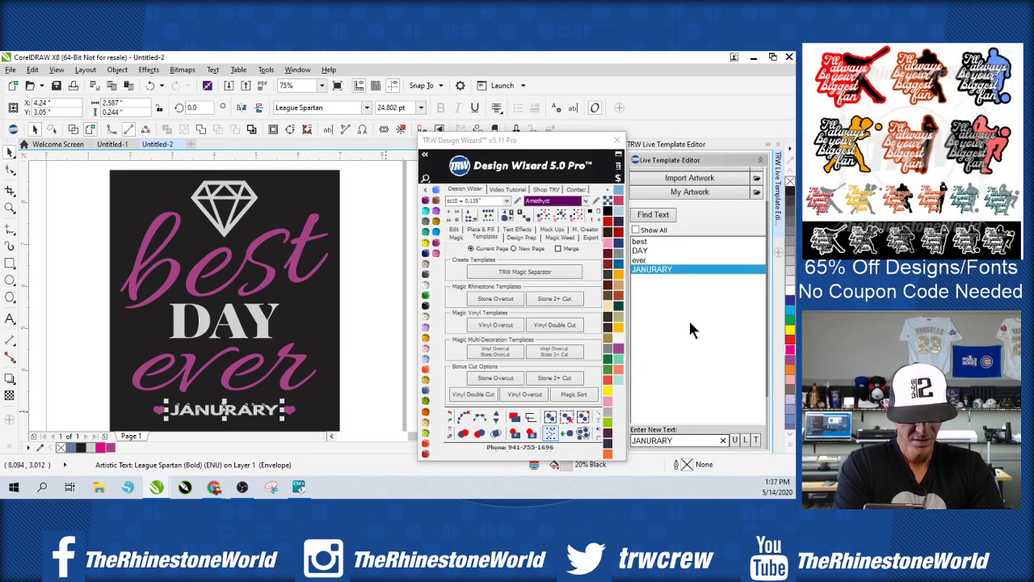
{"action": "type", "text": " 24TH"}
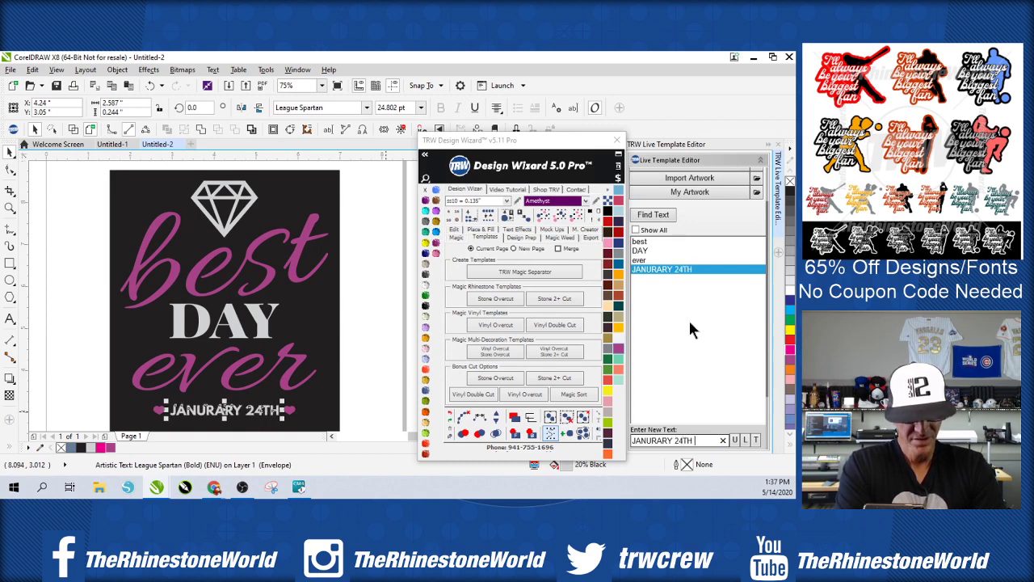
{"action": "type", "text": " 2"}
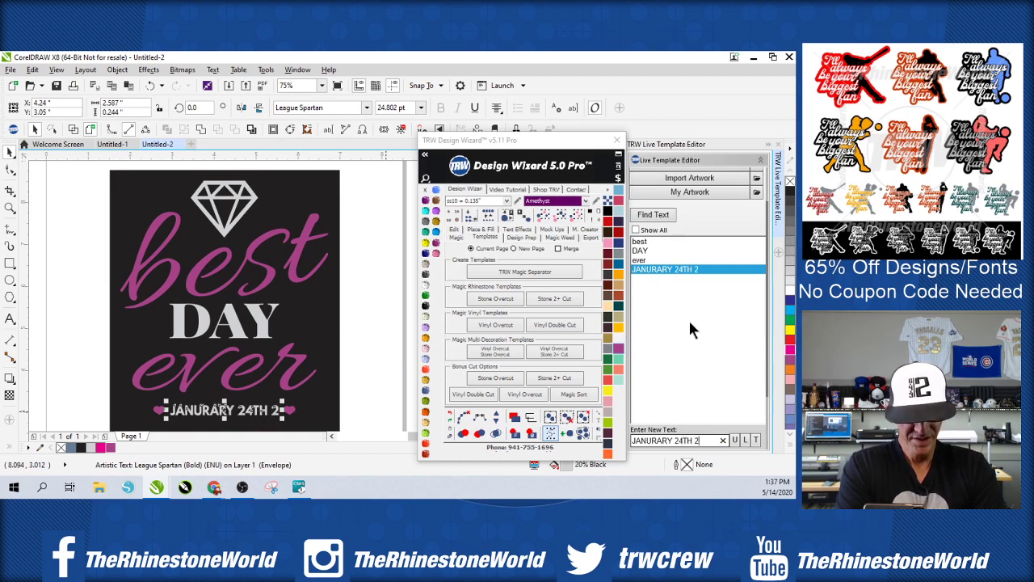
{"action": "type", "text": "014"}
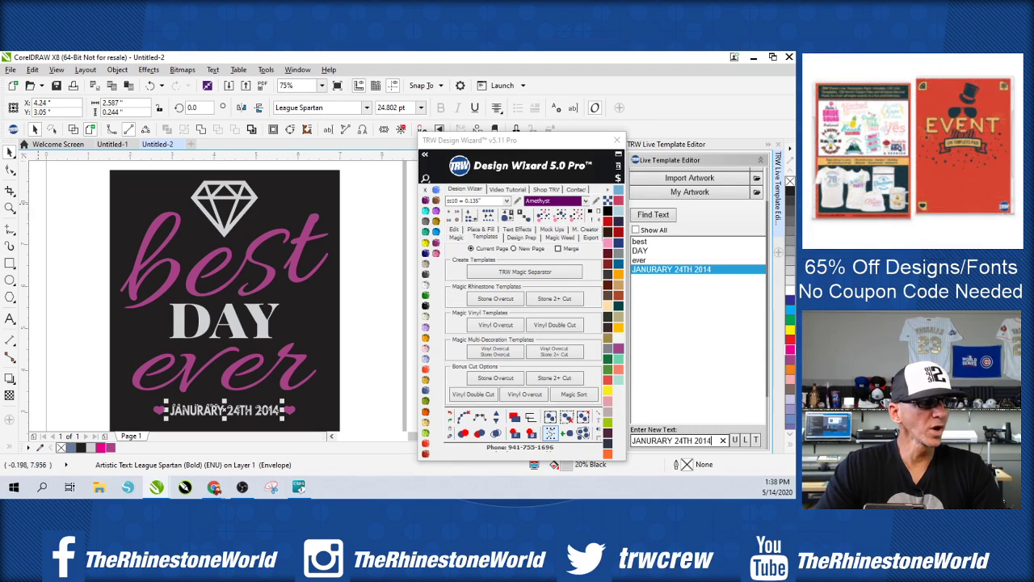
- Correct the month's spelling so the date line reads "JANUARY 24TH 2014", and deselect the text
{"action": "key", "text": "alt+Tab"}
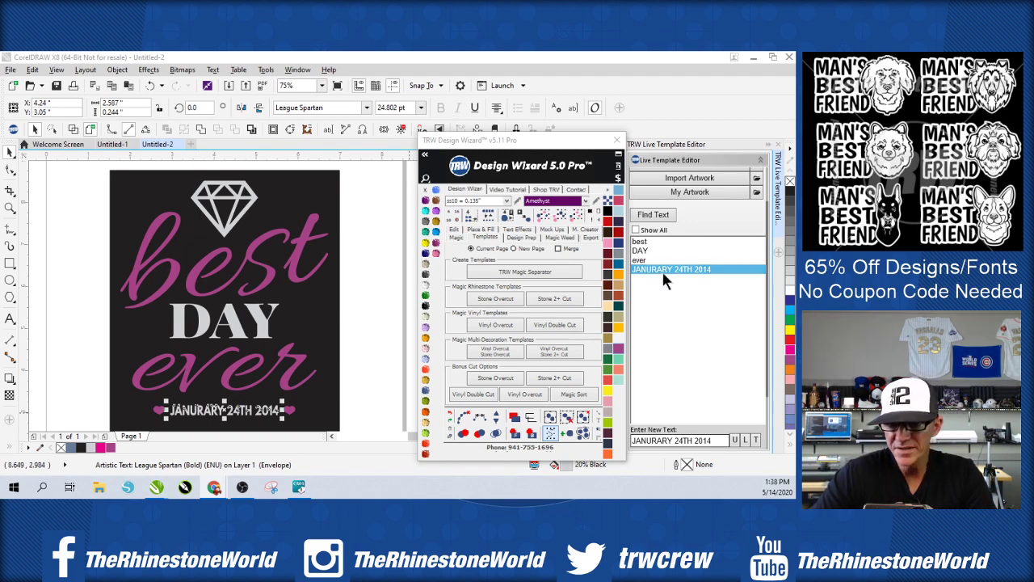
{"action": "left_click", "coordinate": [656, 440]}
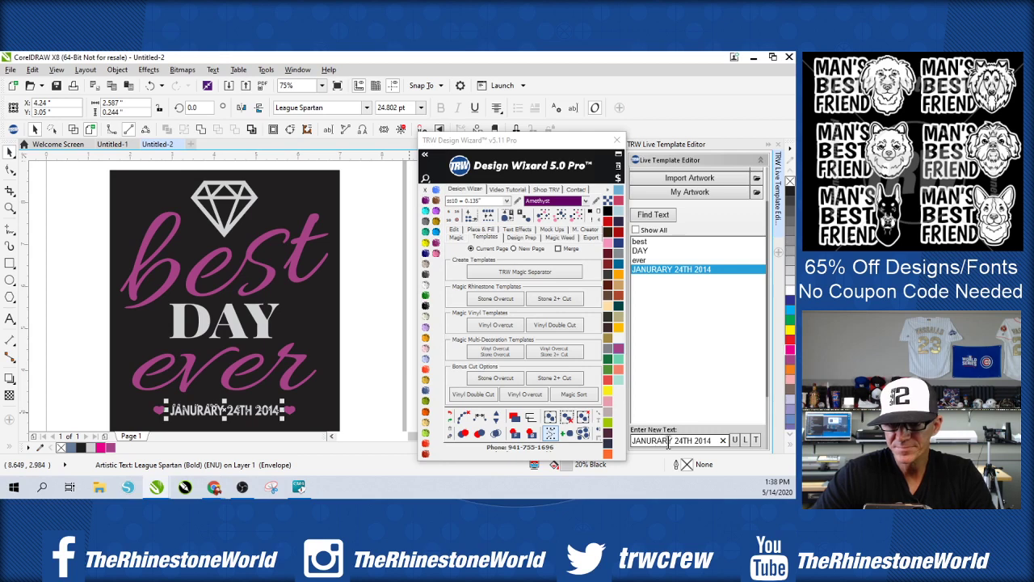
{"action": "key", "text": "BackSpace"}
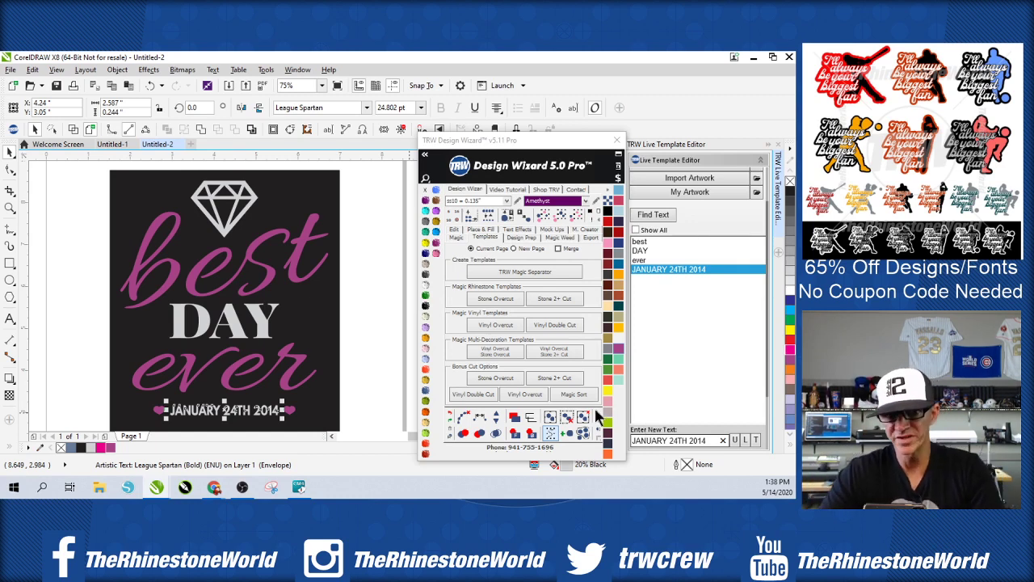
{"action": "left_click", "coordinate": [360, 392]}
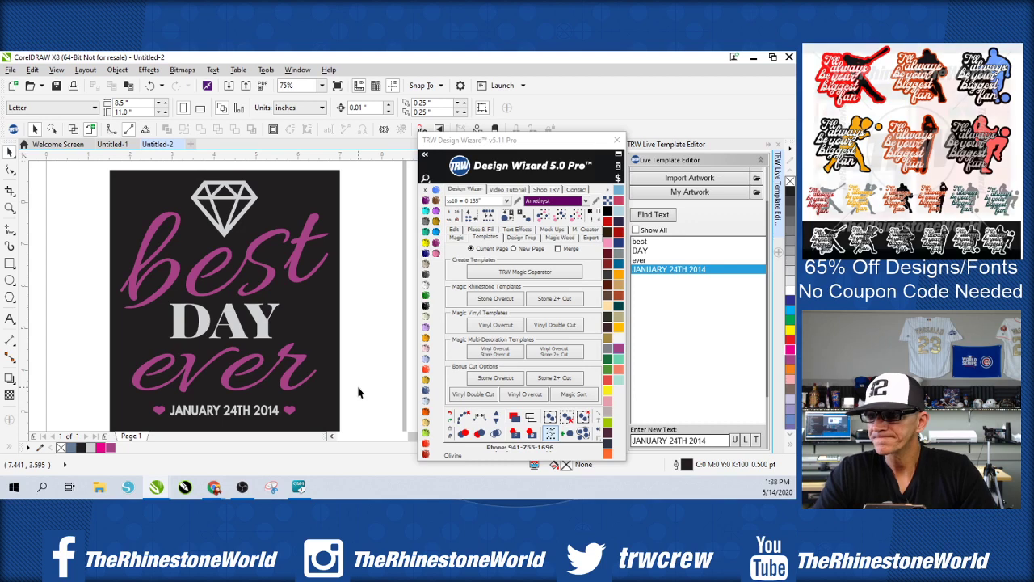
- Inspect the new date line and the whole Best Day Ever layout, both close up and at page size
{"action": "scroll", "coordinate": [353, 329], "scroll_direction": "down", "scroll_amount": 2}
{"action": "scroll", "coordinate": [315, 345], "scroll_direction": "up", "scroll_amount": 2}
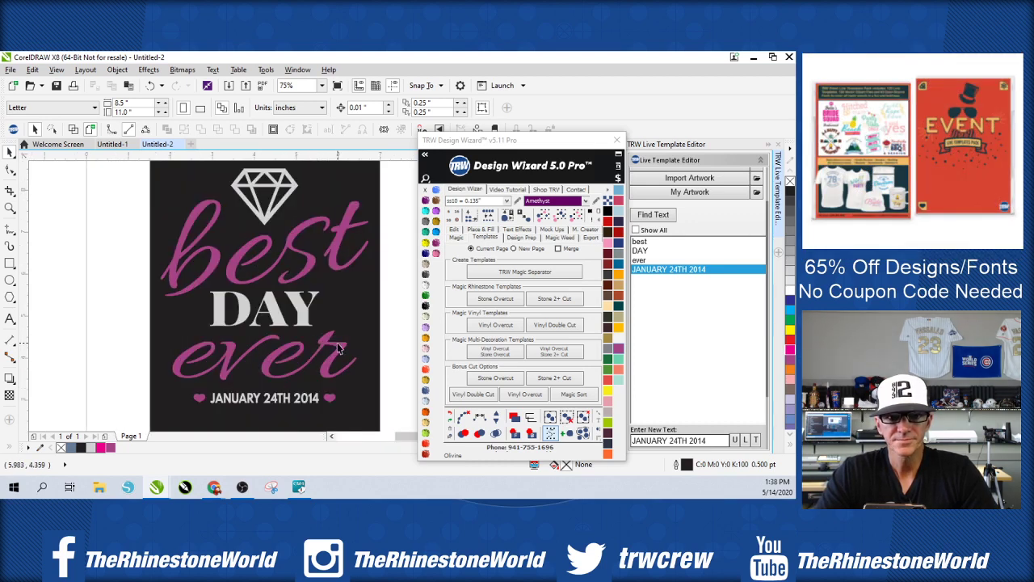
{"action": "left_click", "coordinate": [306, 406]}
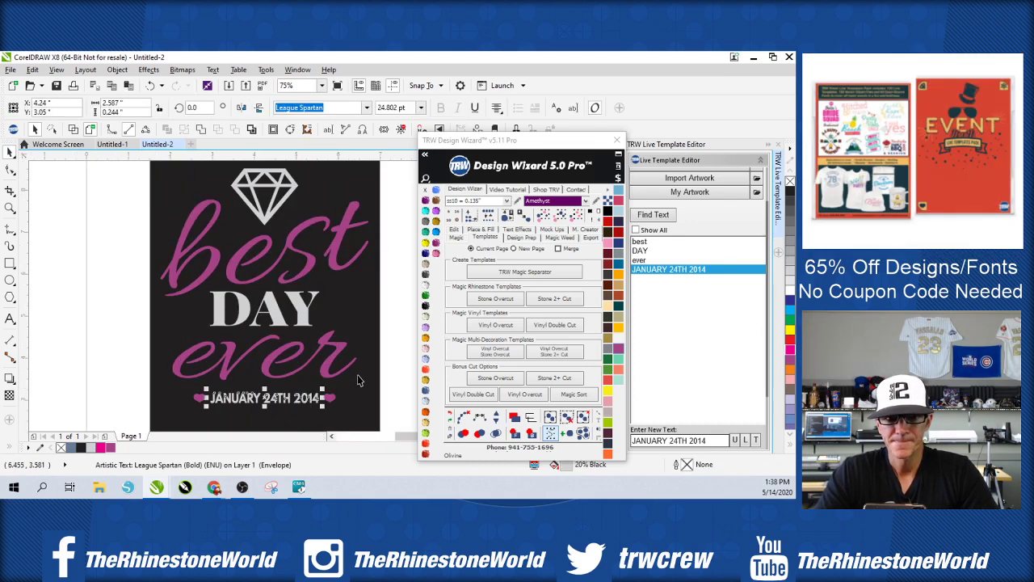
{"action": "scroll", "coordinate": [350, 373], "scroll_direction": "down", "scroll_amount": 2}
{"action": "left_click", "coordinate": [376, 371]}
{"action": "scroll", "coordinate": [323, 395], "scroll_direction": "up", "scroll_amount": 2}
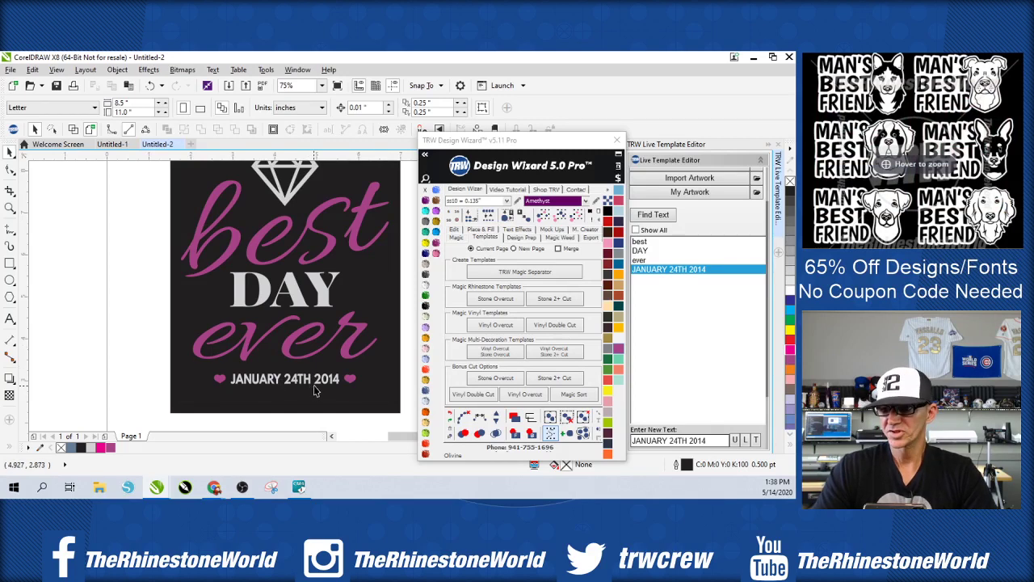
{"action": "scroll", "coordinate": [317, 391], "scroll_direction": "down", "scroll_amount": 2}
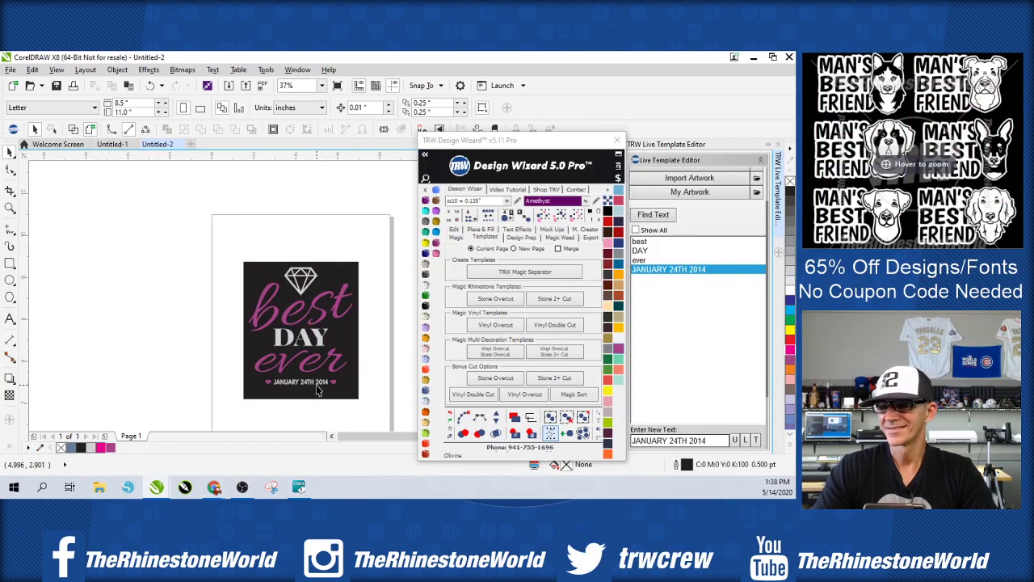
{"action": "scroll", "coordinate": [321, 385], "scroll_direction": "up", "scroll_amount": 2}
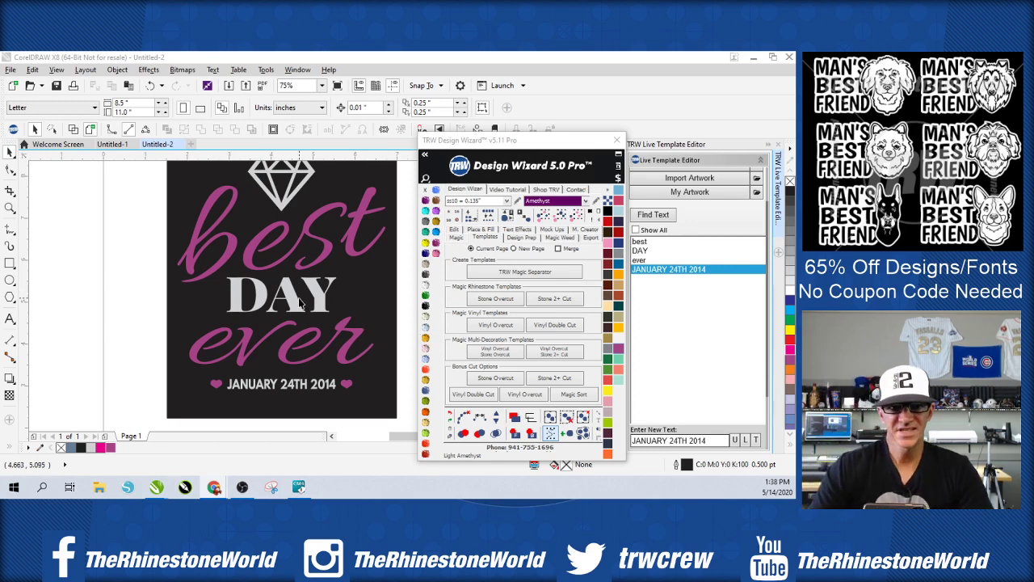
{"action": "scroll", "coordinate": [283, 346], "scroll_direction": "down", "scroll_amount": 2}
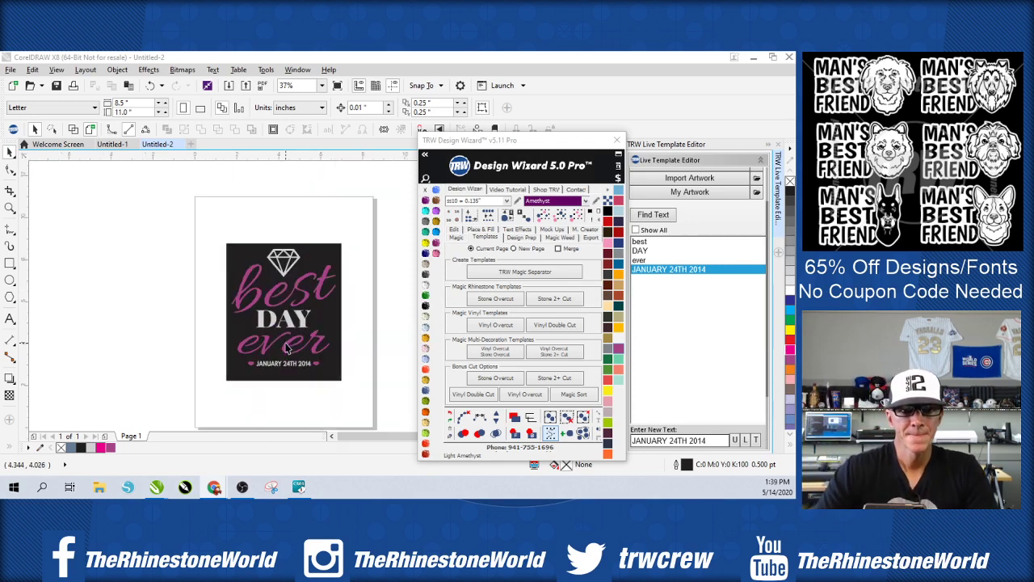
- Delete the black background rectangle behind the Best Day Ever design
{"action": "scroll", "coordinate": [348, 323], "scroll_direction": "up", "scroll_amount": 2}
{"action": "left_click", "coordinate": [336, 325]}
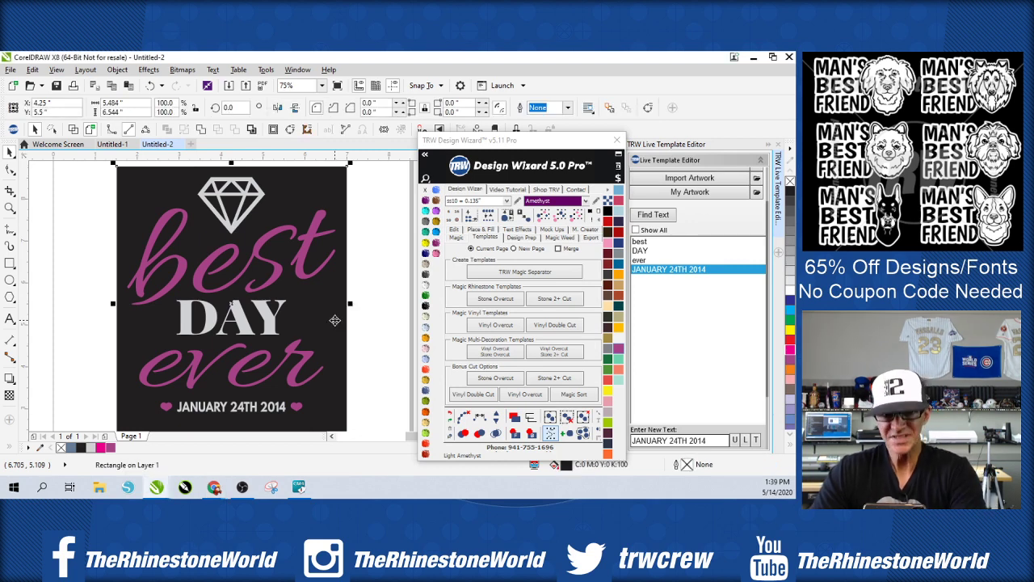
{"action": "key", "text": "Delete"}
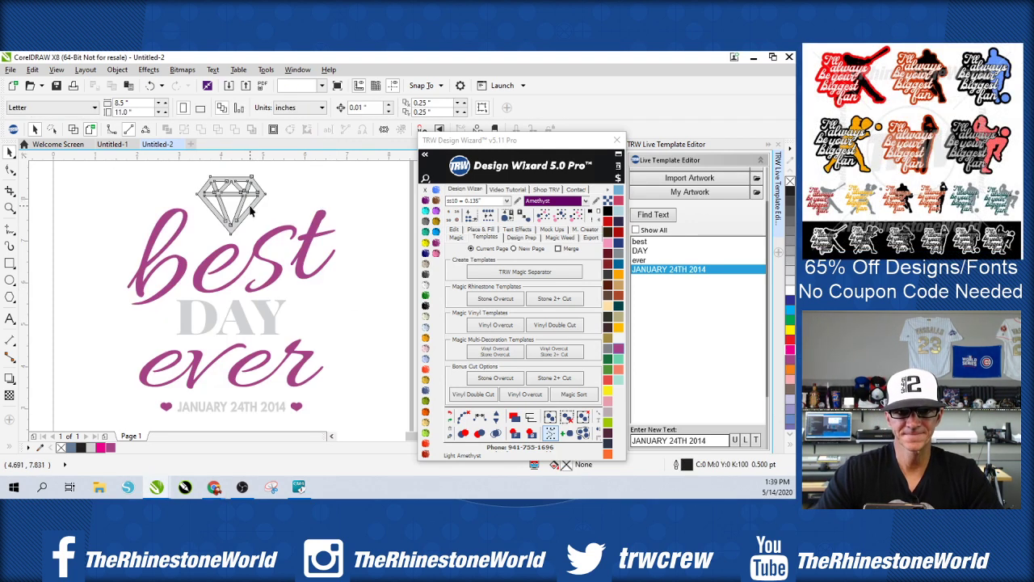
- Remove the outline from the diamond above the word "best" and keep the diamond selected
{"action": "left_click", "coordinate": [242, 194]}
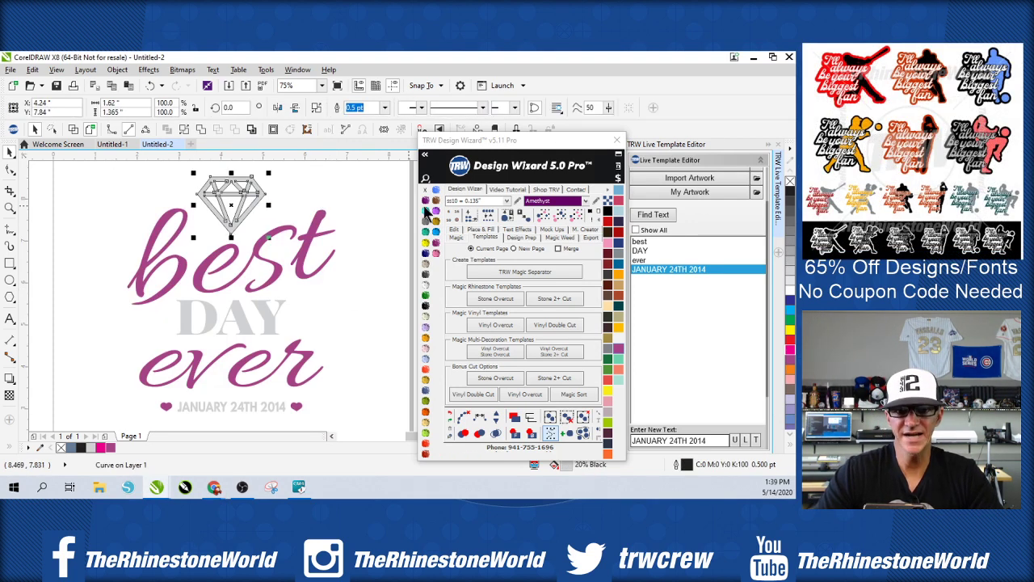
{"action": "left_click", "coordinate": [368, 267]}
{"action": "left_click", "coordinate": [252, 218]}
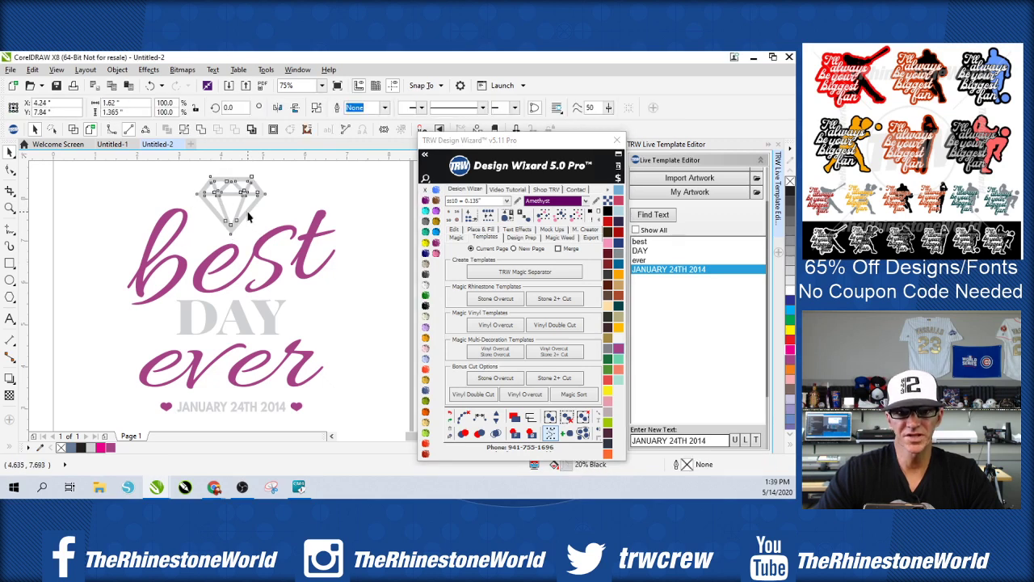
- Merge the diamond, the word "DAY" and the date line into a single gray object
{"action": "left_click", "coordinate": [272, 330], "text": "shift"}
{"action": "left_click", "coordinate": [273, 413], "text": "shift"}
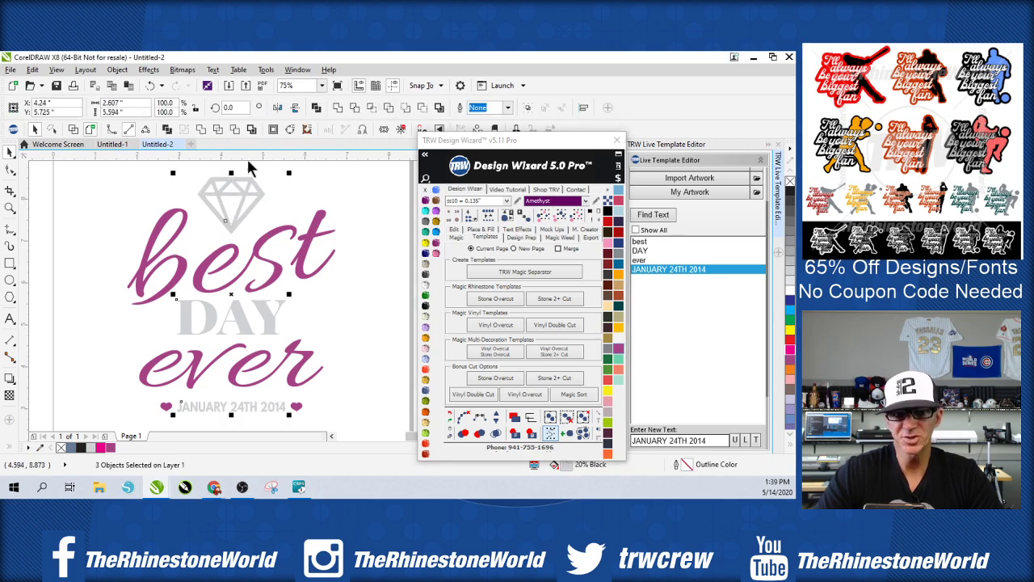
{"action": "left_click", "coordinate": [202, 128]}
{"action": "left_click", "coordinate": [364, 260]}
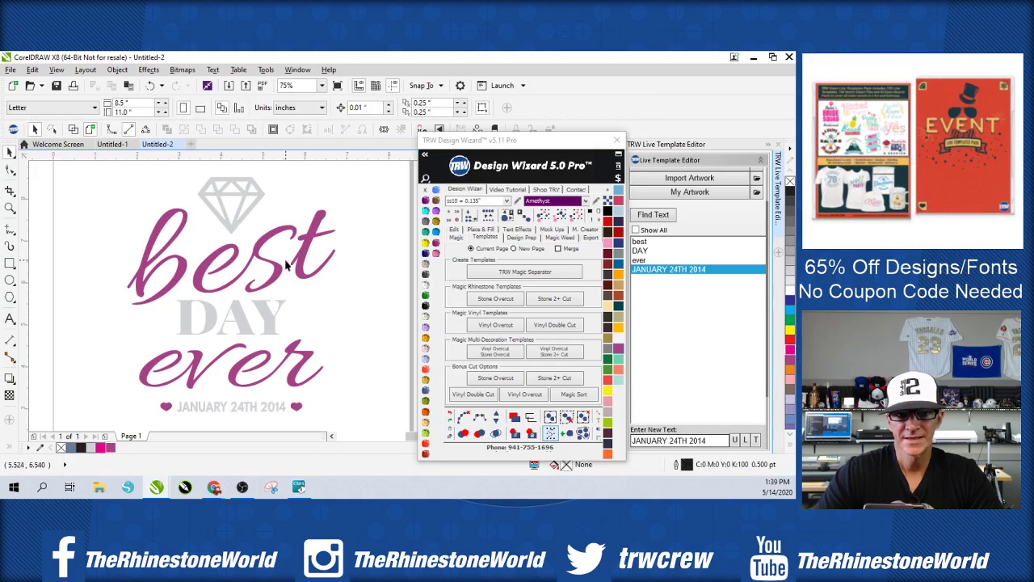
- Merge the words "best" and "ever" with the two hearts into a single purple object
{"action": "left_click", "coordinate": [299, 265]}
{"action": "left_click", "coordinate": [301, 376], "text": "shift"}
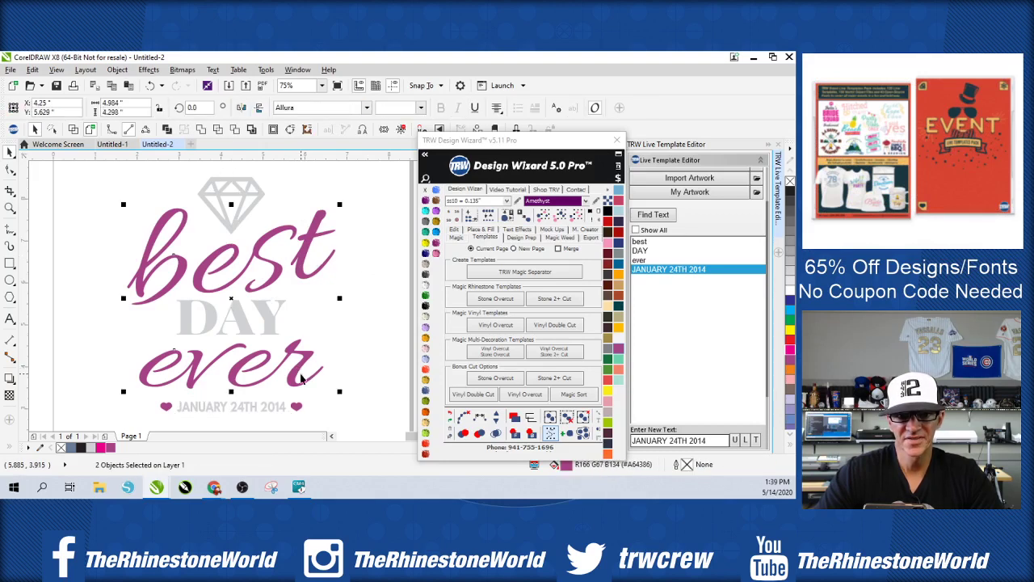
{"action": "left_click", "coordinate": [298, 413], "text": "shift"}
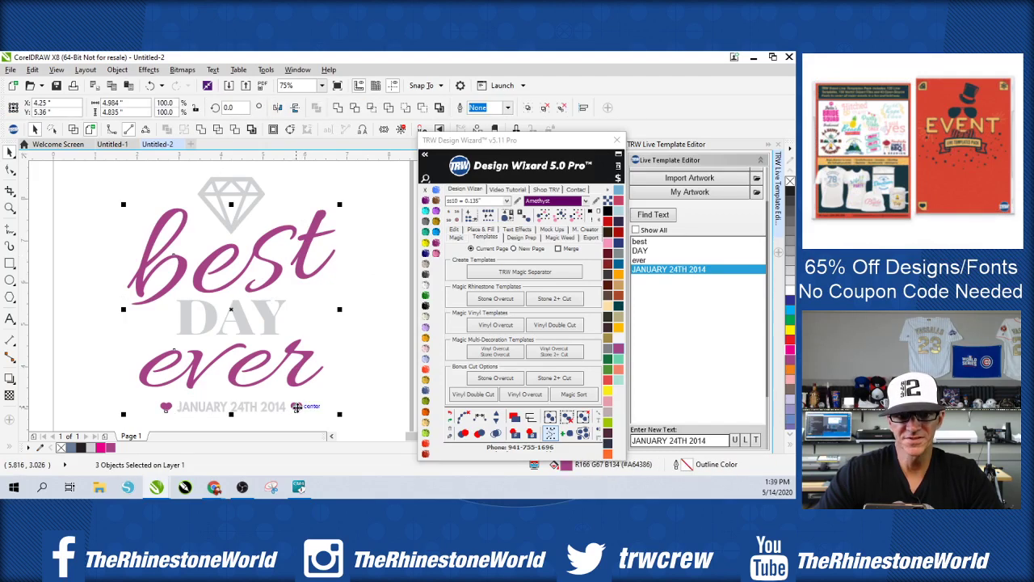
{"action": "left_click", "coordinate": [203, 135]}
{"action": "left_click", "coordinate": [347, 275]}
- Scale the whole design to about 8.872 by 10.005 inches and fit the page around it, centered
{"action": "key", "text": "shift+F4"}
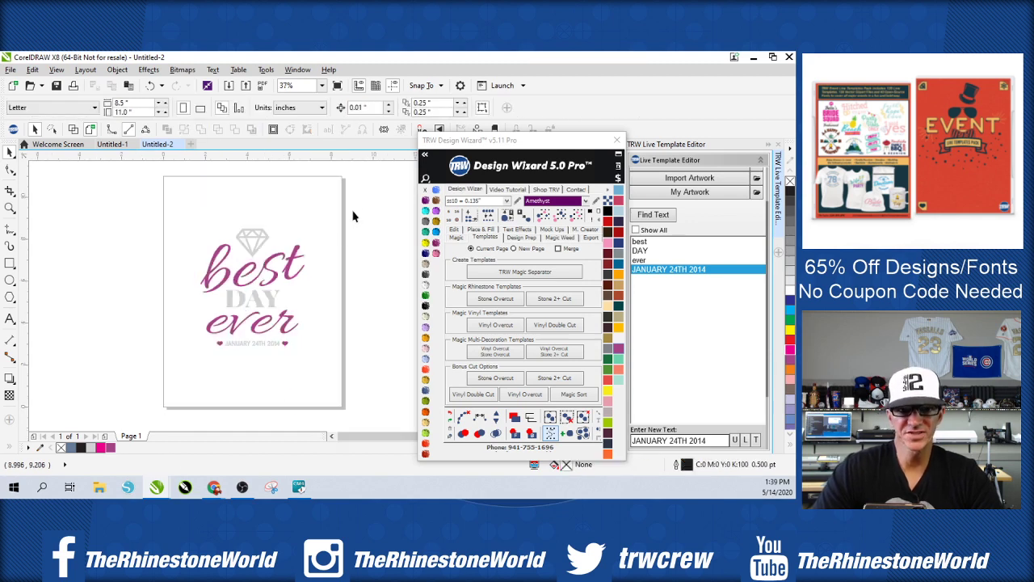
{"action": "left_click_drag", "start_coordinate": [170, 422], "coordinate": [368, 180]}
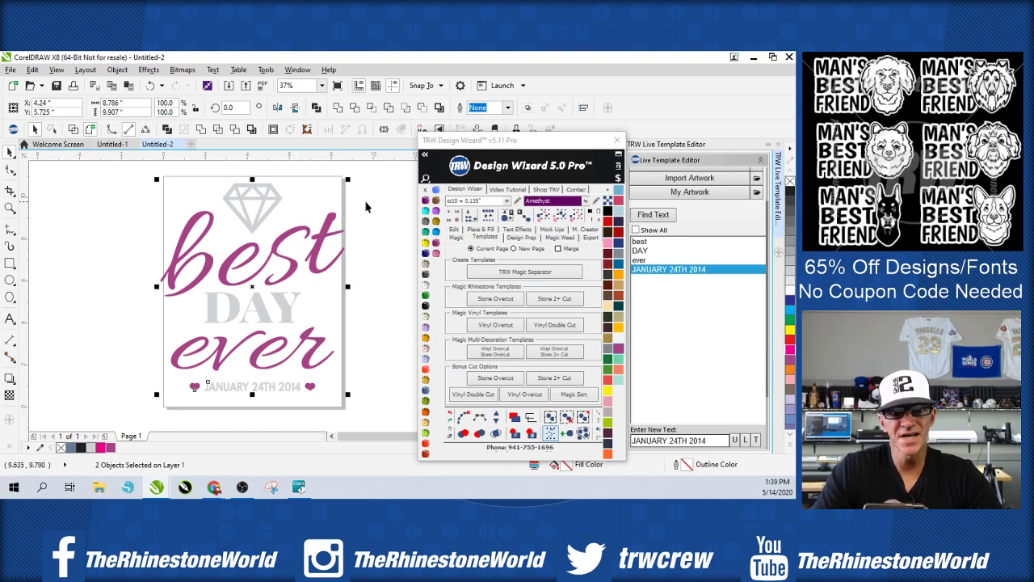
{"action": "left_click_drag", "start_coordinate": [348, 179], "coordinate": [353, 180]}
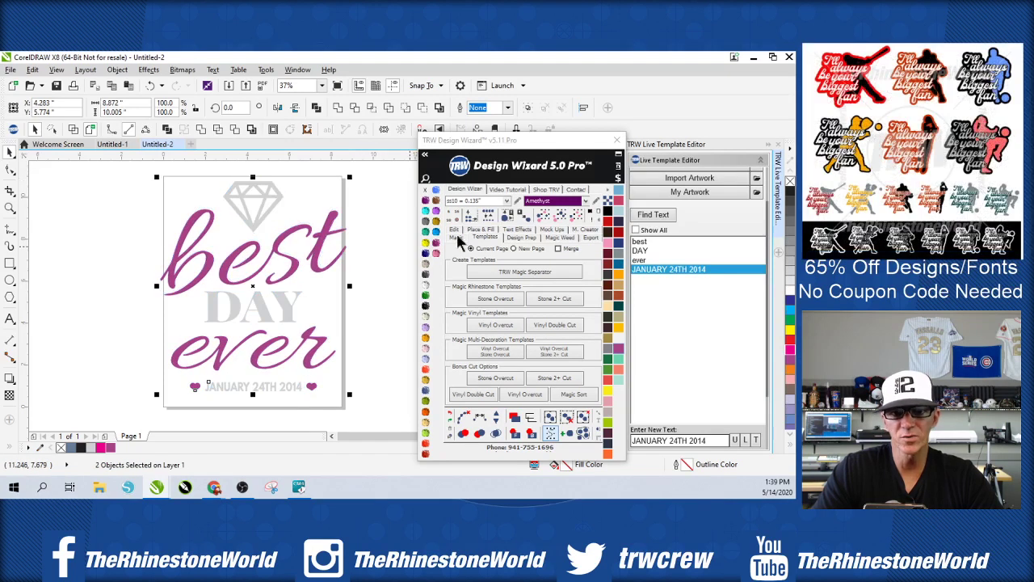
{"action": "left_click", "coordinate": [599, 211]}
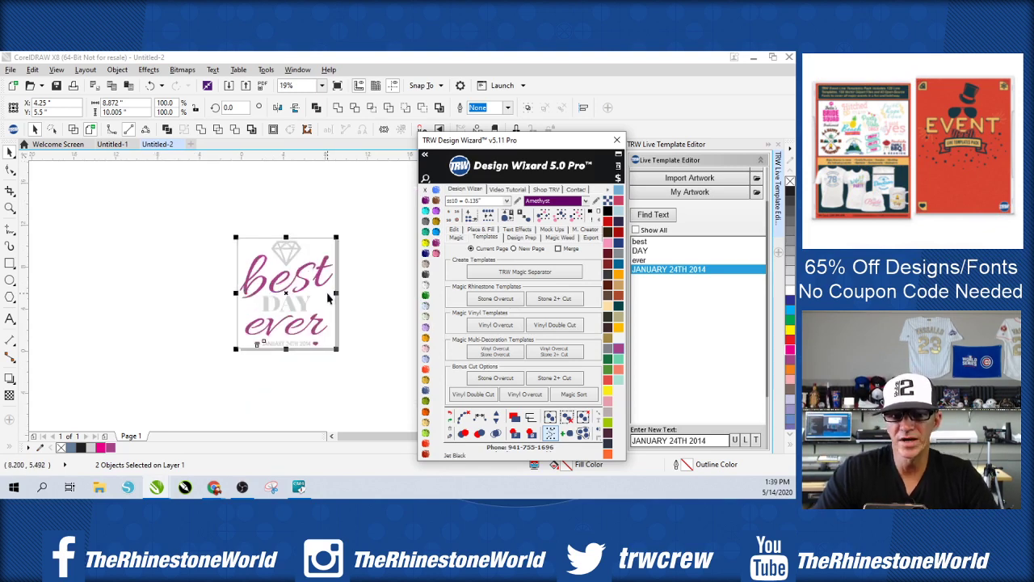
{"action": "key", "text": "p"}
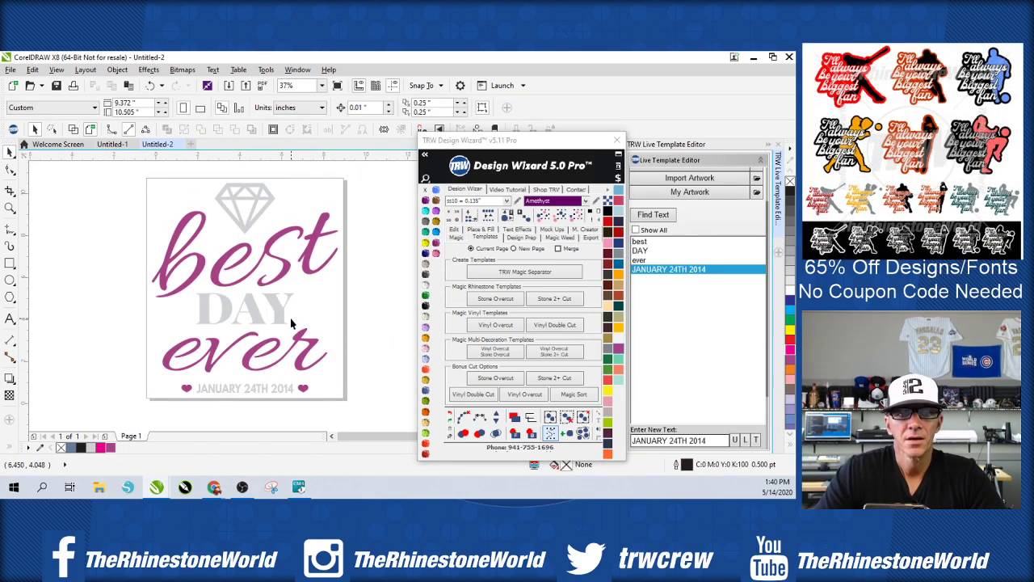
- Create a Vinyl Double Cut template from the complete Best Day Ever design, look over its layout and undo it
{"action": "scroll", "coordinate": [304, 302], "scroll_direction": "down", "scroll_amount": 1}
{"action": "key", "text": "ctrl+a"}
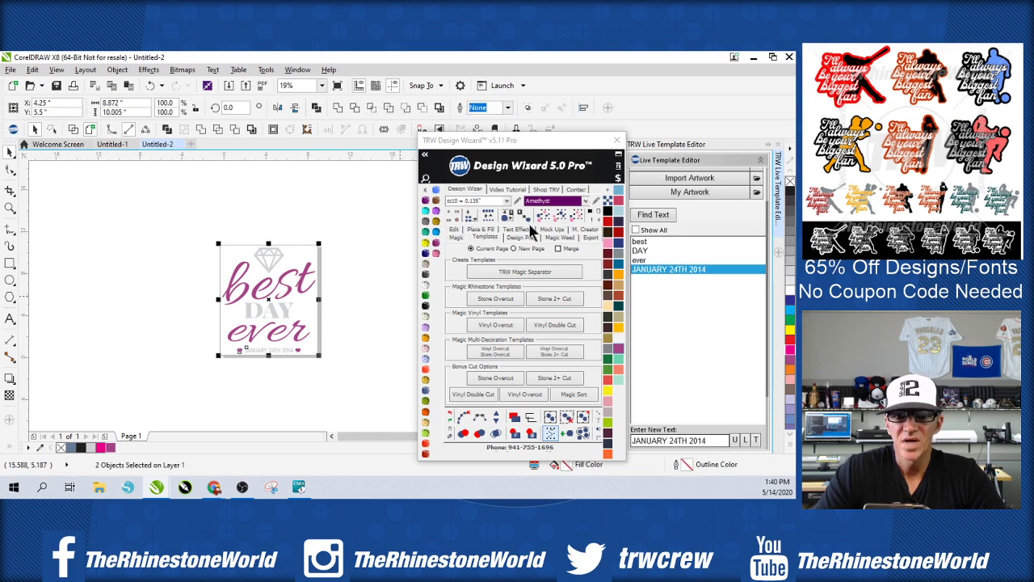
{"action": "left_click", "coordinate": [511, 330]}
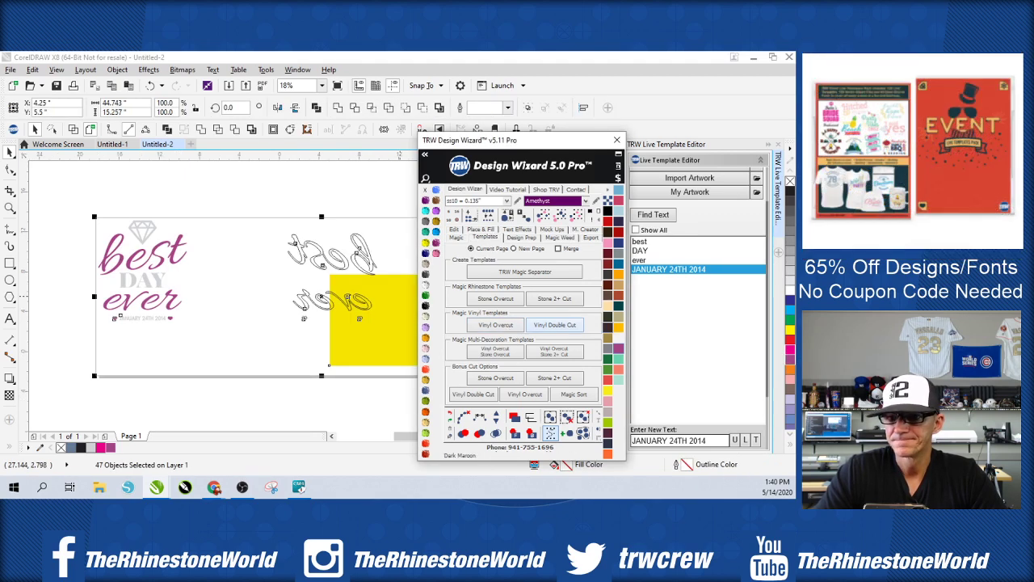
{"action": "left_click", "coordinate": [222, 341]}
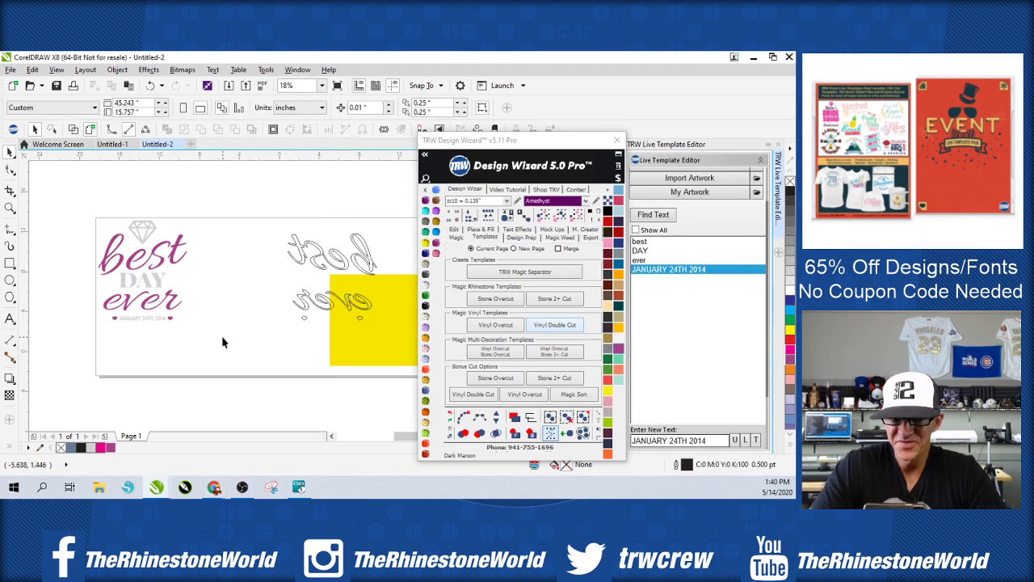
{"action": "scroll", "coordinate": [222, 316], "scroll_direction": "down", "scroll_amount": 1}
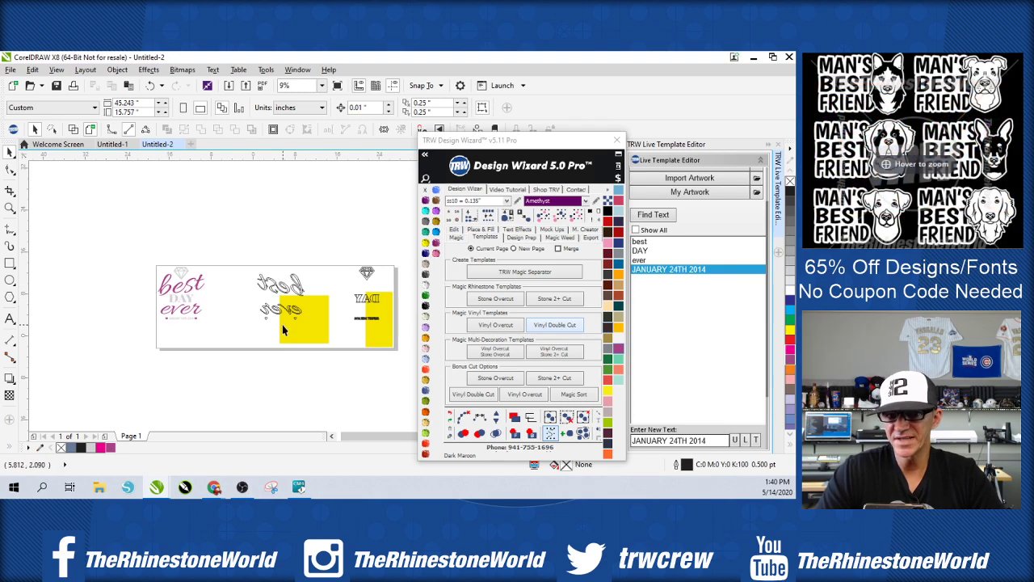
{"action": "left_click", "coordinate": [213, 333]}
{"action": "key", "text": "shift+F2"}
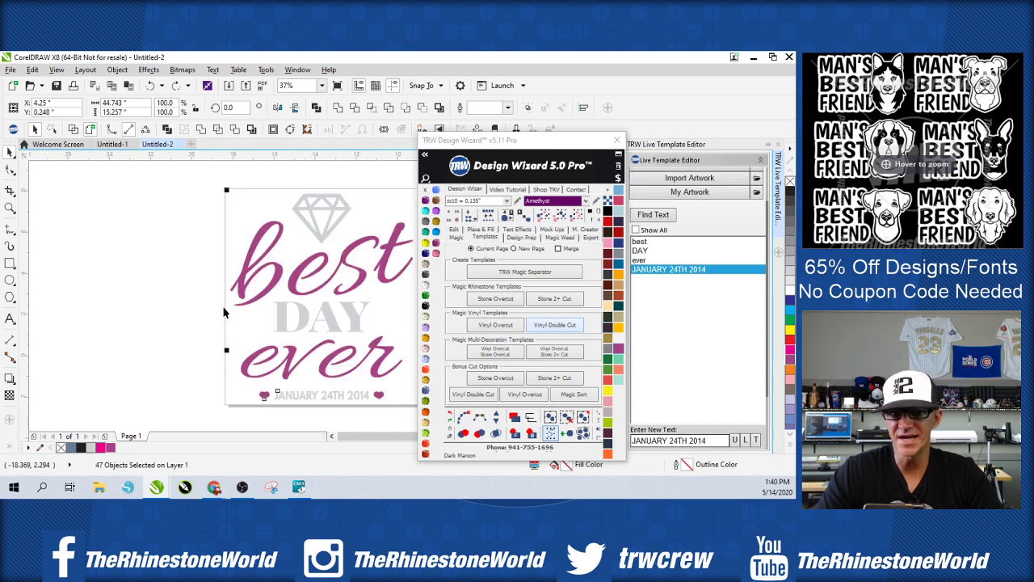
{"action": "scroll", "coordinate": [225, 323], "scroll_direction": "down", "scroll_amount": 1}
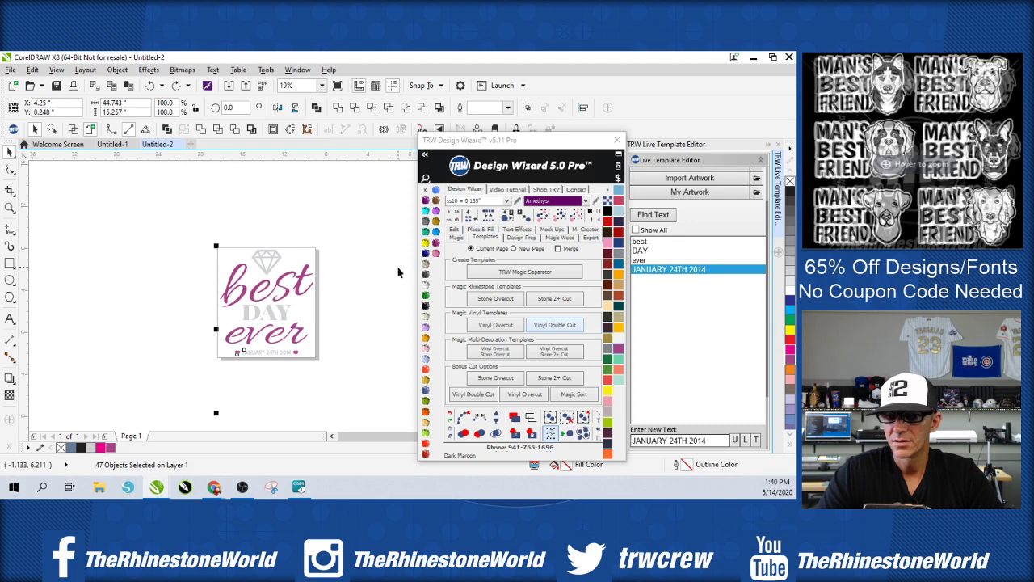
{"action": "left_click", "coordinate": [364, 265]}
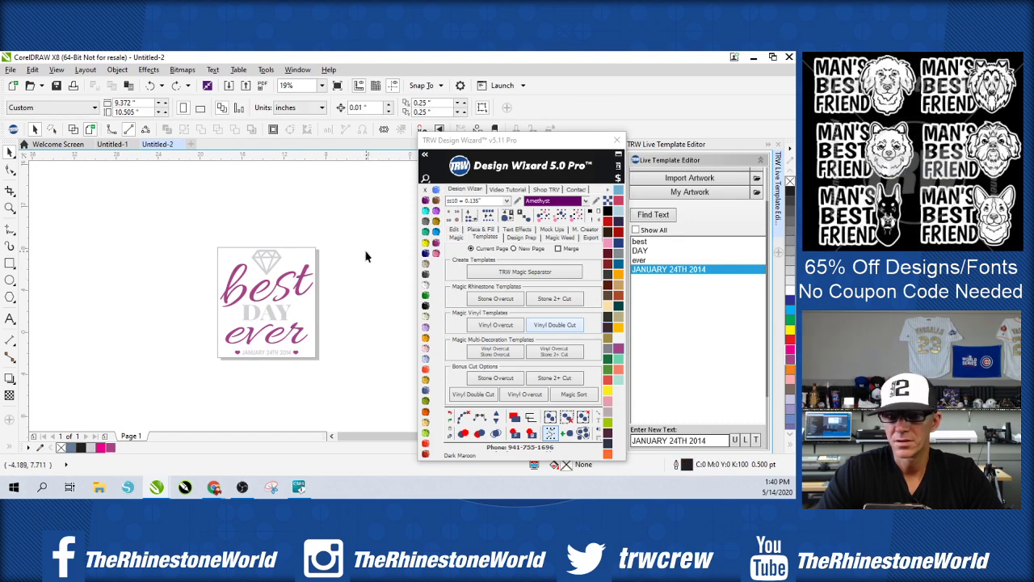
{"action": "scroll", "coordinate": [304, 339], "scroll_direction": "up", "scroll_amount": 1}
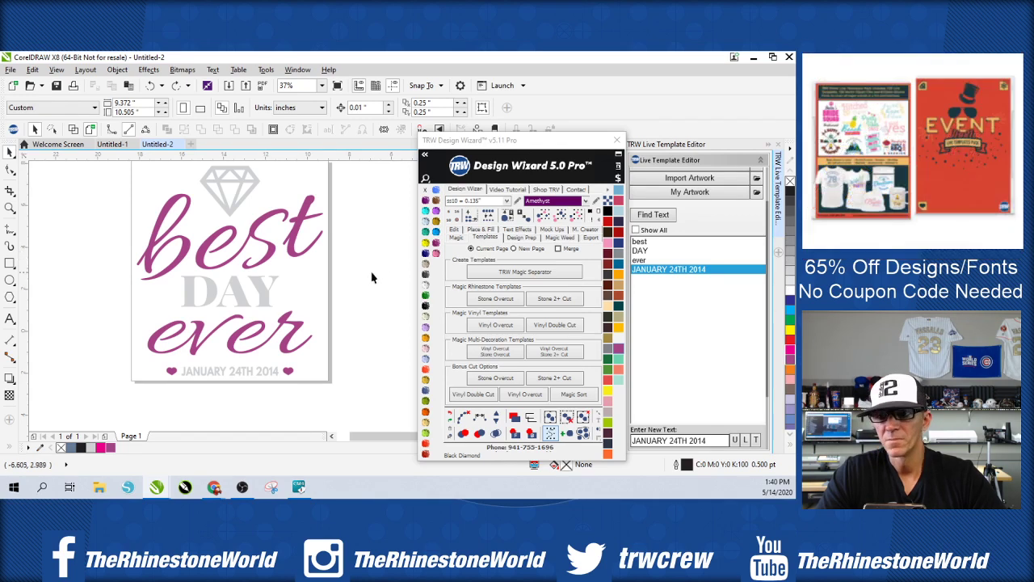
{"action": "scroll", "coordinate": [349, 286], "scroll_direction": "down", "scroll_amount": 2}
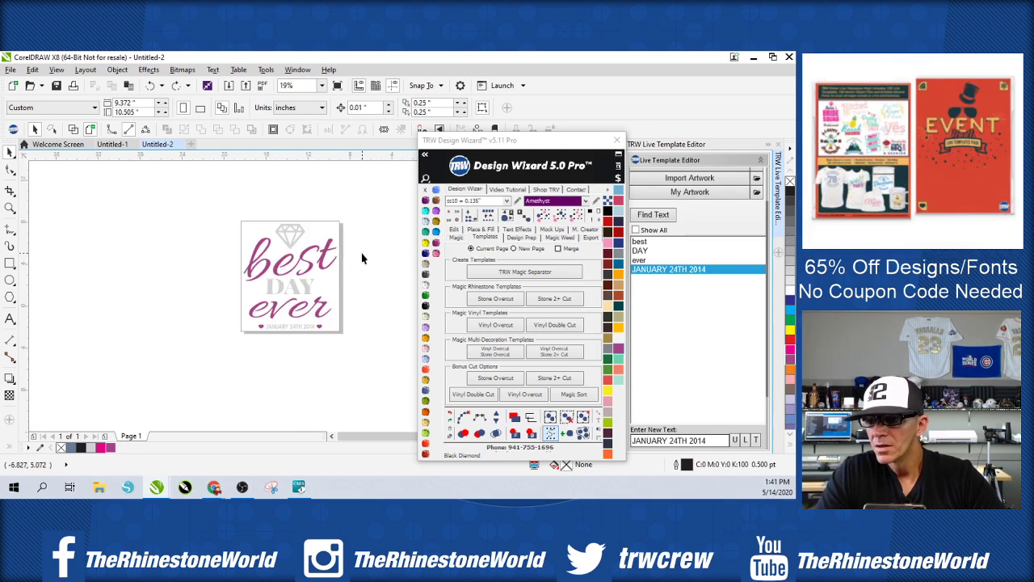
- Copy the complete Best Day Ever design into a new Letter-size document
{"action": "left_click_drag", "start_coordinate": [362, 203], "coordinate": [190, 382]}
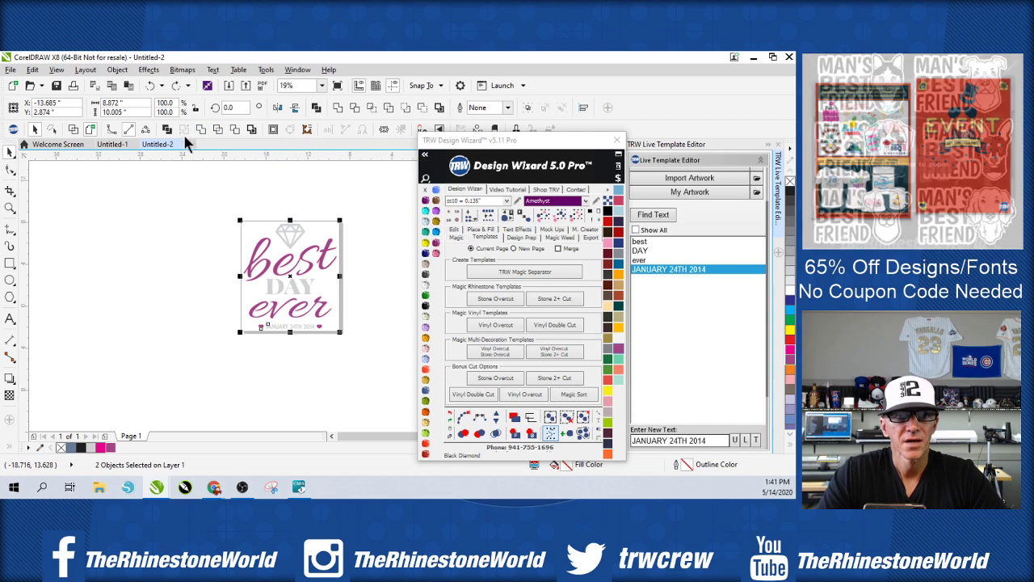
{"action": "key", "text": "ctrl+n"}
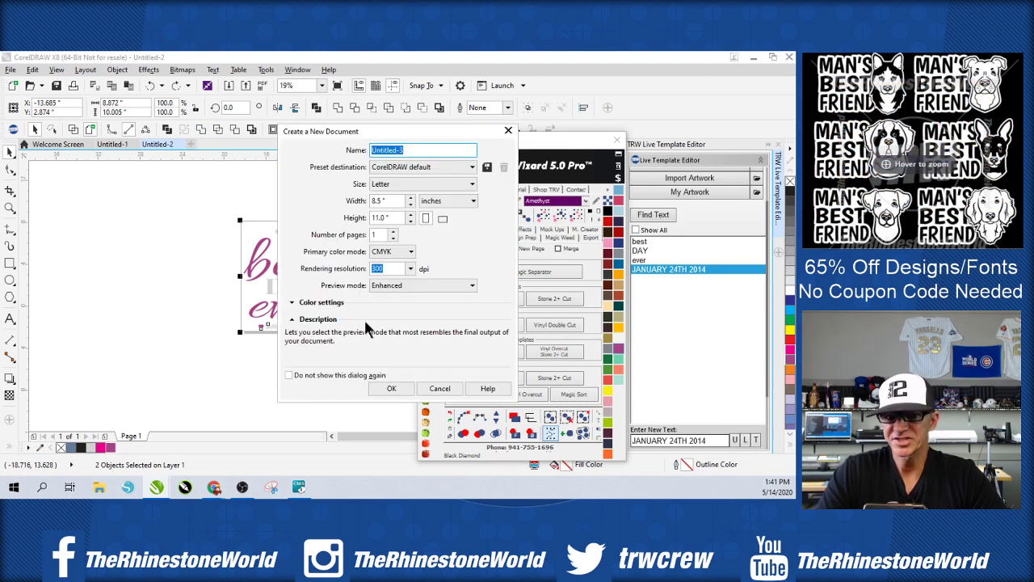
{"action": "left_click", "coordinate": [400, 385]}
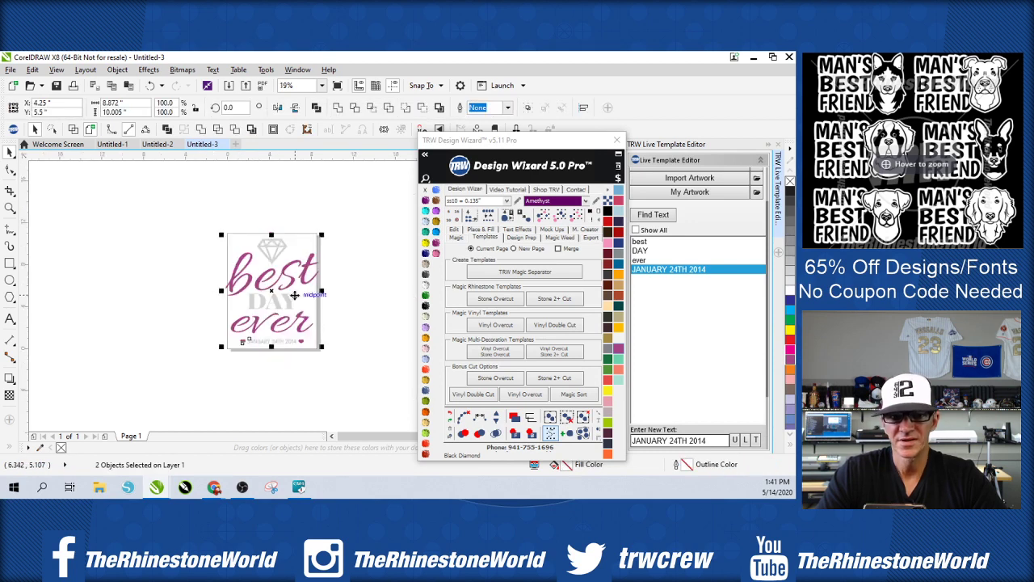
- Fit the new document's page around the pasted design, check the date line and undo the page fit
{"action": "left_click", "coordinate": [601, 214]}
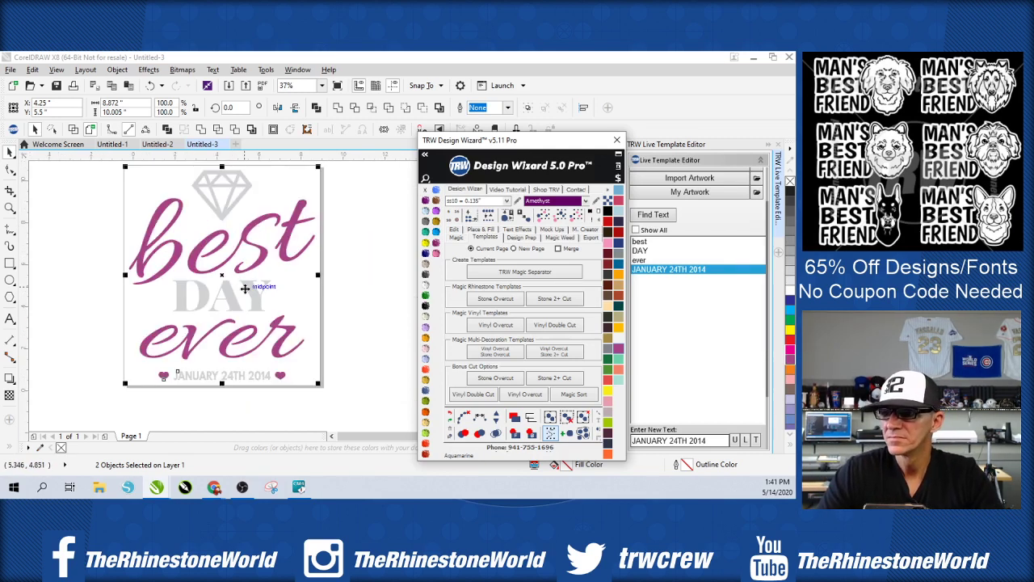
{"action": "left_click", "coordinate": [338, 356]}
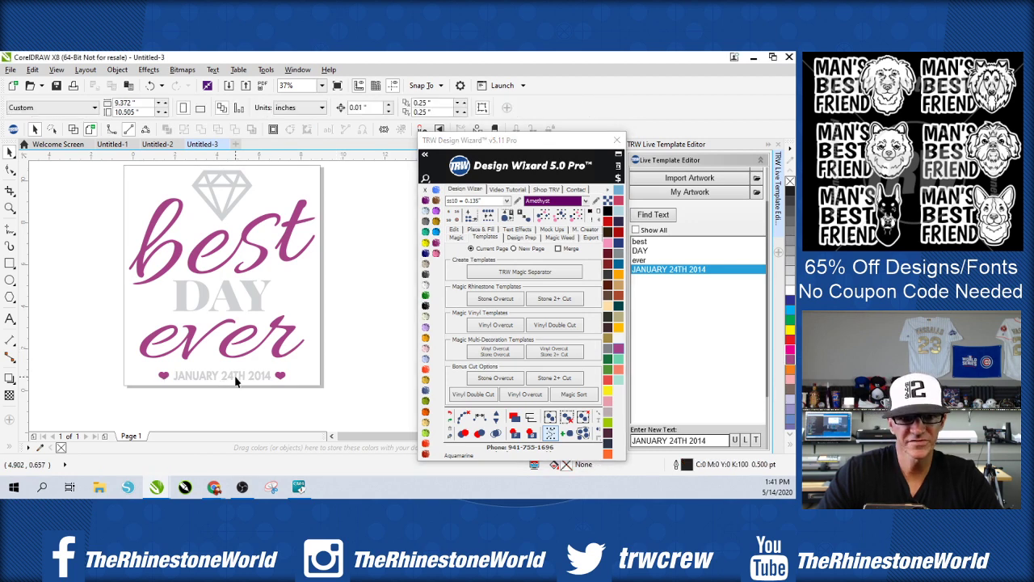
{"action": "left_click", "coordinate": [236, 380]}
{"action": "left_click", "coordinate": [356, 335]}
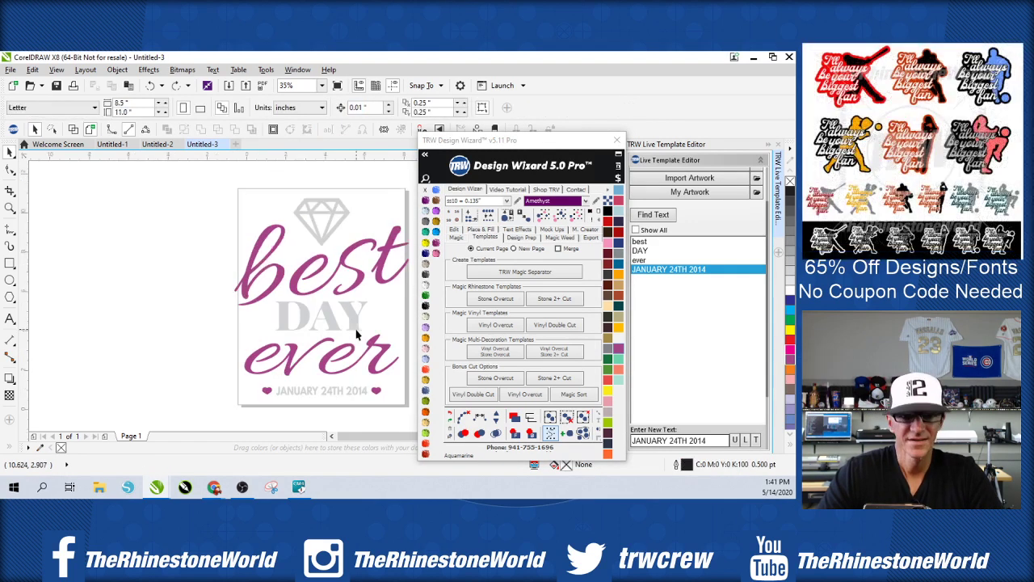
- Return to the Untitled-2 document and undo the design's page fitting, scaling and merging
{"action": "left_click", "coordinate": [156, 145]}
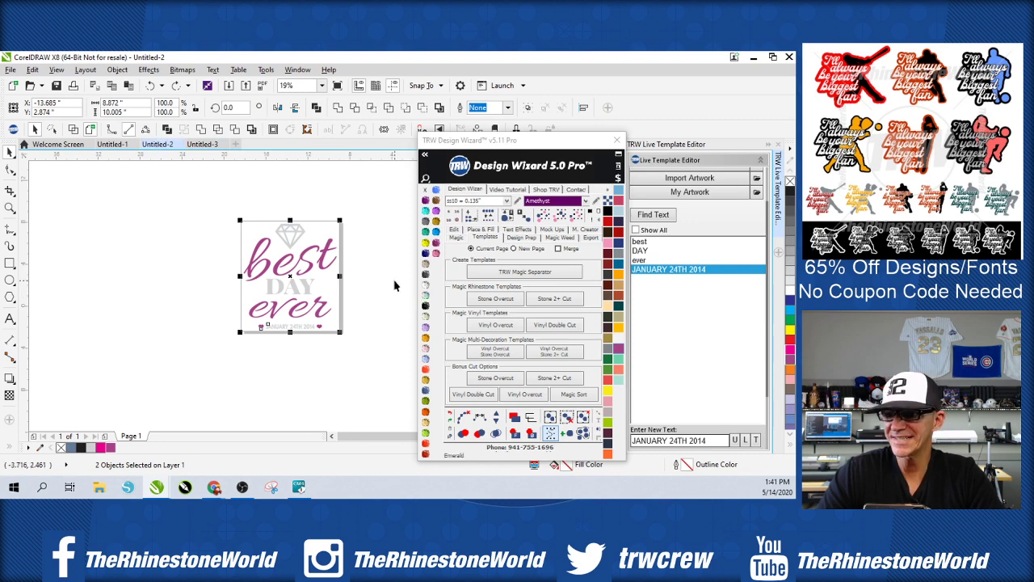
{"action": "scroll", "coordinate": [397, 283], "scroll_direction": "up", "scroll_amount": 2}
{"action": "left_click", "coordinate": [204, 388]}
{"action": "scroll", "coordinate": [203, 387], "scroll_direction": "up", "scroll_amount": 2}
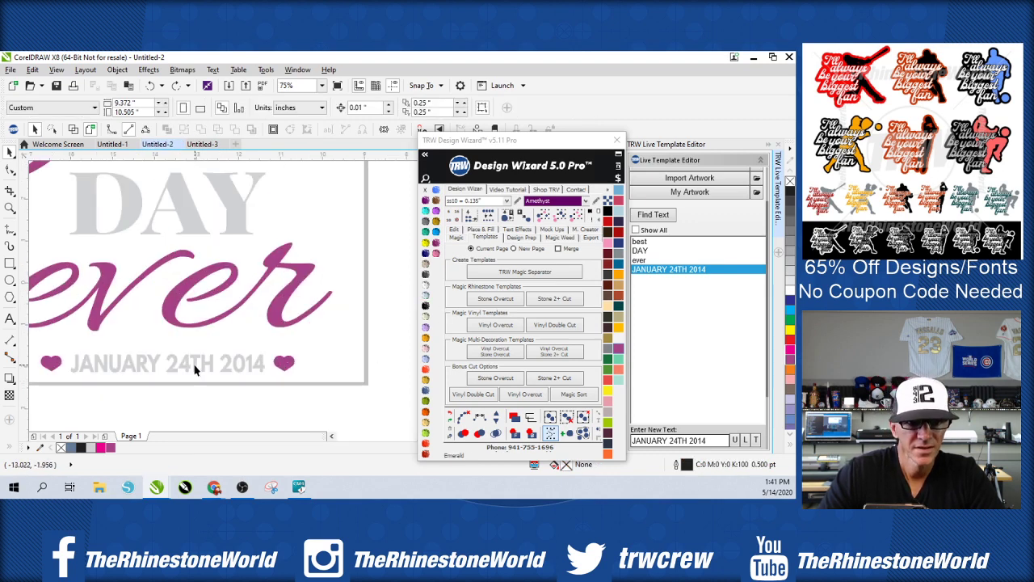
{"action": "left_click", "coordinate": [202, 374]}
{"action": "scroll", "coordinate": [220, 371], "scroll_direction": "down", "scroll_amount": 1}
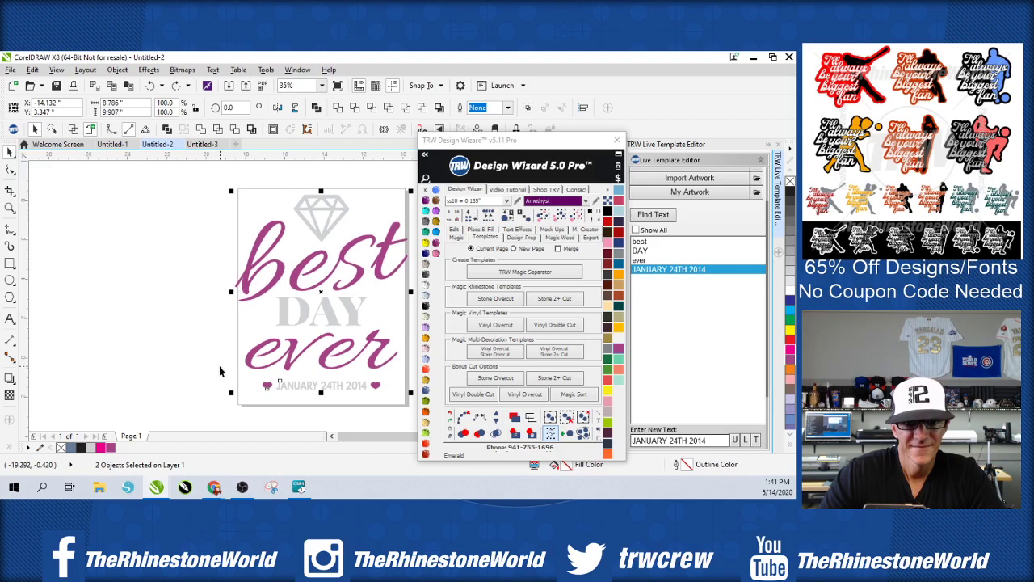
{"action": "key", "text": "ctrl+z"}
{"action": "left_click", "coordinate": [348, 384]}
{"action": "scroll", "coordinate": [349, 383], "scroll_direction": "up", "scroll_amount": 1}
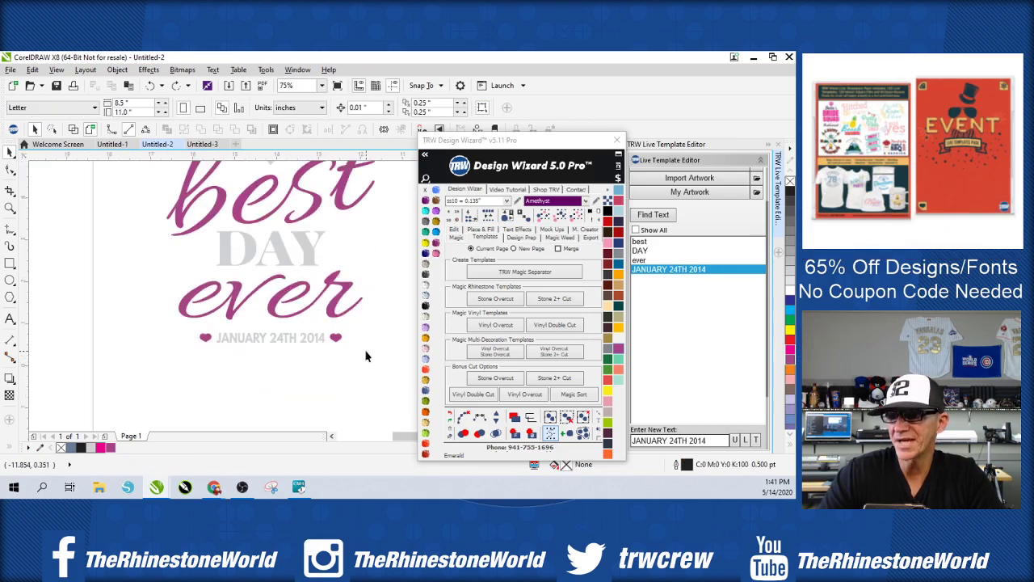
- Remove "TH" from the date line in the Live Template Editor so it reads "JANUARY 24 2014", and deselect the text
{"action": "left_click", "coordinate": [289, 340]}
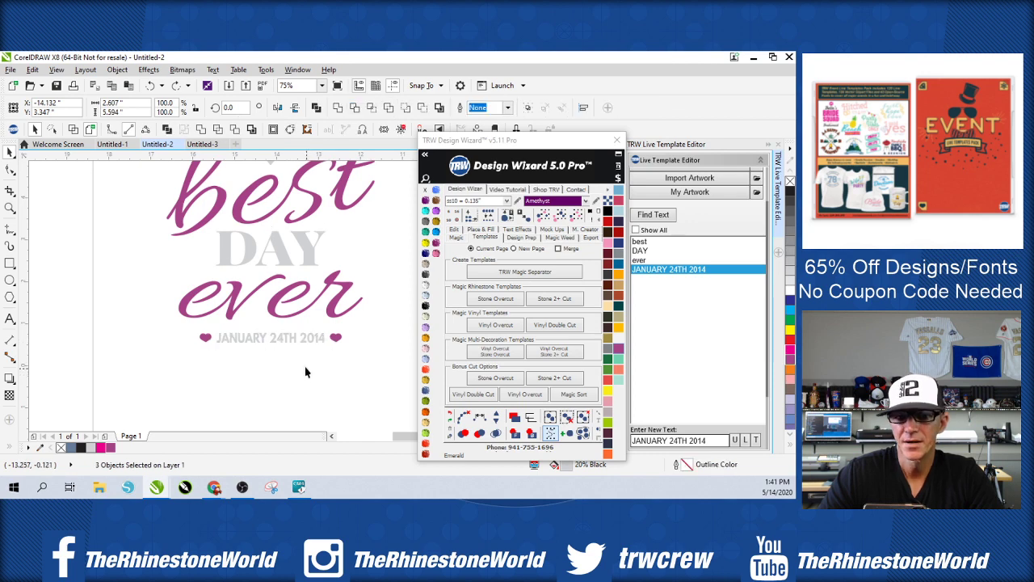
{"action": "key", "text": "ctrl+F7"}
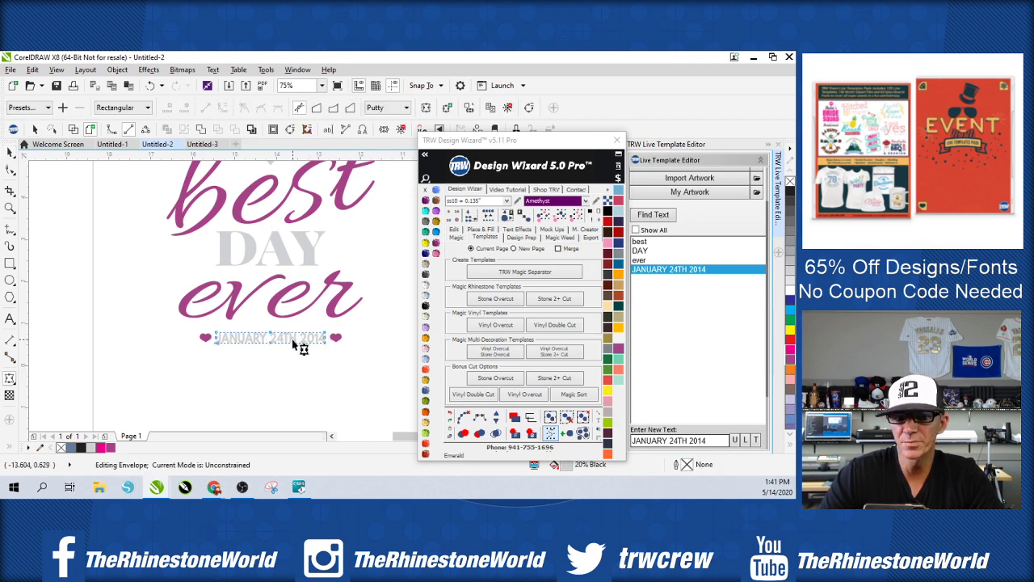
{"action": "left_click", "coordinate": [9, 151]}
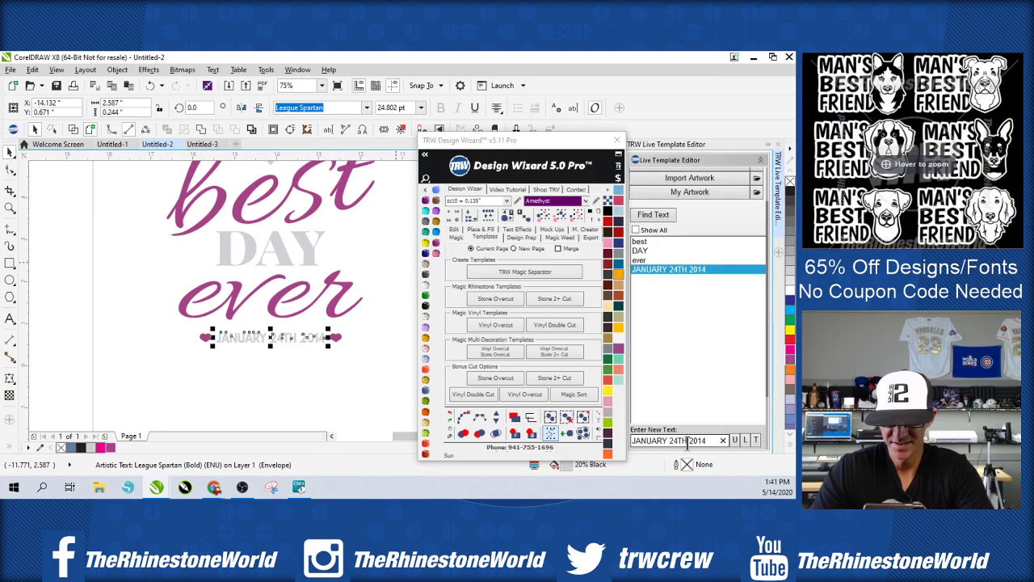
{"action": "key", "text": "BackSpace"}
{"action": "key", "text": "BackSpace"}
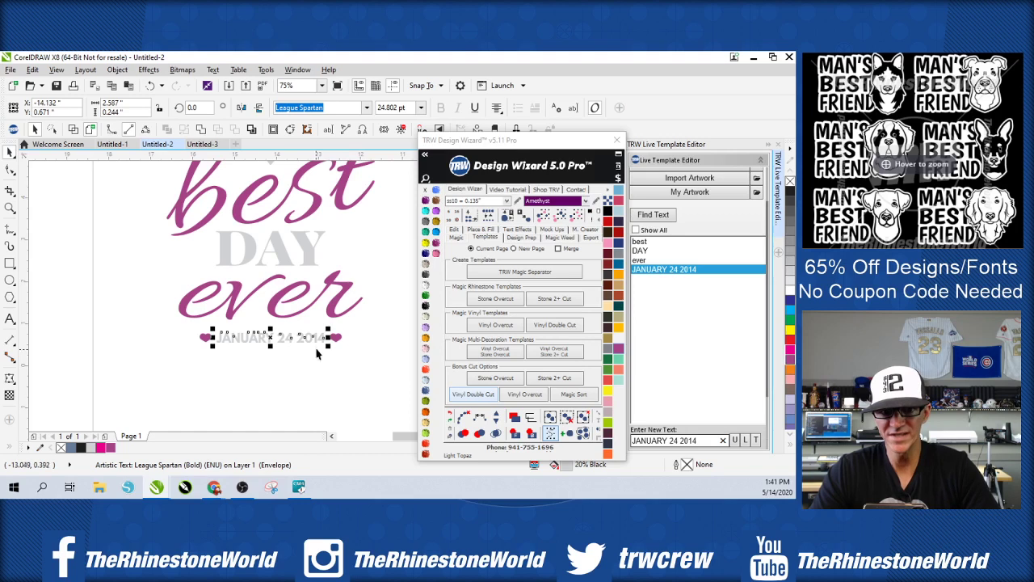
{"action": "left_click", "coordinate": [356, 389]}
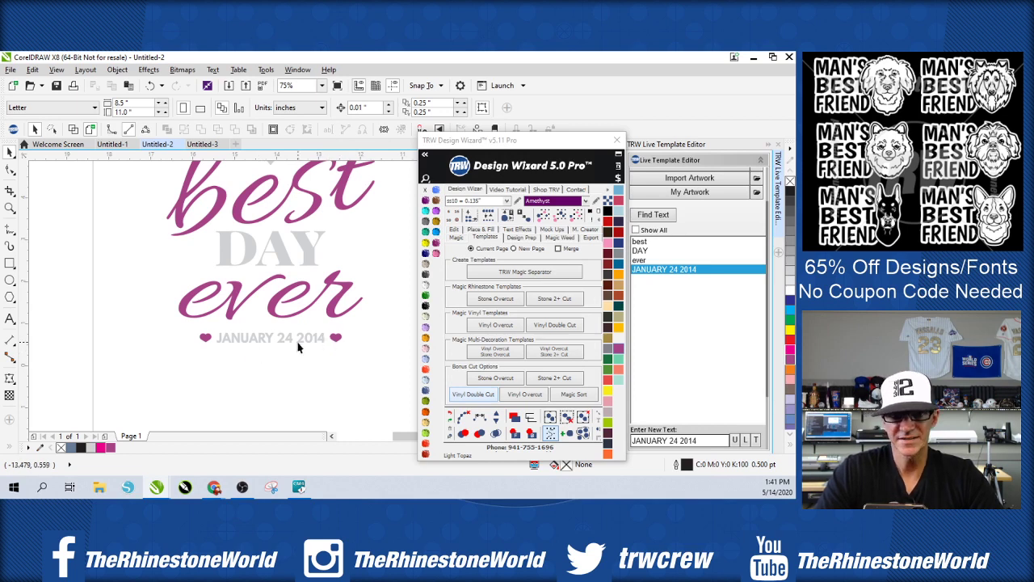
- Add a comma to the date line in the Live Template Editor so it reads "JANUARY 24, 2014"
{"action": "left_click", "coordinate": [680, 441]}
{"action": "type", "text": ","}
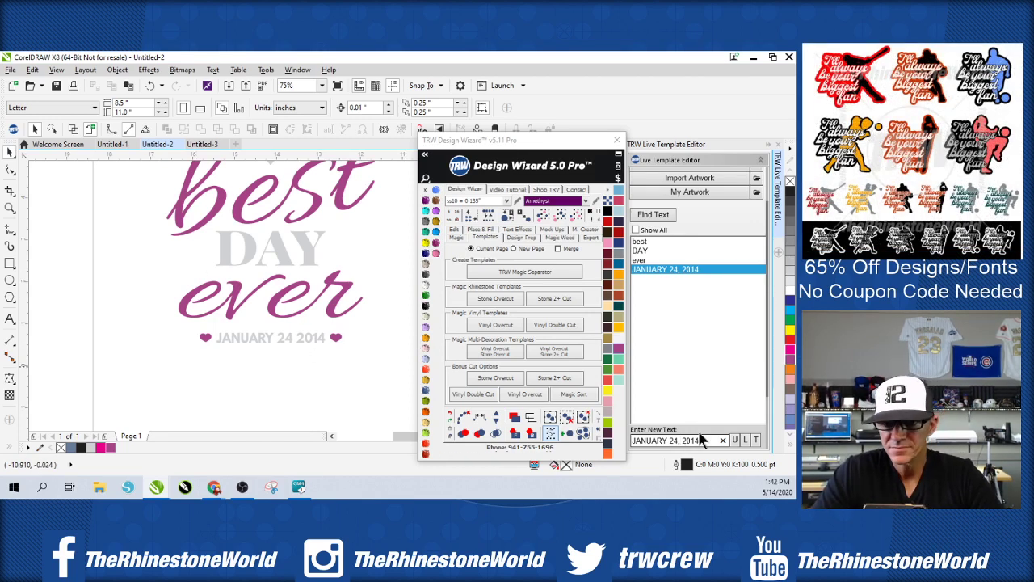
{"action": "left_click", "coordinate": [302, 338]}
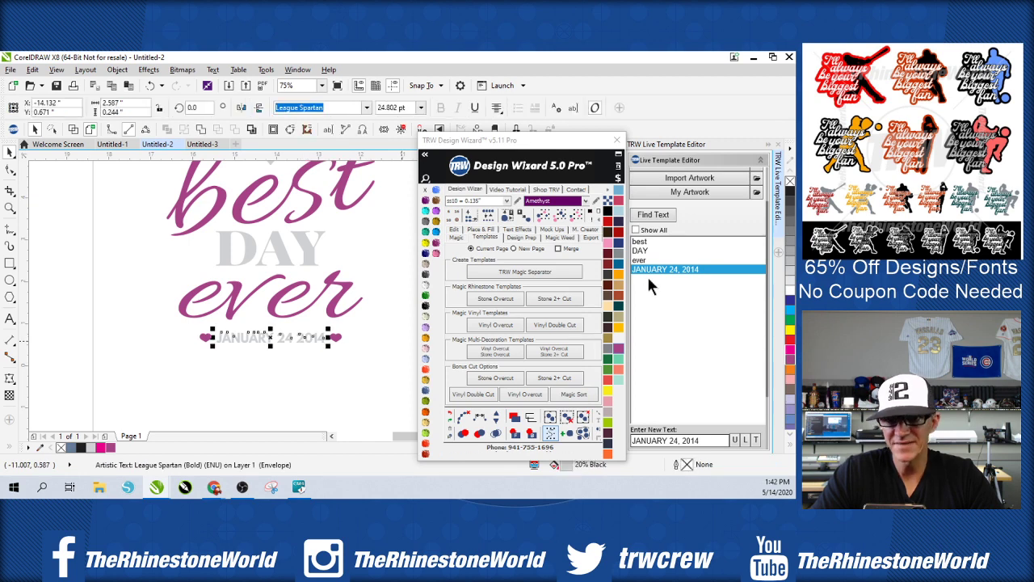
{"action": "left_click", "coordinate": [654, 215]}
{"action": "left_click", "coordinate": [670, 269]}
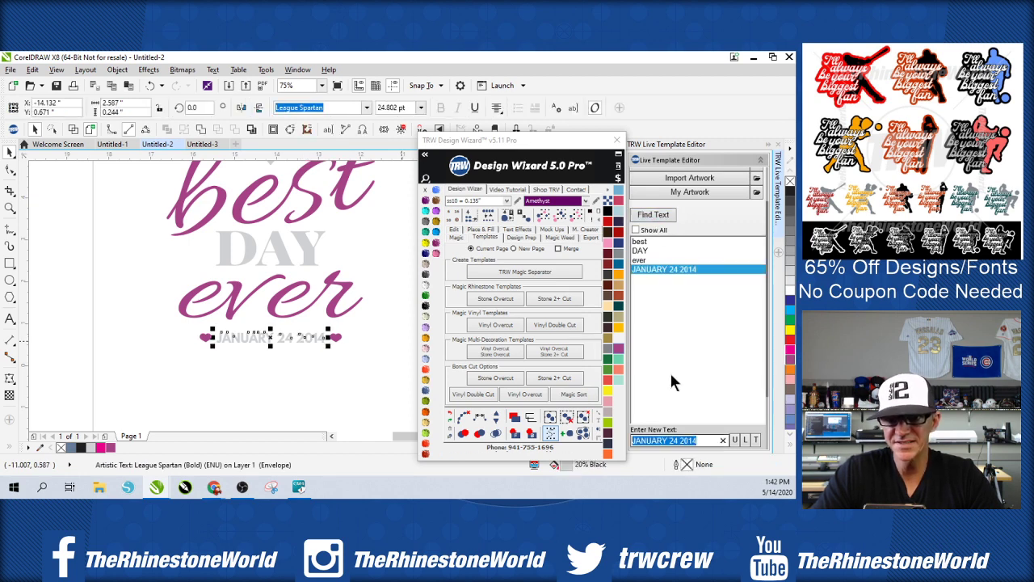
{"action": "left_click", "coordinate": [678, 441]}
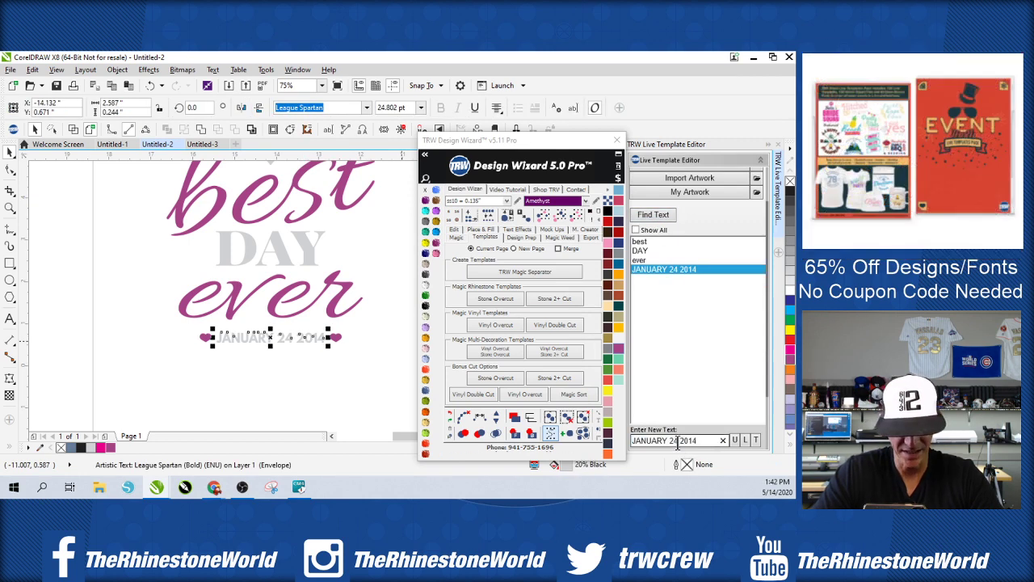
{"action": "type", "text": ","}
{"action": "left_click", "coordinate": [366, 385]}
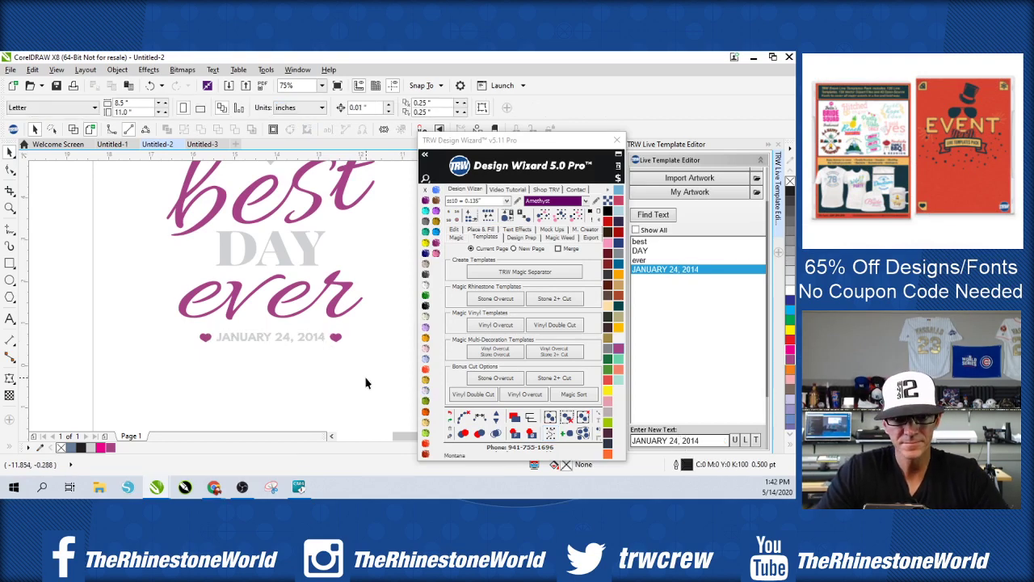
{"action": "scroll", "coordinate": [298, 345], "scroll_direction": "up", "scroll_amount": 2}
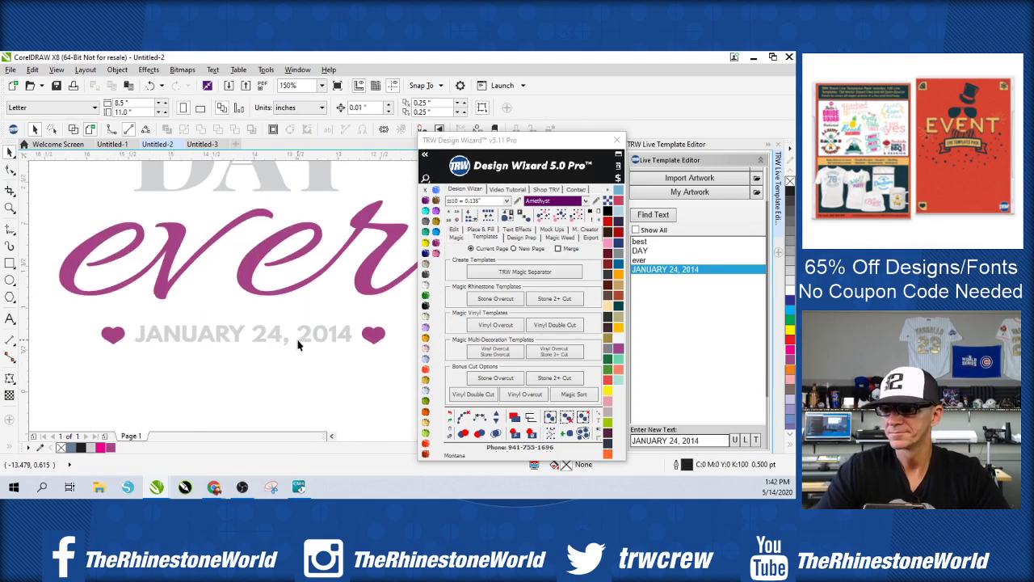
{"action": "scroll", "coordinate": [291, 291], "scroll_direction": "down", "scroll_amount": 4}
{"action": "scroll", "coordinate": [310, 235], "scroll_direction": "up", "scroll_amount": 2}
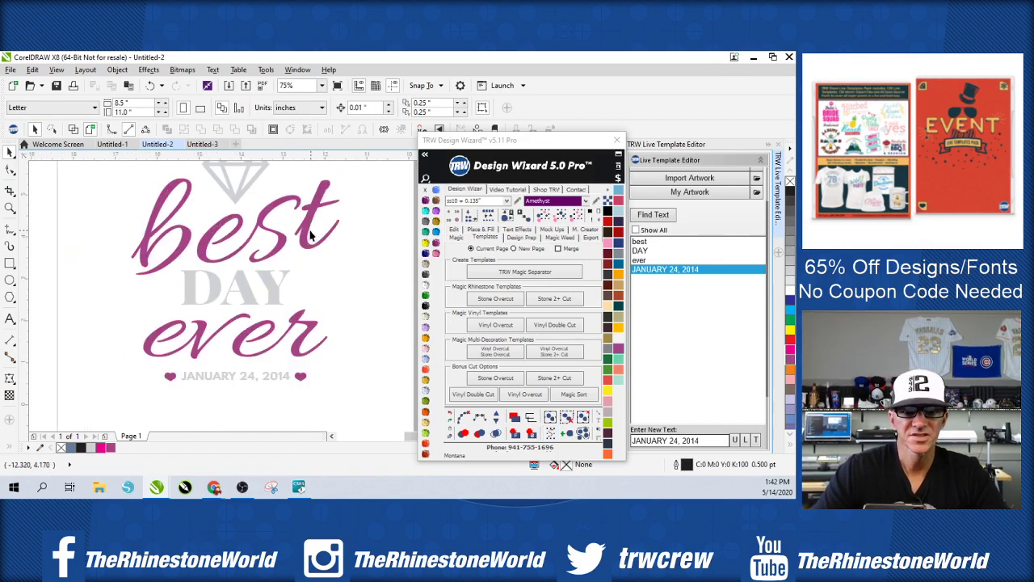
- Merge the gray diamond, the word DAY and the date line into one object, and deselect it
{"action": "left_click", "coordinate": [246, 191]}
{"action": "left_click", "coordinate": [273, 300]}
{"action": "left_click", "coordinate": [288, 376], "text": "shift"}
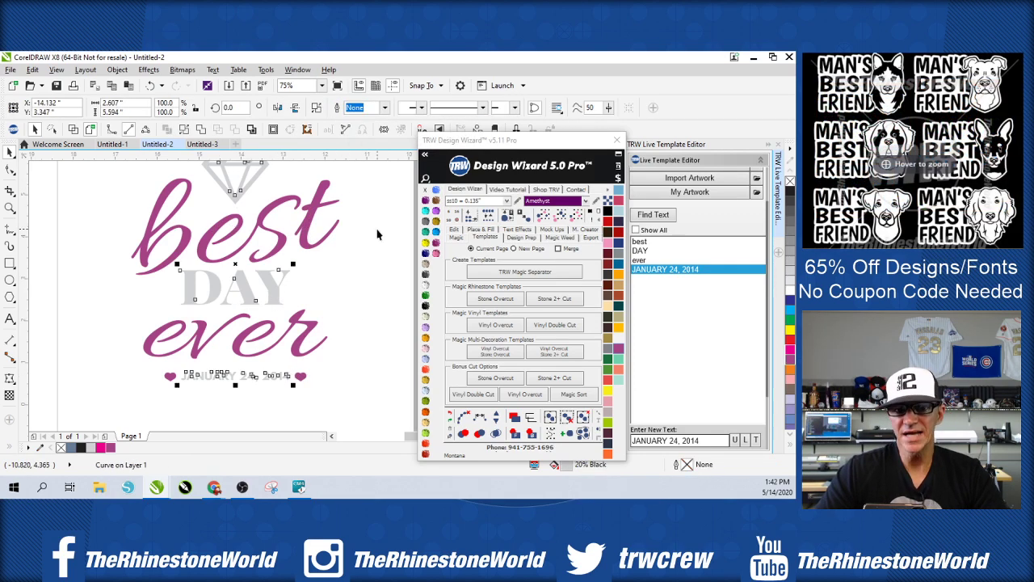
{"action": "left_click", "coordinate": [339, 252]}
- Merge the purple words "best" and "ever" and the hearts into one object, and deselect it
{"action": "left_click", "coordinate": [303, 245]}
{"action": "left_click", "coordinate": [310, 316], "text": "shift"}
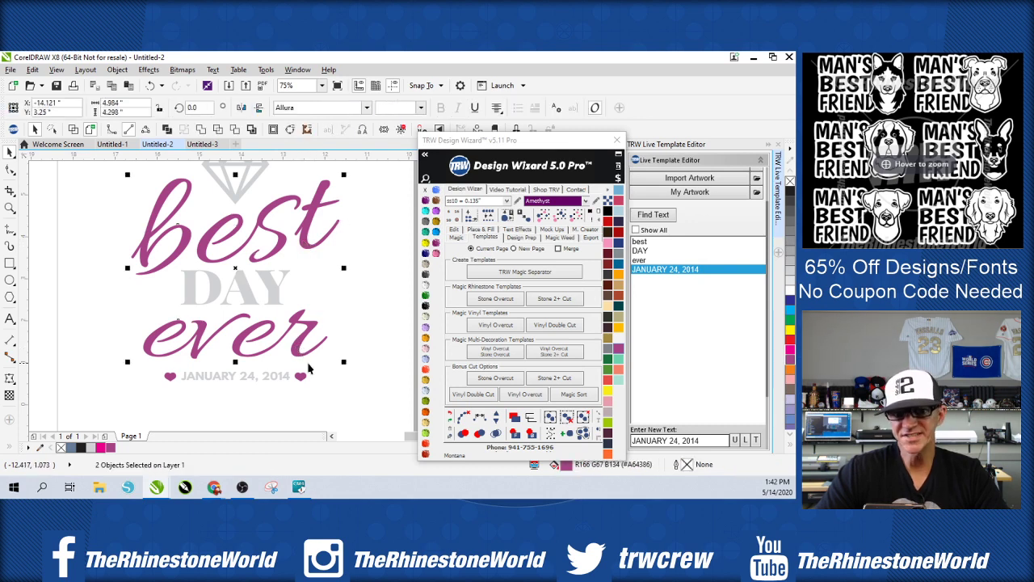
{"action": "left_click", "coordinate": [304, 378], "text": "shift"}
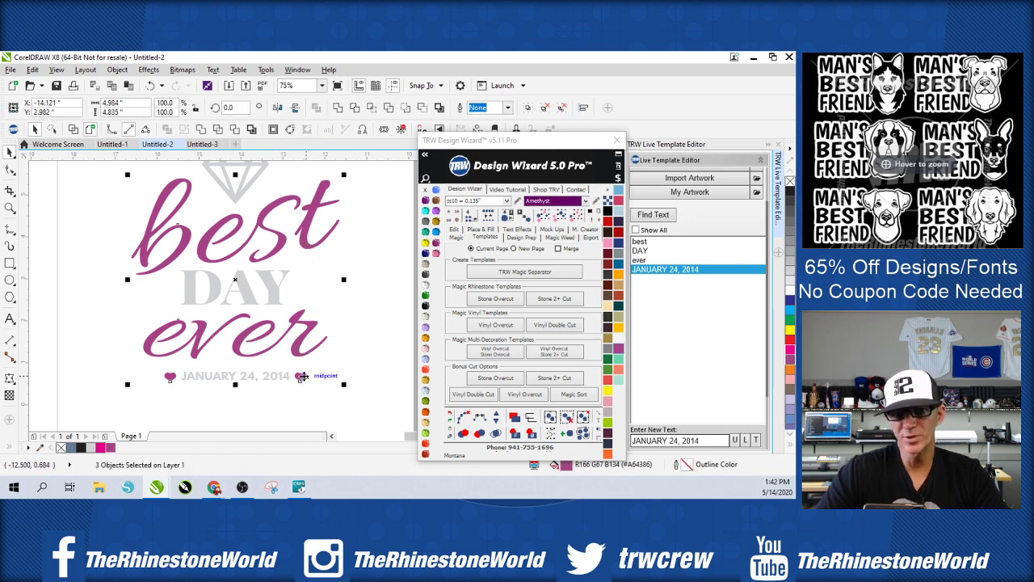
{"action": "left_click", "coordinate": [340, 113]}
{"action": "left_click", "coordinate": [363, 308]}
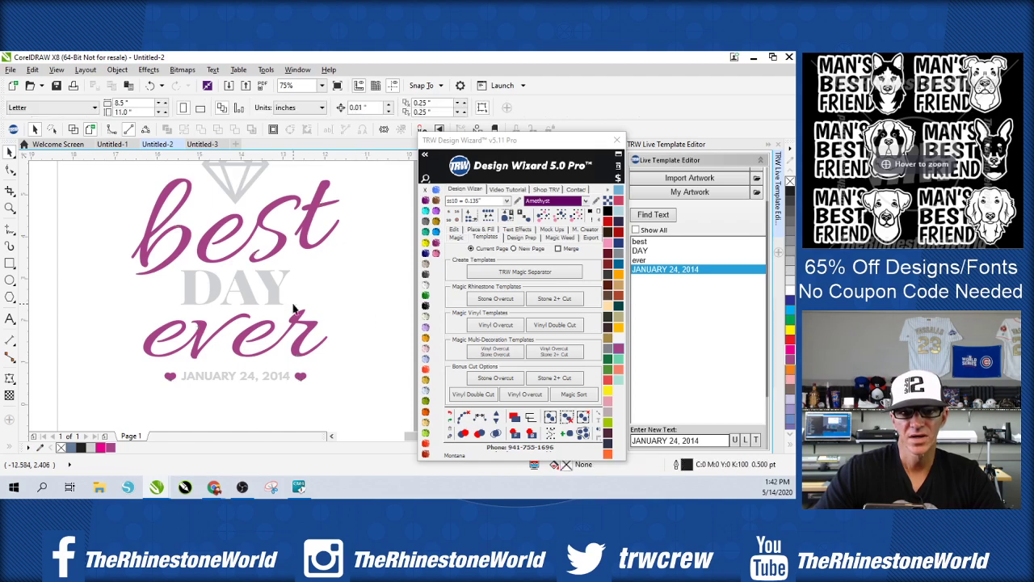
- Enlarge the whole Best Day Ever design proportionally from its center to about 8.875 by 10.009 inches
{"action": "key", "text": "shift+F4"}
{"action": "key", "text": "ctrl+a"}
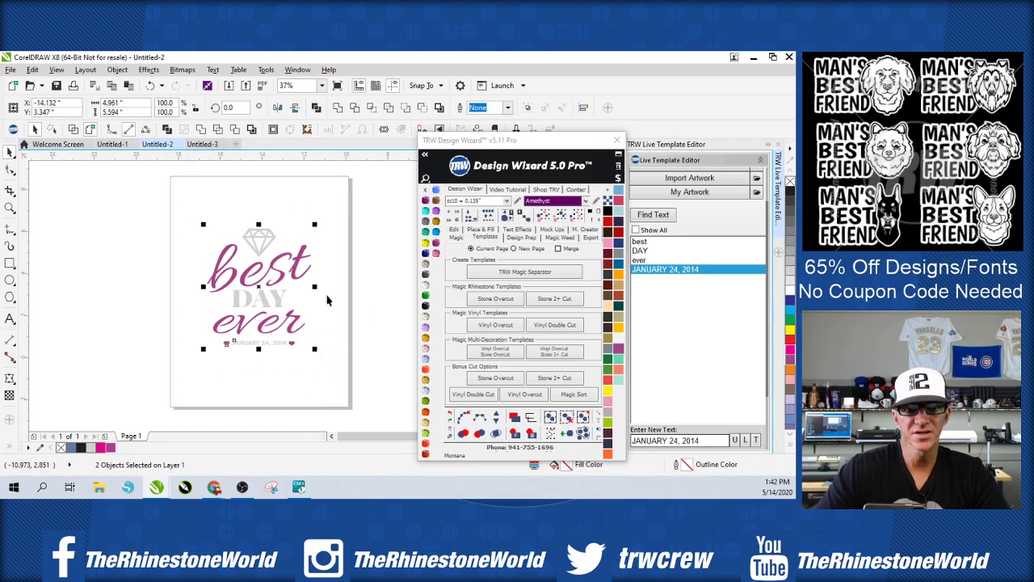
{"action": "left_click_drag", "start_coordinate": [315, 225], "coordinate": [393, 181]}
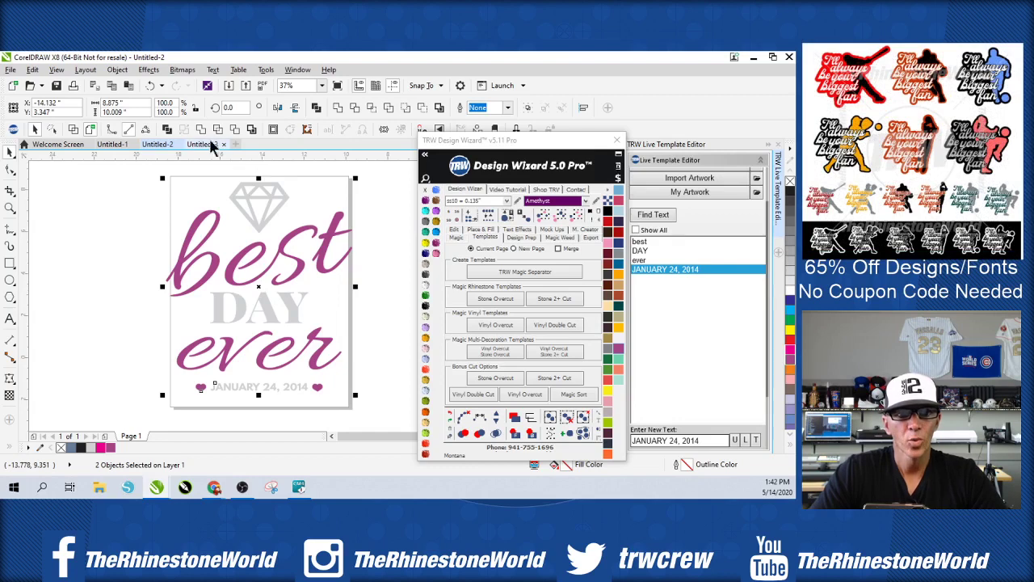
- Copy the enlarged design into a new Letter-size document and create Magic Vinyl Templates with the Vinyl Overcut option
{"action": "left_click", "coordinate": [236, 145]}
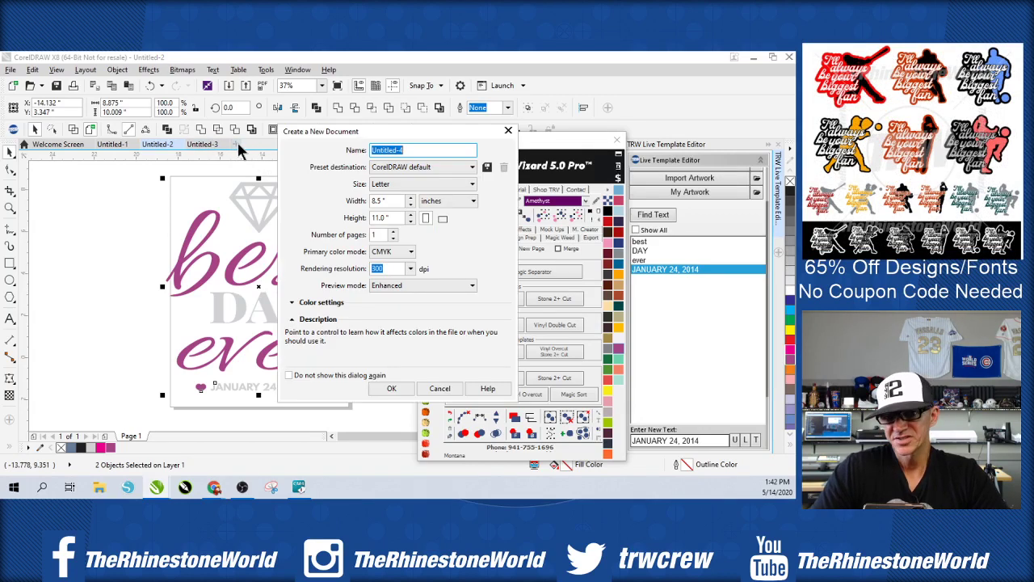
{"action": "left_click", "coordinate": [394, 386]}
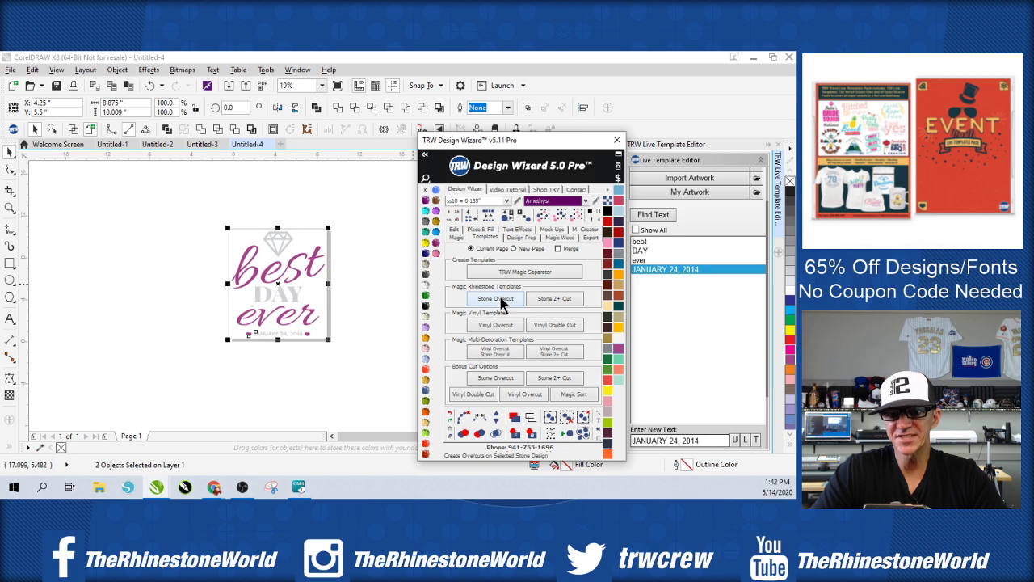
{"action": "left_click", "coordinate": [497, 327]}
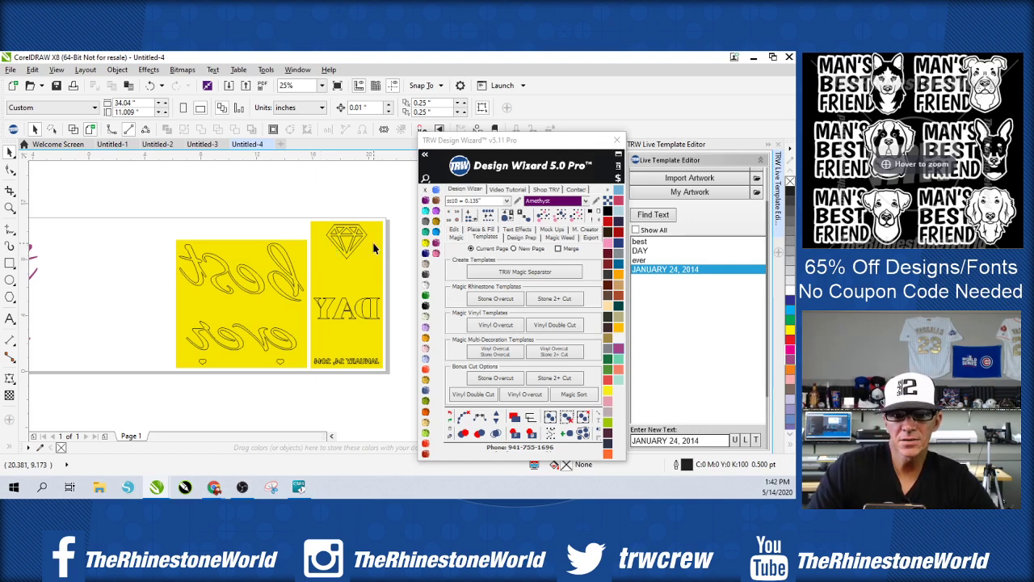
- Examine the mirrored vinyl cut templates and the color design beside them
{"action": "scroll", "coordinate": [307, 300], "scroll_direction": "down", "scroll_amount": 2}
{"action": "scroll", "coordinate": [160, 323], "scroll_direction": "up", "scroll_amount": 2}
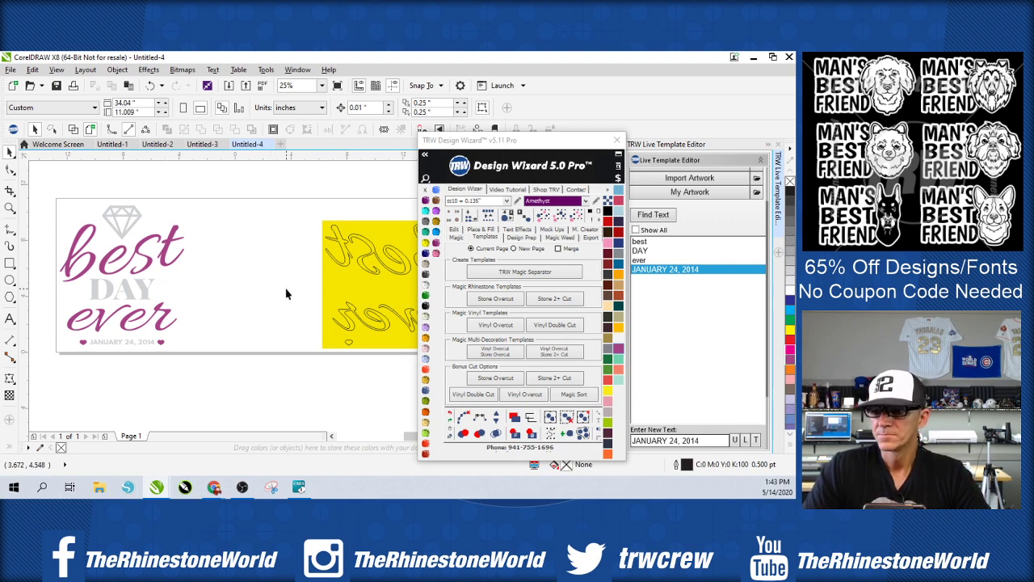
{"action": "scroll", "coordinate": [187, 294], "scroll_direction": "down", "scroll_amount": 1}
{"action": "scroll", "coordinate": [188, 294], "scroll_direction": "up", "scroll_amount": 1}
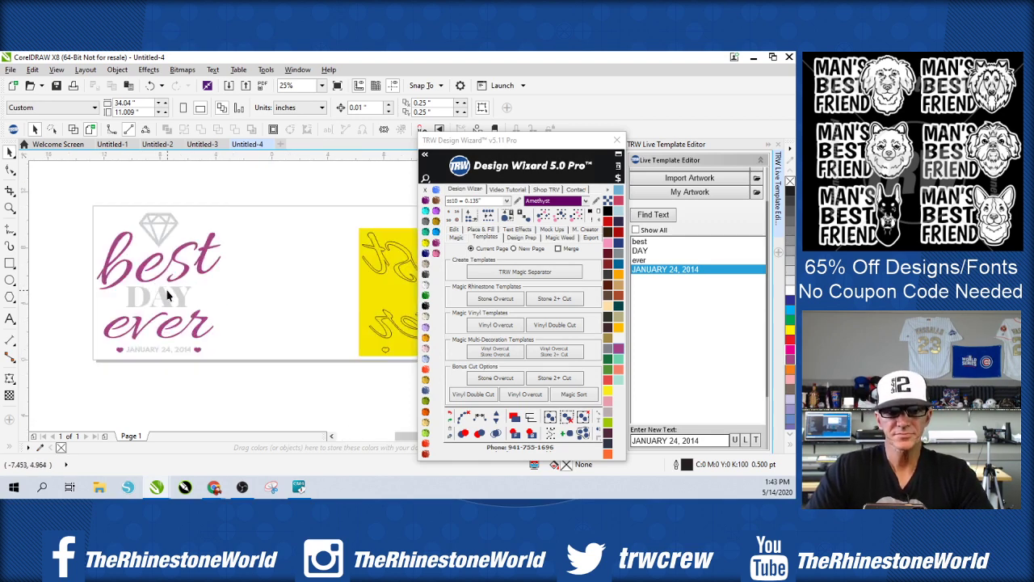
{"action": "scroll", "coordinate": [183, 294], "scroll_direction": "up", "scroll_amount": 1}
{"action": "scroll", "coordinate": [182, 289], "scroll_direction": "down", "scroll_amount": 1}
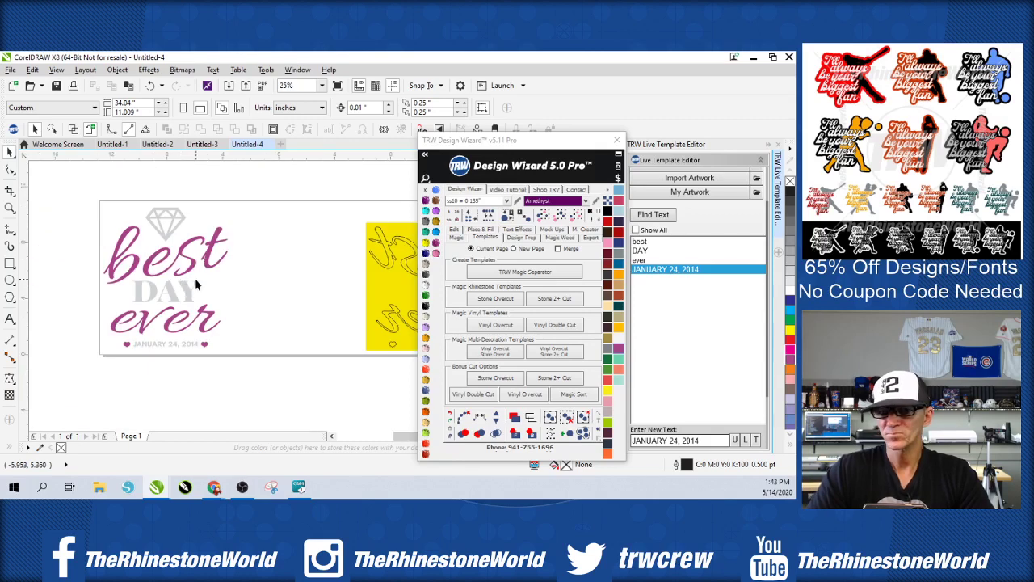
{"action": "scroll", "coordinate": [176, 276], "scroll_direction": "up", "scroll_amount": 1}
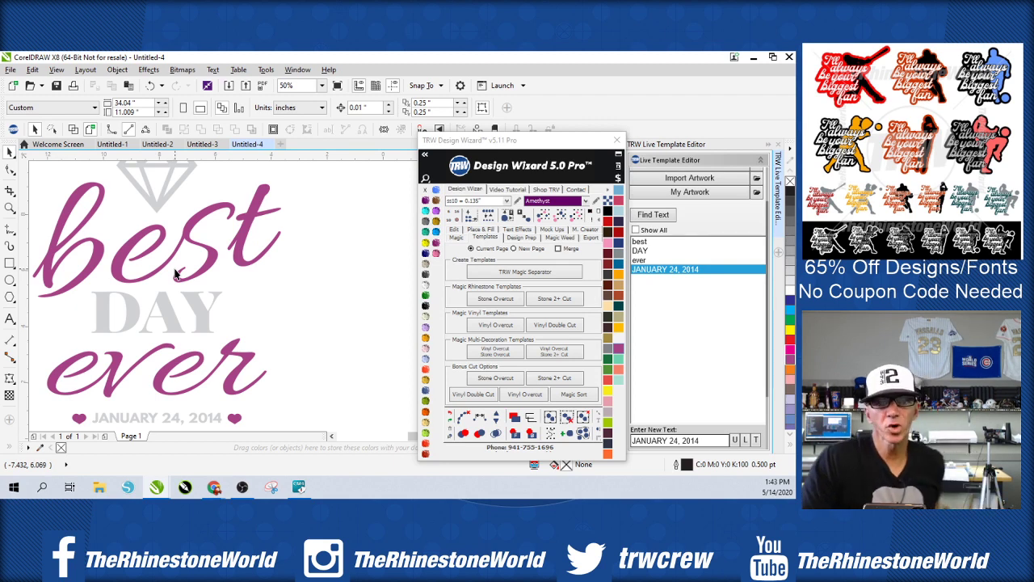
{"action": "scroll", "coordinate": [229, 298], "scroll_direction": "down", "scroll_amount": 1}
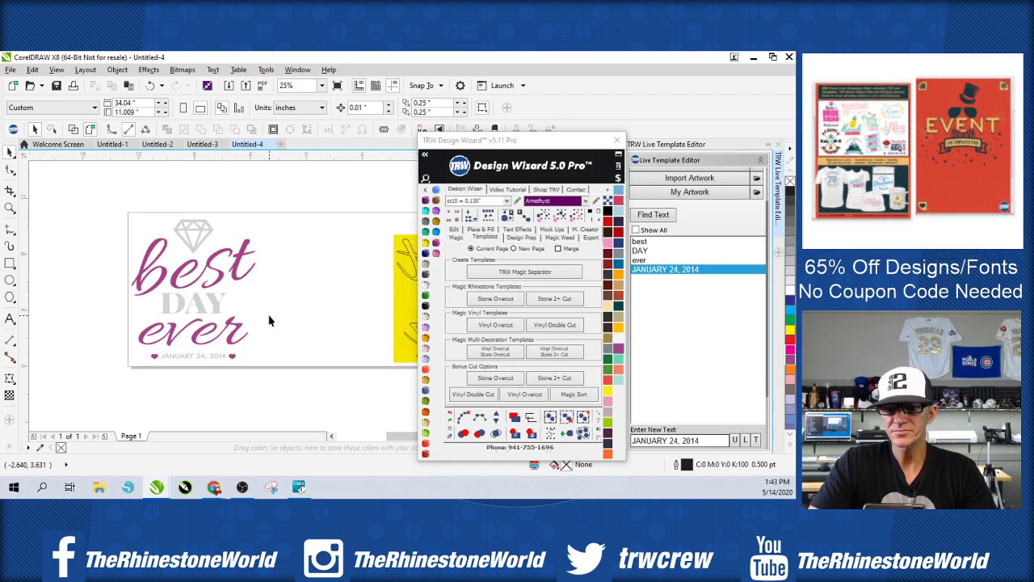
- Select the complete color design, compare it with the two mirrored cut templates, and deselect it
{"action": "left_click_drag", "start_coordinate": [312, 202], "coordinate": [89, 403]}
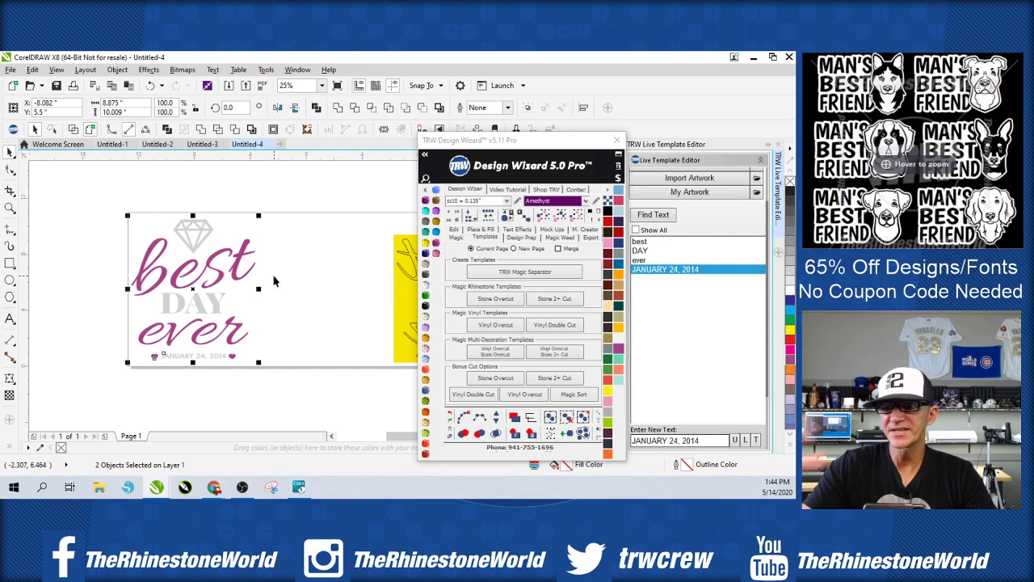
{"action": "left_click_drag", "start_coordinate": [308, 198], "coordinate": [104, 390]}
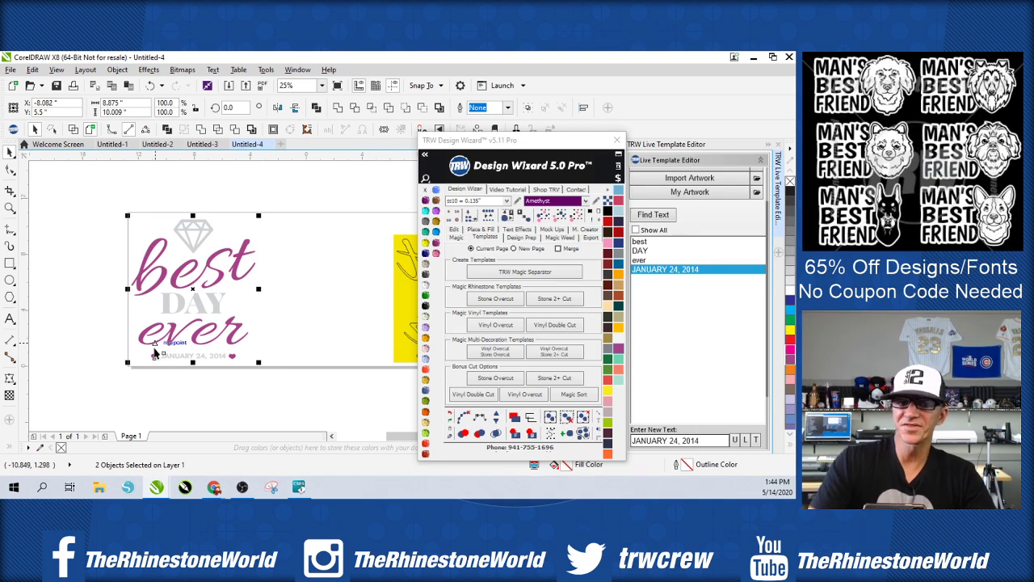
{"action": "left_click_drag", "start_coordinate": [208, 310], "coordinate": [215, 305]}
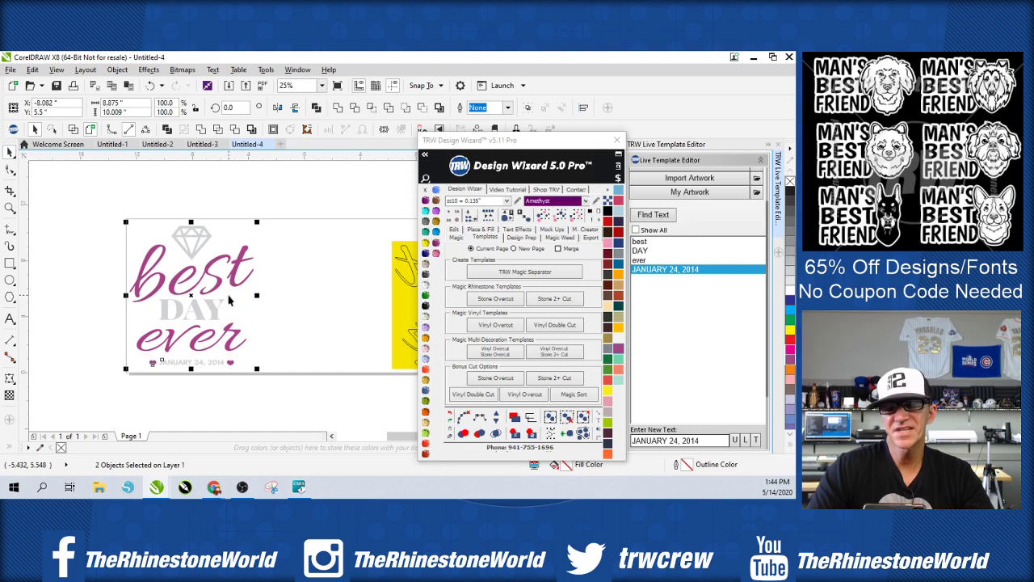
{"action": "scroll", "coordinate": [230, 295], "scroll_direction": "down", "scroll_amount": 2}
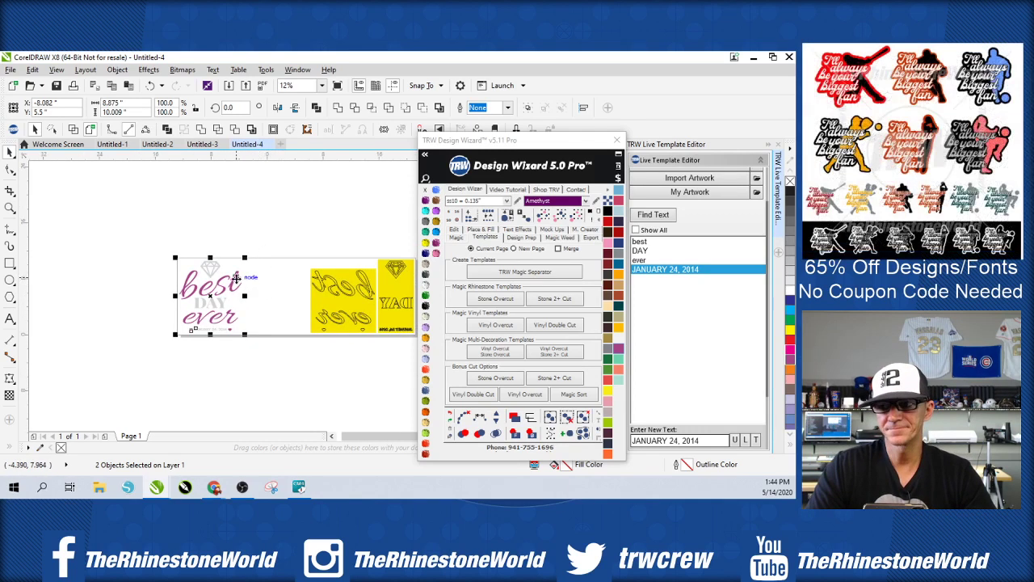
{"action": "scroll", "coordinate": [235, 279], "scroll_direction": "down", "scroll_amount": 1}
{"action": "scroll", "coordinate": [323, 295], "scroll_direction": "up", "scroll_amount": 1}
{"action": "scroll", "coordinate": [300, 295], "scroll_direction": "up", "scroll_amount": 1}
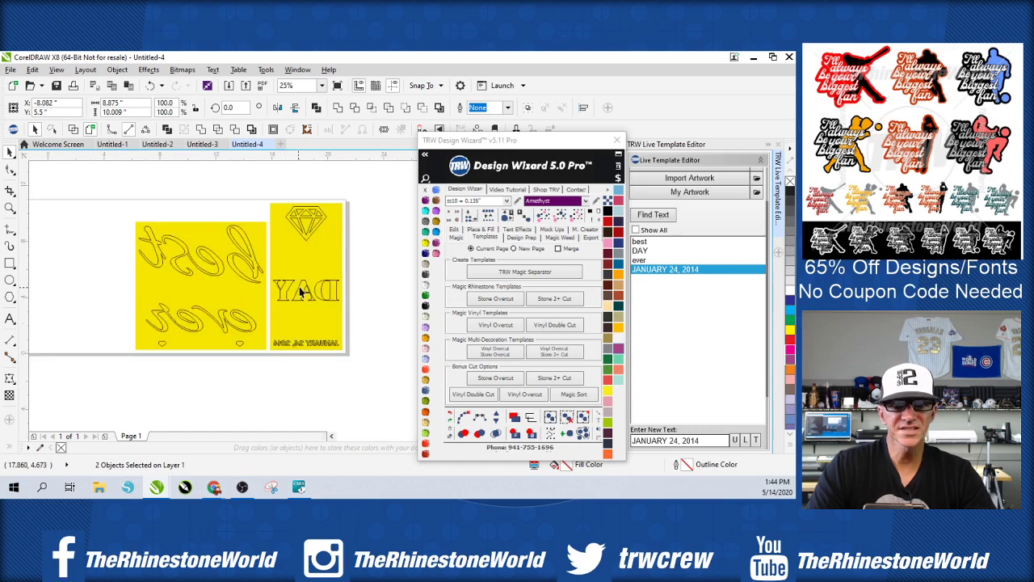
{"action": "left_click", "coordinate": [377, 299]}
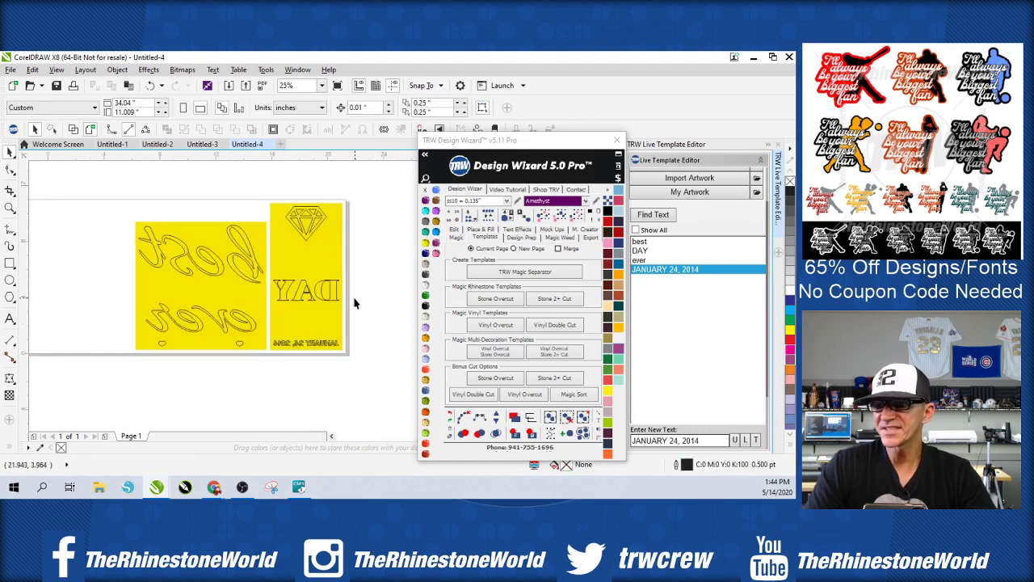
- Select the narrow template holding the diamond, DAY and date, inspect its spacing, and clear the selection
{"action": "left_click_drag", "start_coordinate": [373, 191], "coordinate": [273, 386]}
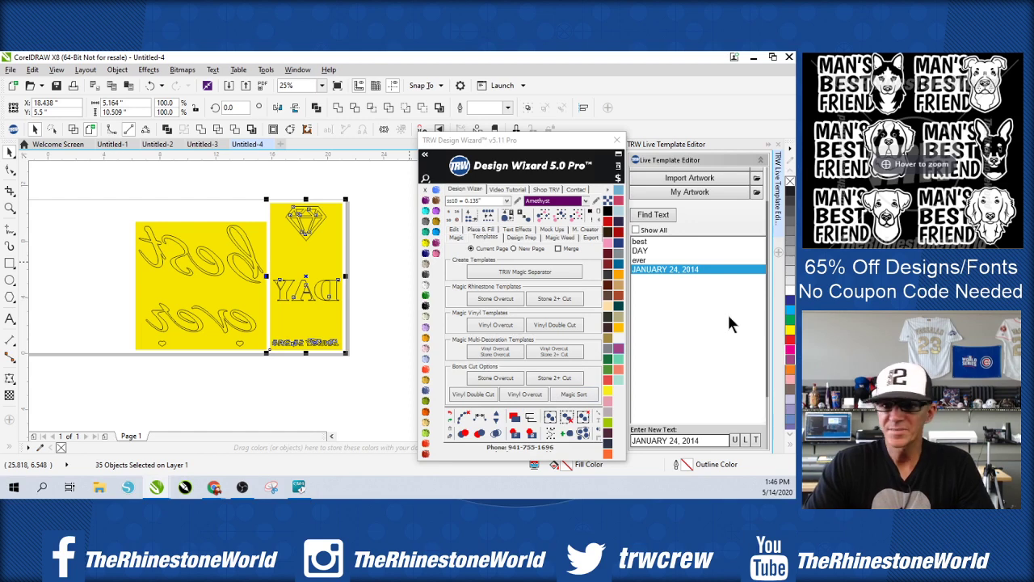
{"action": "mouse_move", "coordinate": [557, 142]}
{"action": "left_mouse_down"}
{"action": "mouse_move", "coordinate": [500, 138]}
{"action": "mouse_move", "coordinate": [550, 140]}
{"action": "left_mouse_up"}
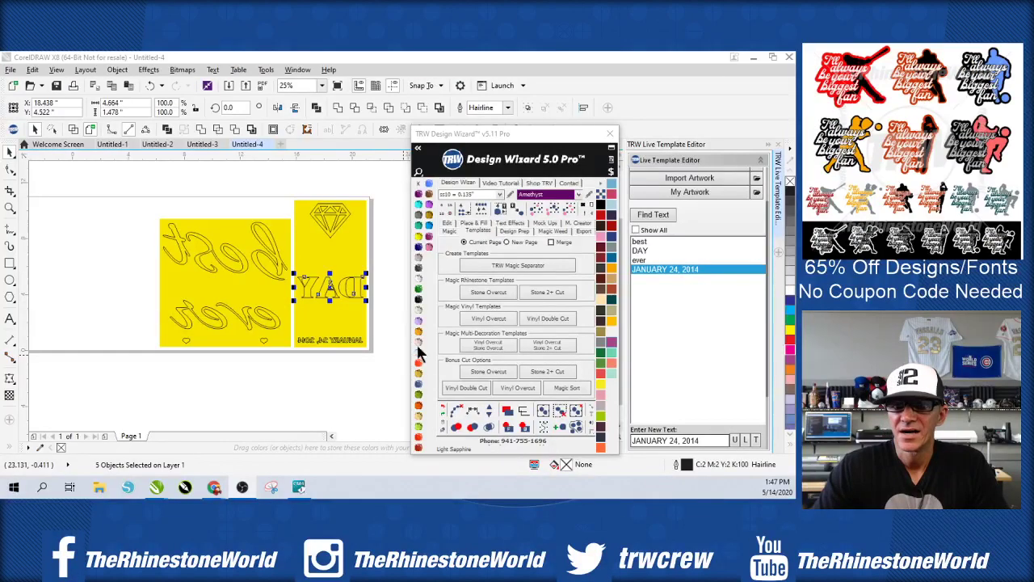
{"action": "left_click", "coordinate": [394, 335]}
{"action": "scroll", "coordinate": [369, 258], "scroll_direction": "up", "scroll_amount": 2}
{"action": "scroll", "coordinate": [370, 302], "scroll_direction": "down", "scroll_amount": 2}
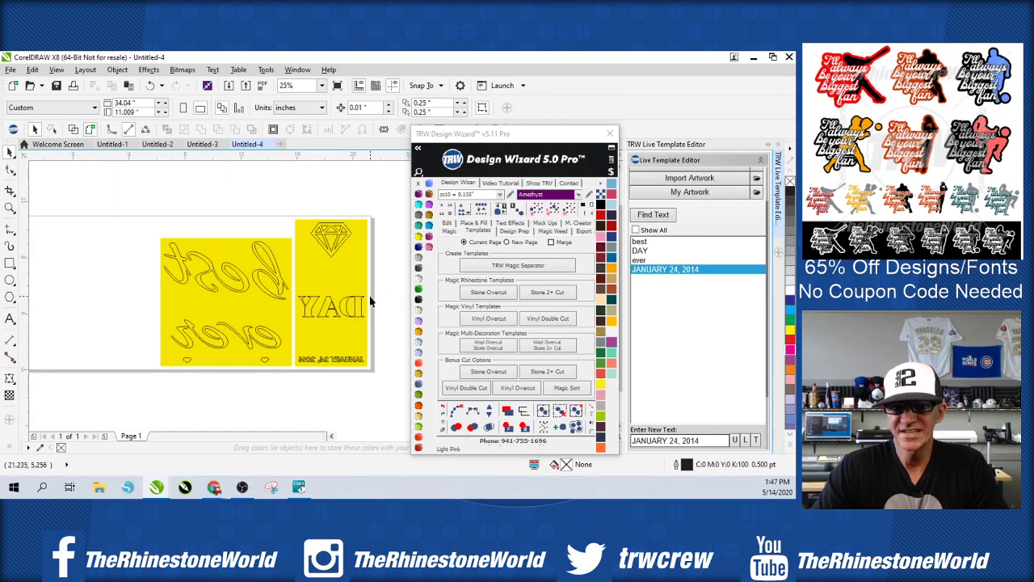
- Move the mirrored DAY up beneath the diamond and the mirrored date line up beneath DAY in the narrow template
{"action": "left_click_drag", "start_coordinate": [385, 275], "coordinate": [331, 242]}
{"action": "scroll", "coordinate": [333, 316], "scroll_direction": "up", "scroll_amount": 2}
{"action": "scroll", "coordinate": [331, 242], "scroll_direction": "down", "scroll_amount": 2}
{"action": "left_click_drag", "start_coordinate": [392, 329], "coordinate": [291, 375]}
{"action": "left_click_drag", "start_coordinate": [331, 349], "coordinate": [331, 282]}
{"action": "left_click", "coordinate": [393, 297]}
{"action": "scroll", "coordinate": [393, 298], "scroll_direction": "up", "scroll_amount": 2}
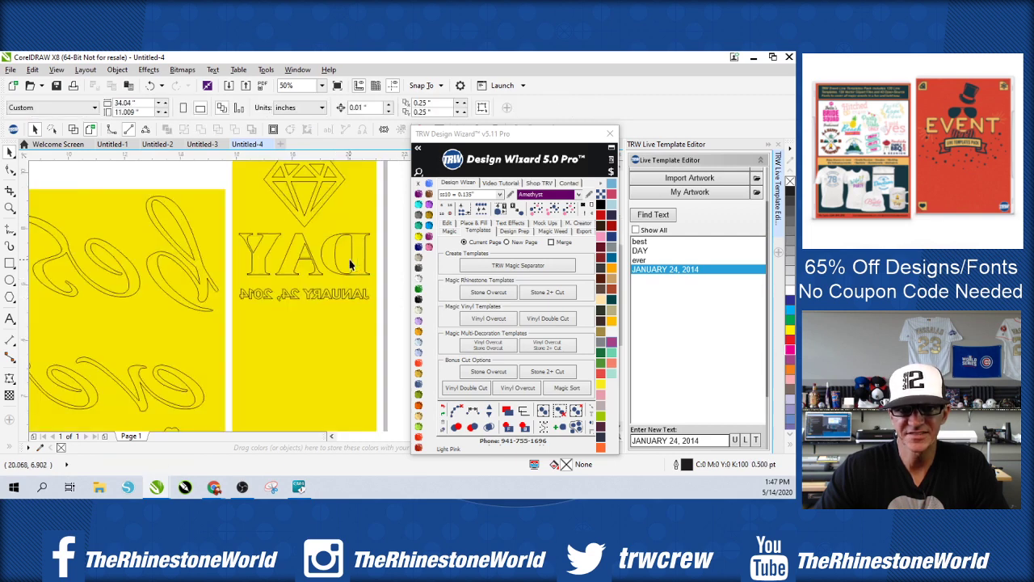
- Nudge the mirrored date outlines up about 0.2 inch, closer to DAY
{"action": "left_click_drag", "start_coordinate": [396, 284], "coordinate": [232, 325]}
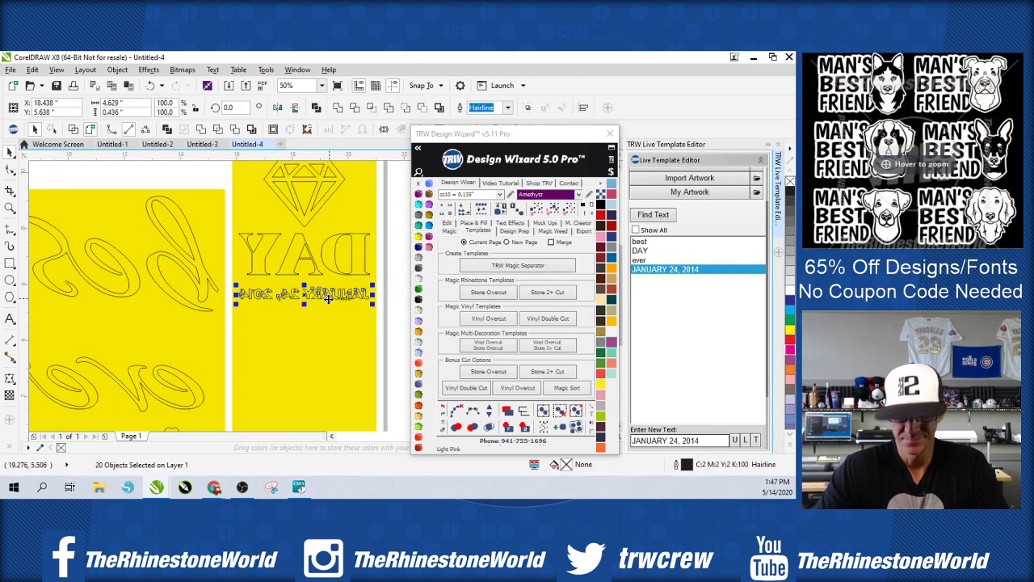
{"action": "key", "text": "Up"}
{"action": "key", "text": "Up"}
{"action": "key", "text": "Up"}
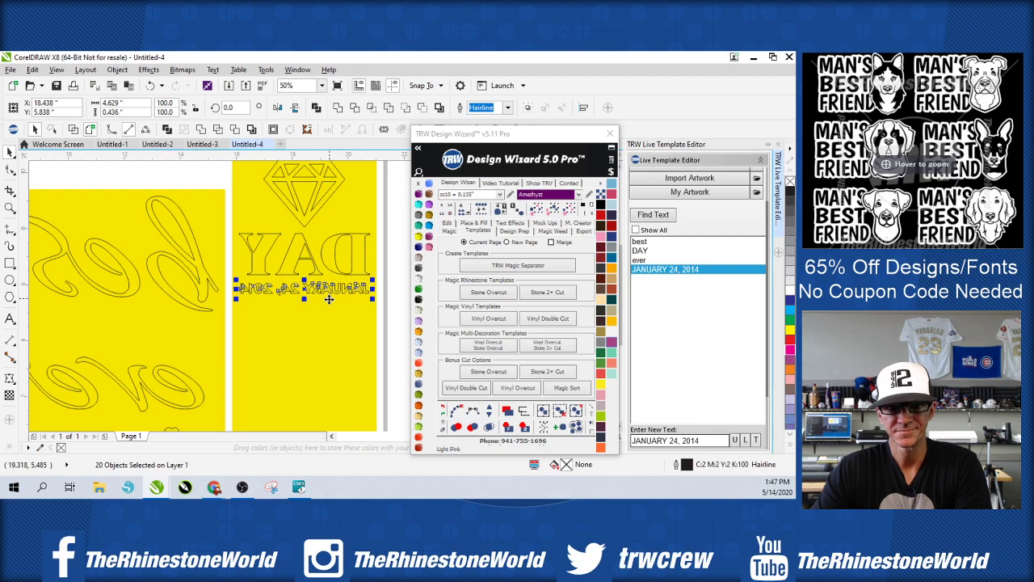
- Shorten the narrow template's yellow background rectangle from its lower edge to about 5.644 inches tall
{"action": "scroll", "coordinate": [329, 299], "scroll_direction": "down", "scroll_amount": 2}
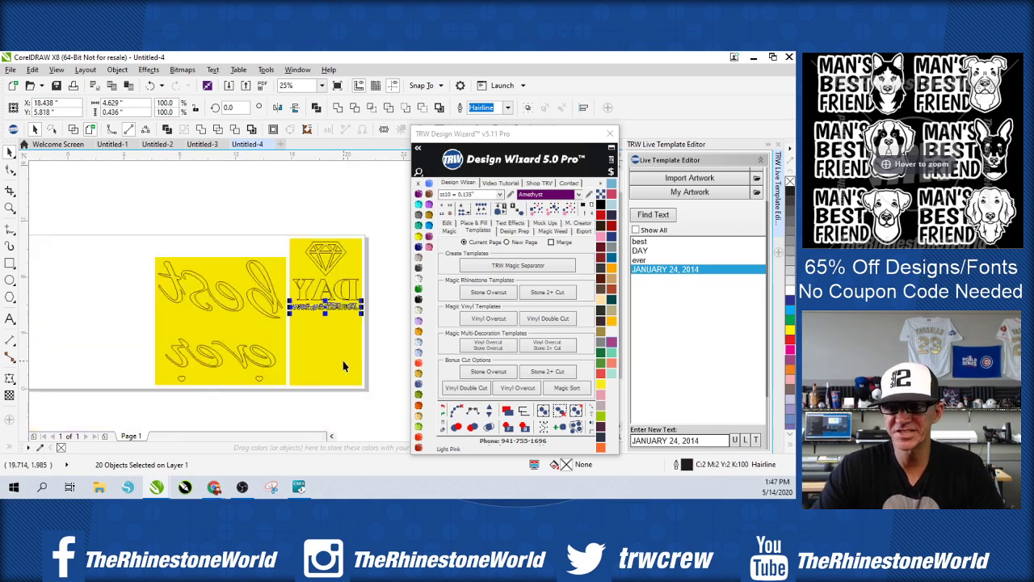
{"action": "left_click", "coordinate": [327, 386]}
{"action": "left_click_drag", "start_coordinate": [325, 391], "coordinate": [334, 322]}
{"action": "scroll", "coordinate": [376, 301], "scroll_direction": "up", "scroll_amount": 2}
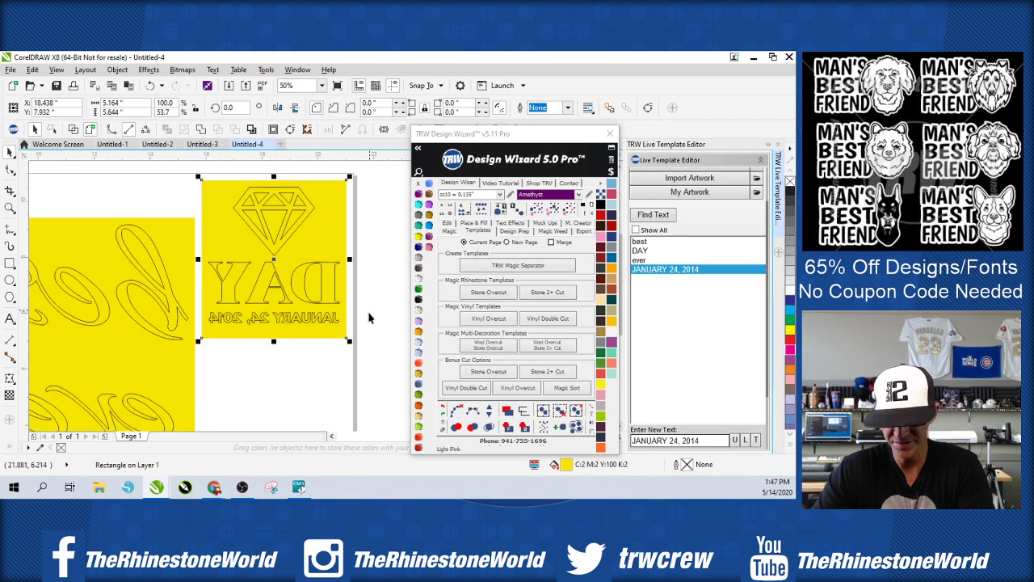
- Shorten the narrow template's yellow rectangle to about 5.373 inches tall, and open the whole narrow template in Cut/Plot (CM4)
{"action": "left_click_drag", "start_coordinate": [272, 343], "coordinate": [275, 333]}
{"action": "scroll", "coordinate": [295, 350], "scroll_direction": "down", "scroll_amount": 2}
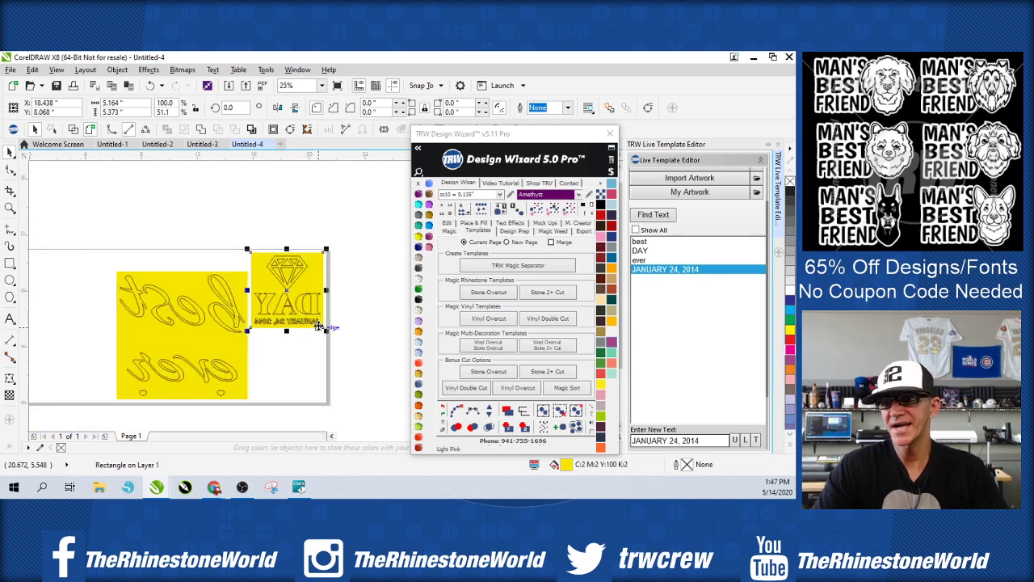
{"action": "left_click_drag", "start_coordinate": [330, 254], "coordinate": [250, 352]}
{"action": "left_click", "coordinate": [517, 87]}
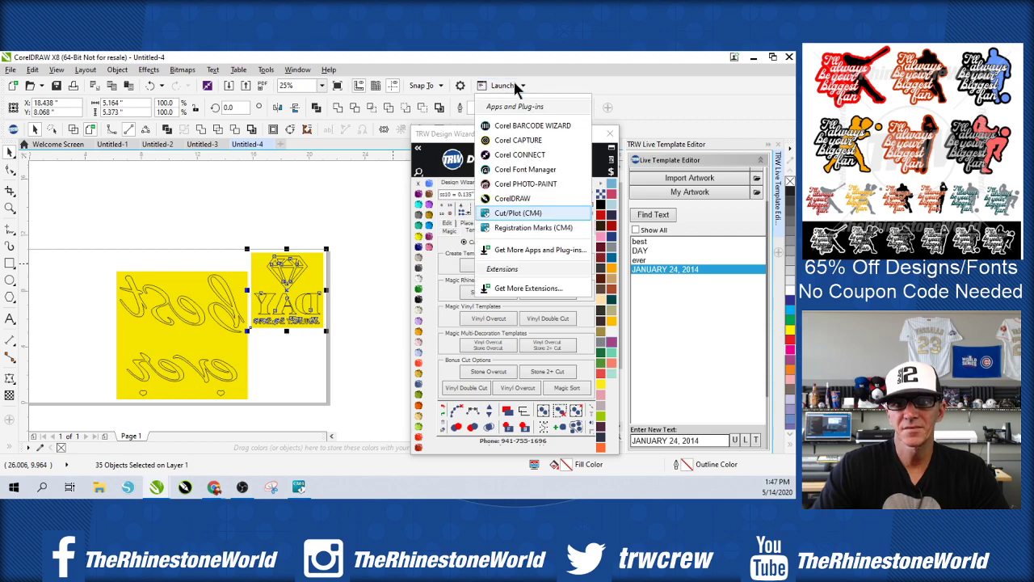
{"action": "left_click", "coordinate": [521, 214]}
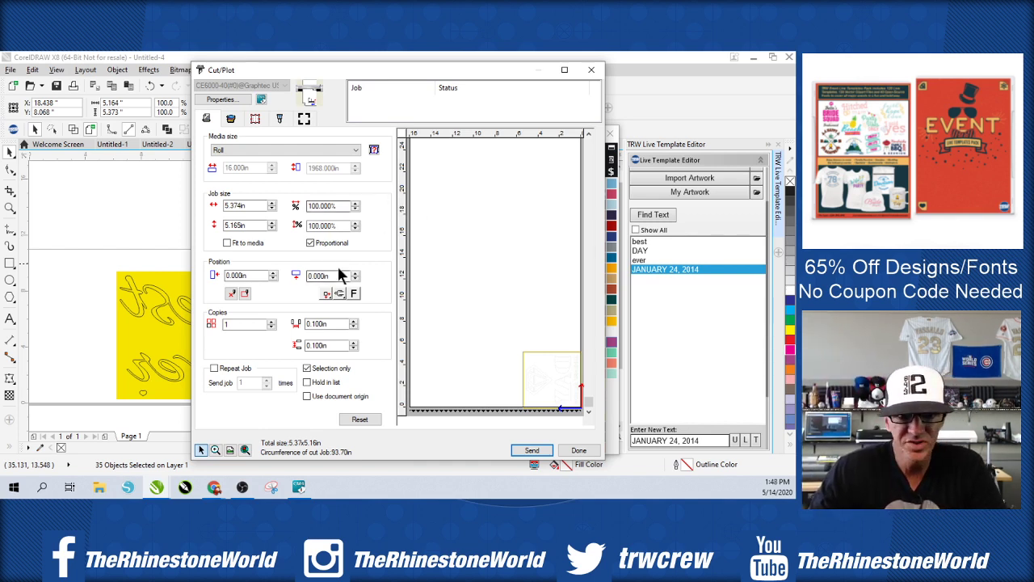
- Set the driver options of the Layer 1 cut job to force 18 and speed 30
{"action": "left_click", "coordinate": [230, 118]}
{"action": "double_click", "coordinate": [357, 317]}
{"action": "type", "text": "1"}
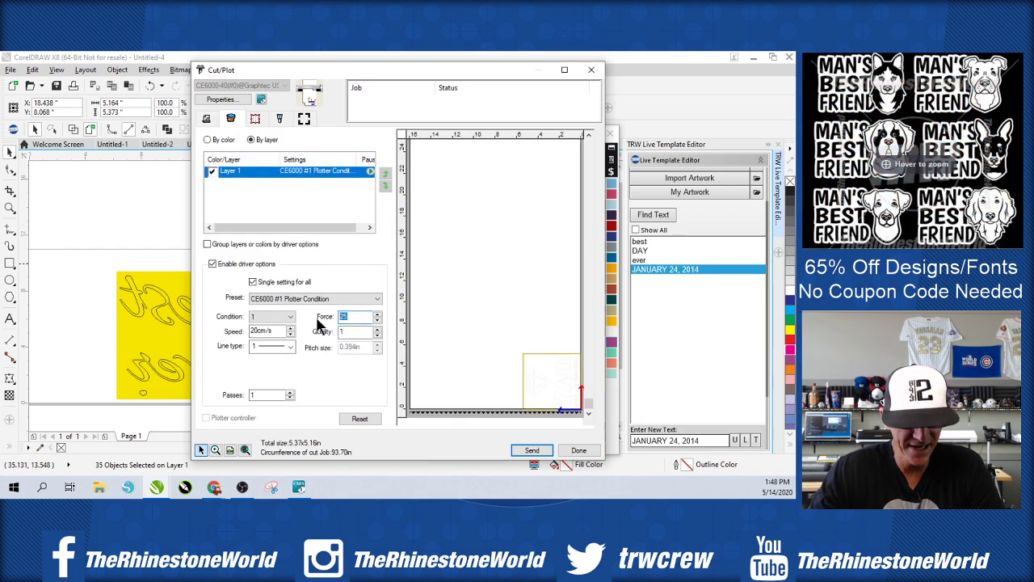
{"action": "type", "text": "8"}
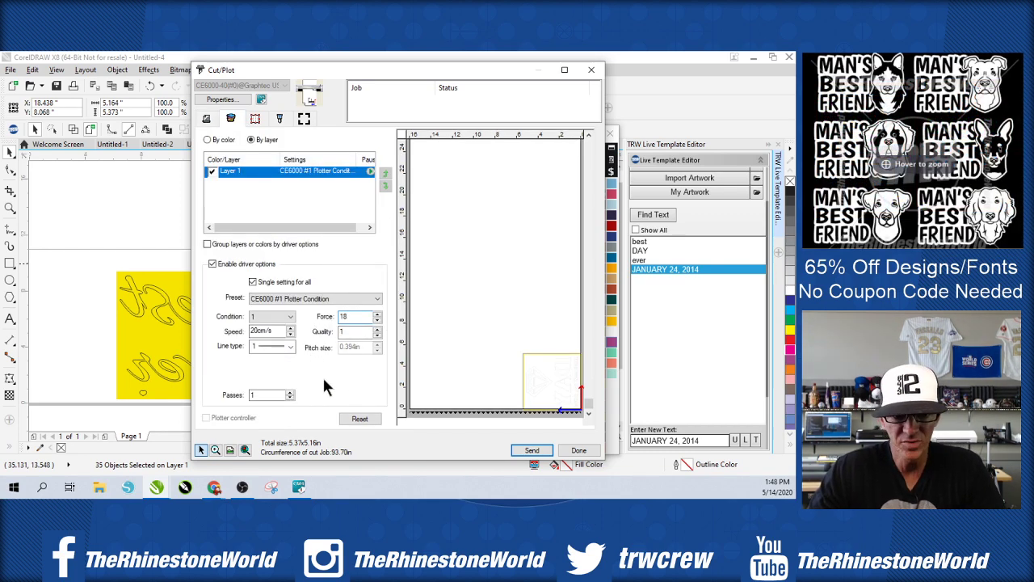
{"action": "key", "text": "Tab"}
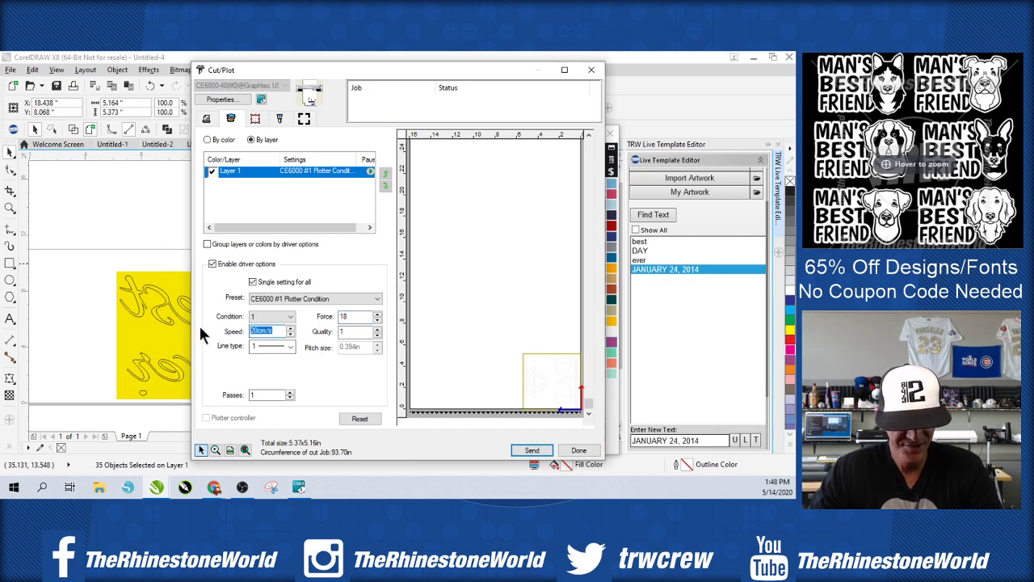
{"action": "type", "text": "30"}
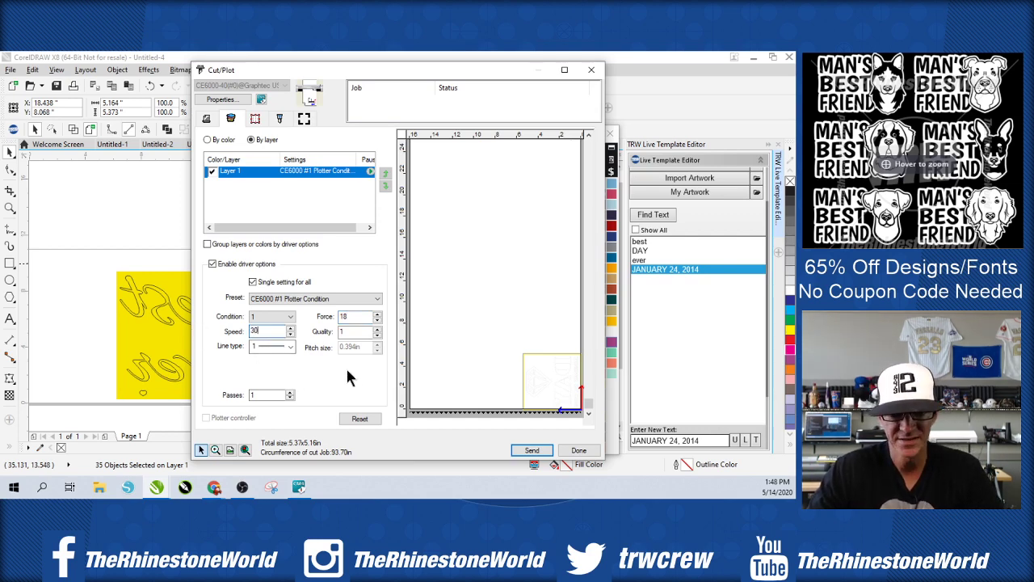